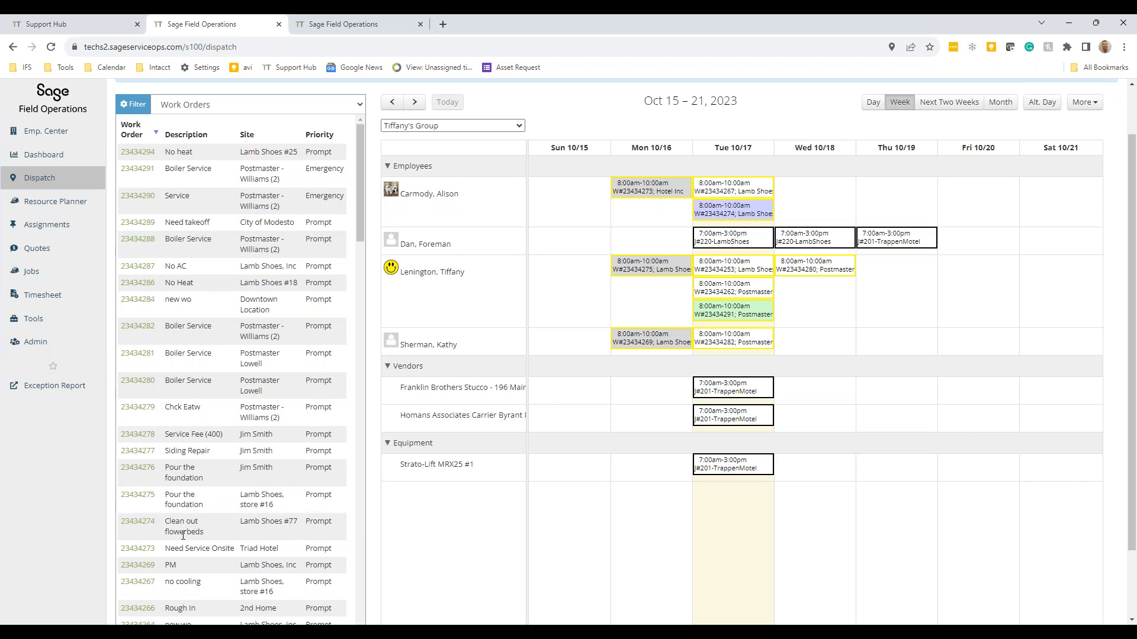
Step: Review the work order filter options, including Service Area and Priority choices, and leave the filter unapplied
{"action": "left_click", "coordinate": [127, 105]}
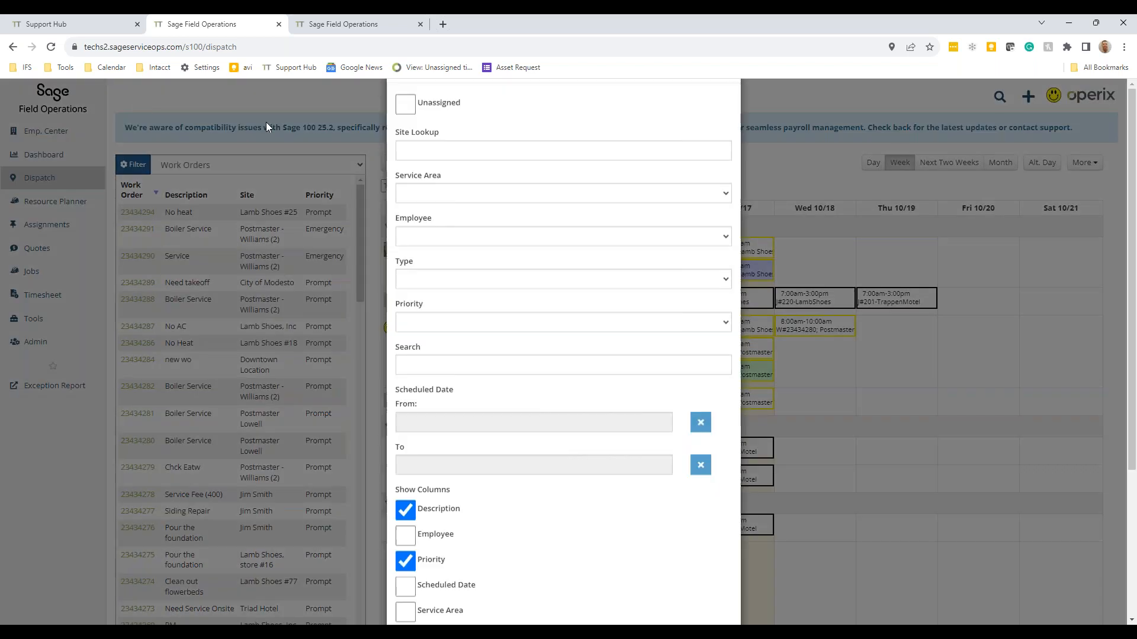
{"action": "left_click", "coordinate": [475, 342]}
{"action": "left_click", "coordinate": [475, 342]}
{"action": "left_click", "coordinate": [462, 251]}
{"action": "left_click", "coordinate": [462, 251]}
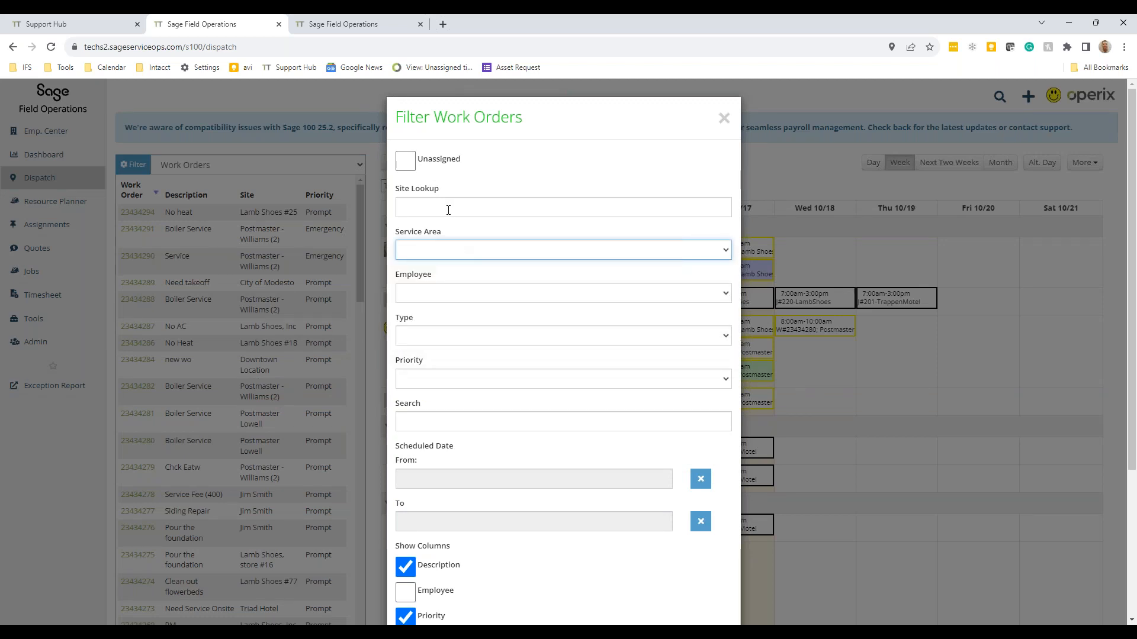
{"action": "left_click", "coordinate": [484, 382]}
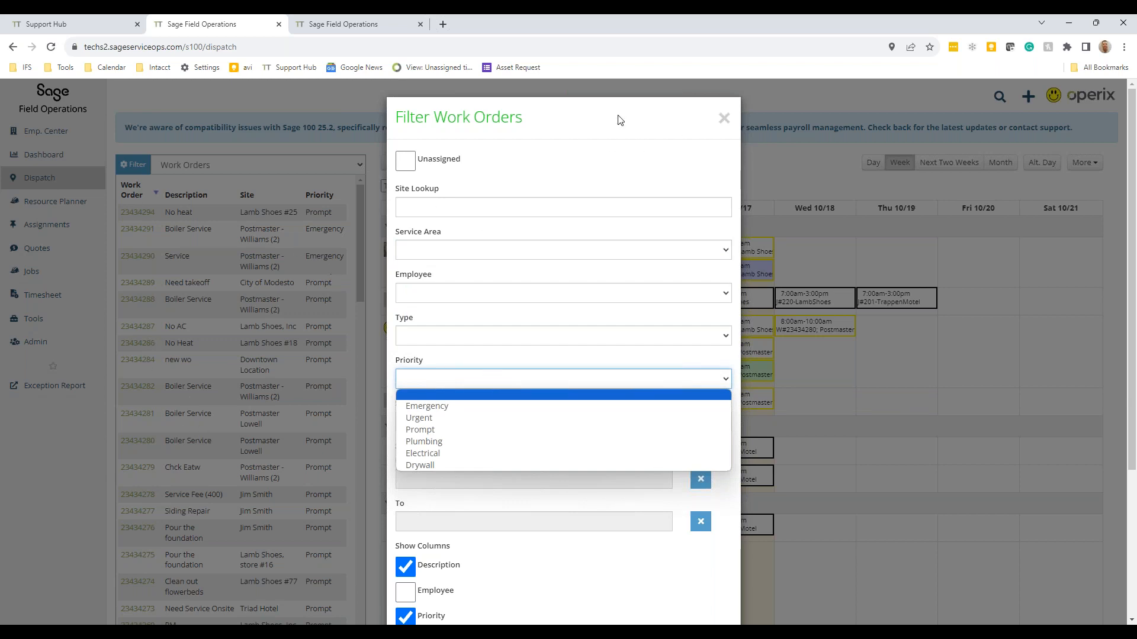
{"action": "left_click", "coordinate": [724, 118]}
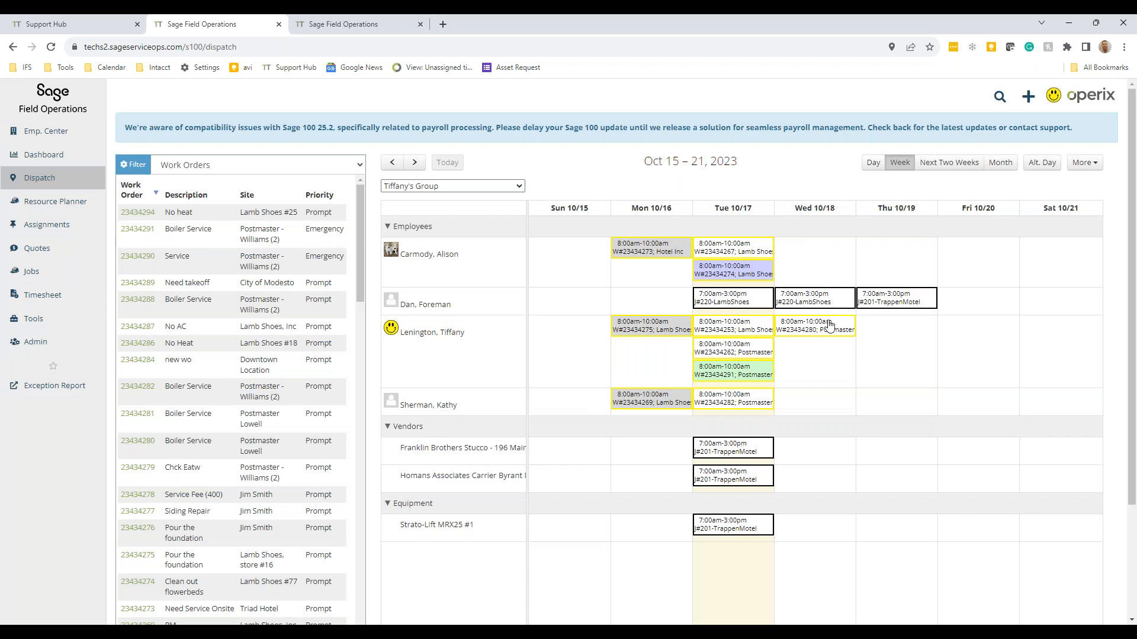
Step: Examine the week's assignments for employees, vendors and equipment and the available dispatch groups, keeping the current group
{"action": "mouse_move", "coordinate": [829, 324]}
{"action": "mouse_move", "coordinate": [739, 276]}
{"action": "mouse_move", "coordinate": [747, 398]}
{"action": "scroll", "coordinate": [506, 444], "scroll_direction": "down", "scroll_amount": 1}
{"action": "scroll", "coordinate": [506, 444], "scroll_direction": "down", "scroll_amount": 2}
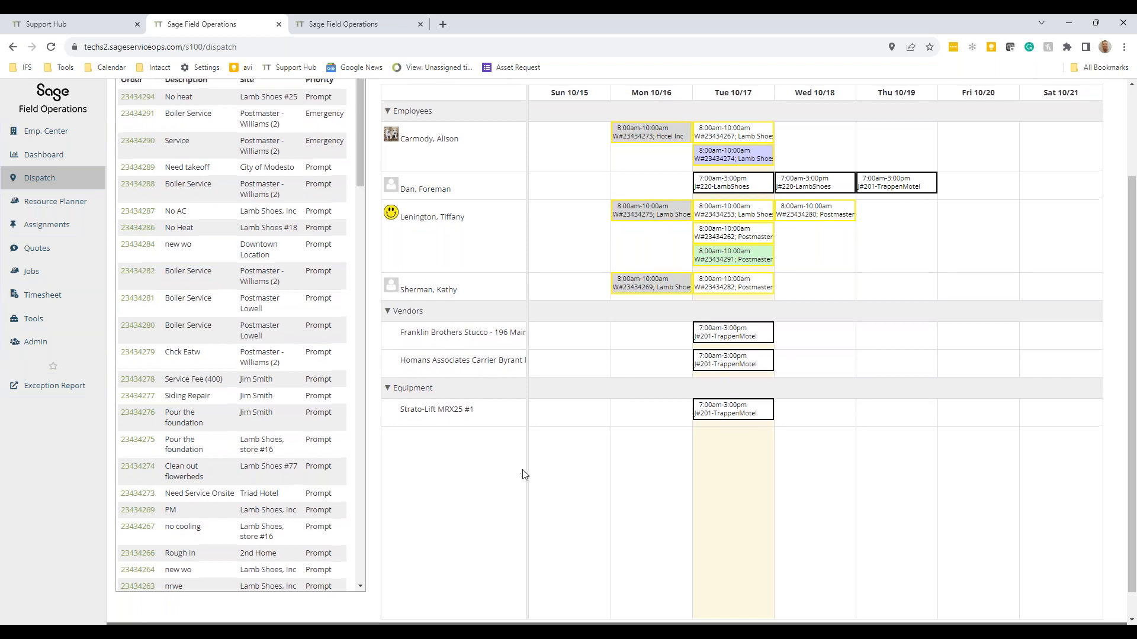
{"action": "scroll", "coordinate": [523, 473], "scroll_direction": "up", "scroll_amount": 1}
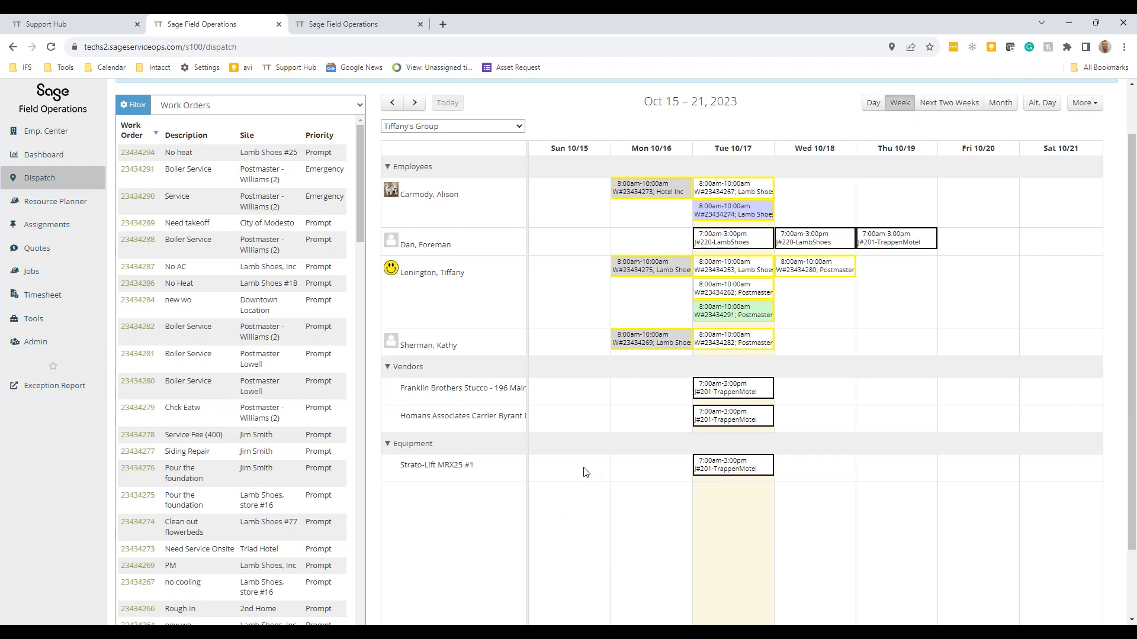
{"action": "left_click", "coordinate": [466, 130]}
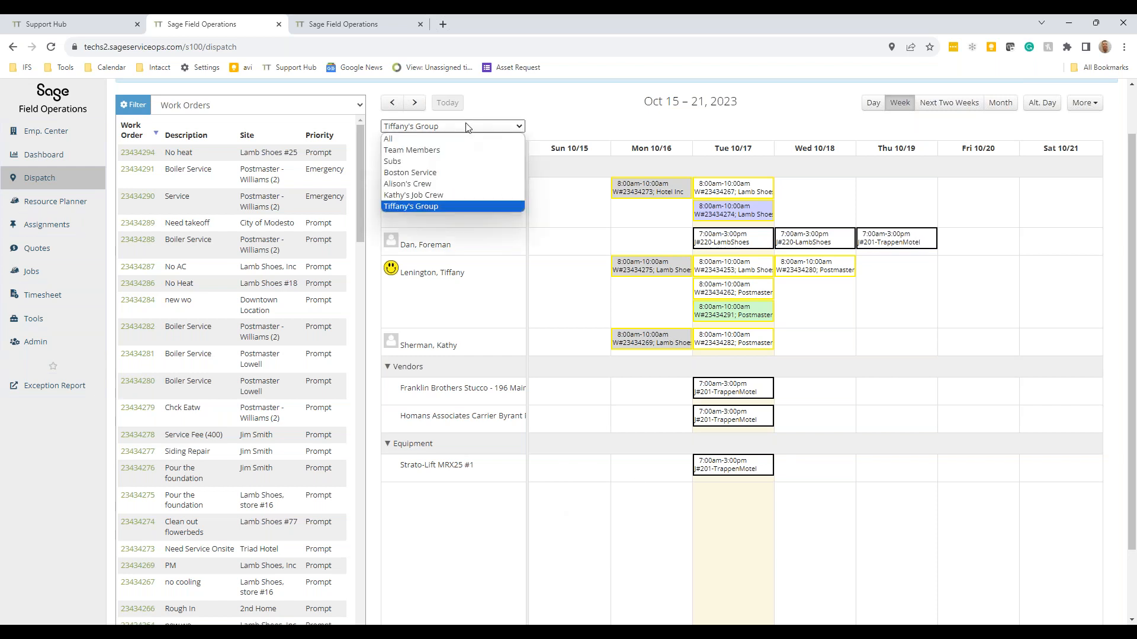
{"action": "left_click", "coordinate": [457, 206]}
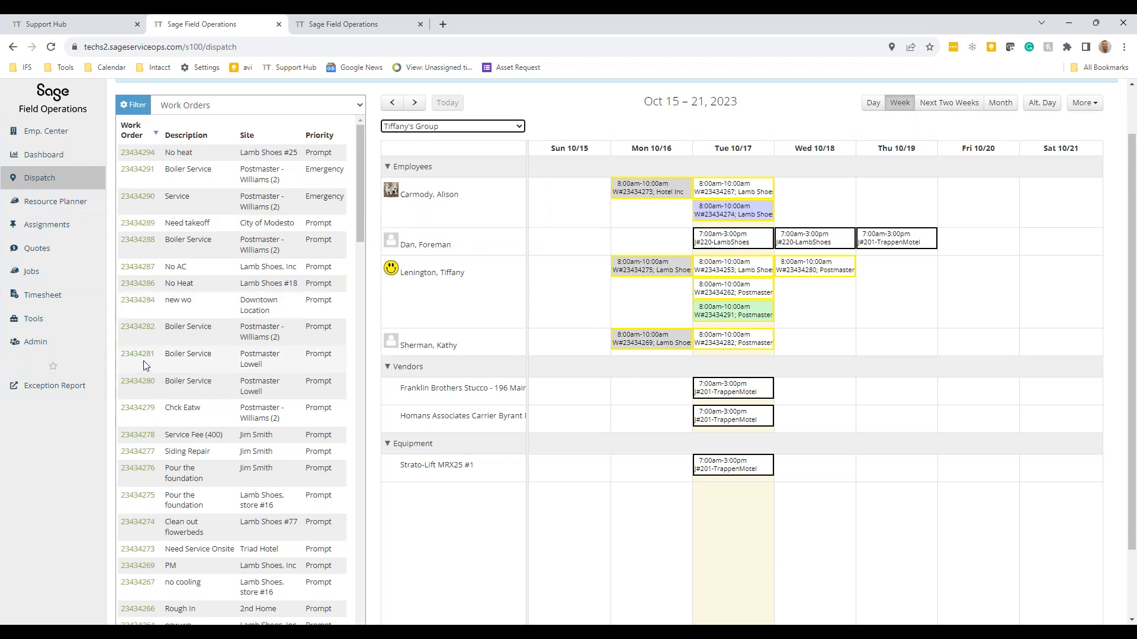
Step: Schedule the Boiler Service work order listed below "new wo" for the first employee on Wed 10/18, and move the third employee's Tuesday Lamb Shoes assignment to Wednesday
{"action": "mouse_move", "coordinate": [135, 326]}
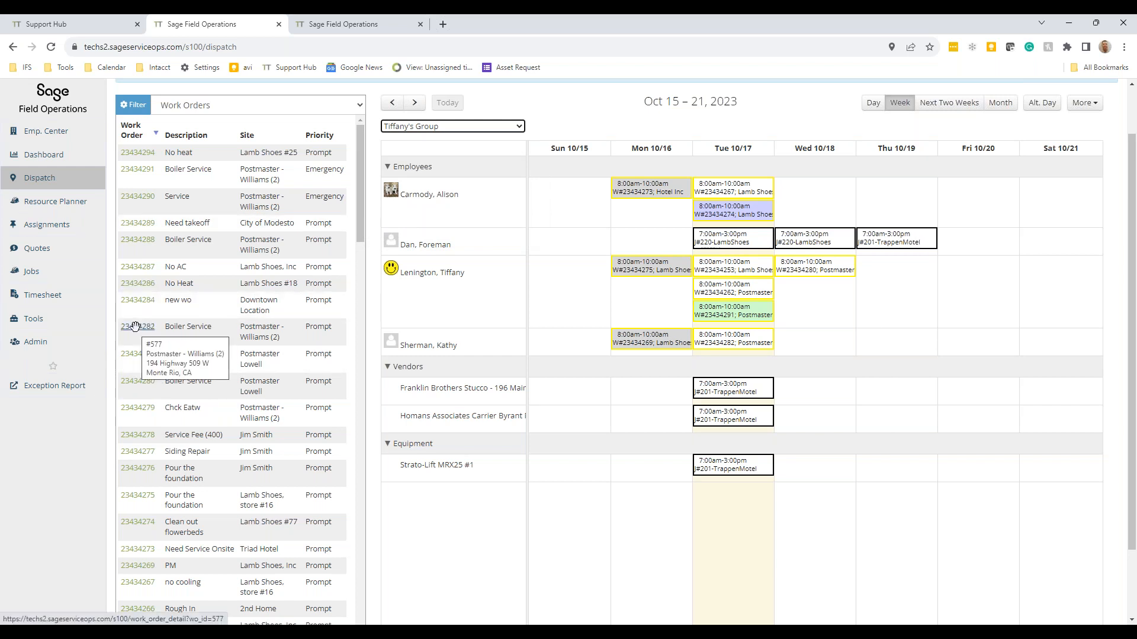
{"action": "left_click_drag", "start_coordinate": [804, 204], "coordinate": [806, 206]}
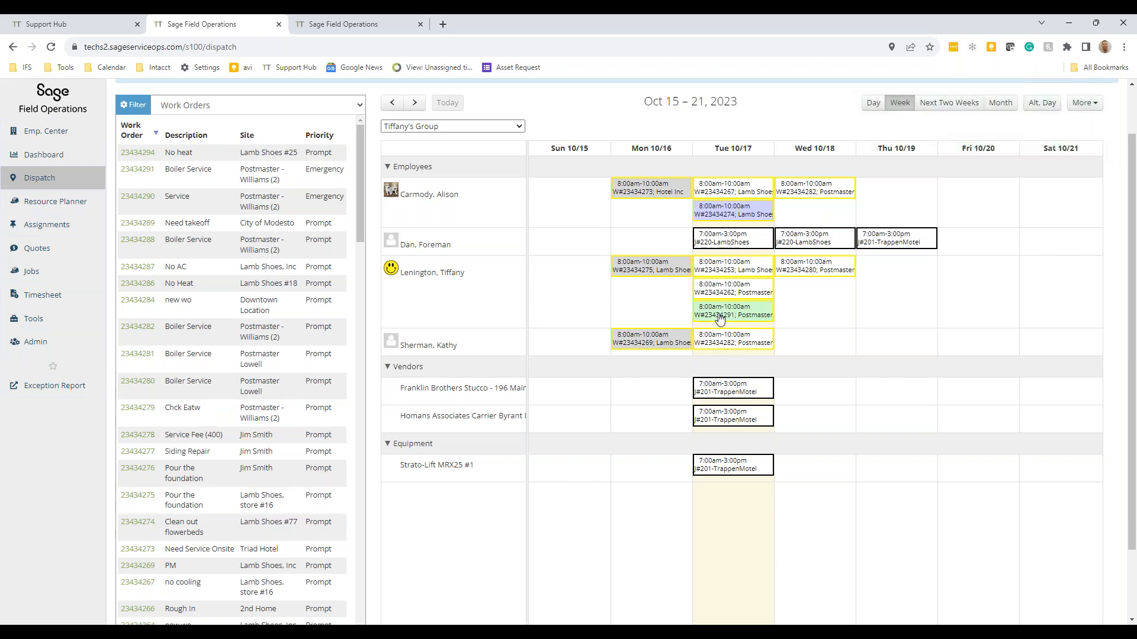
{"action": "left_click_drag", "start_coordinate": [721, 270], "coordinate": [801, 301]}
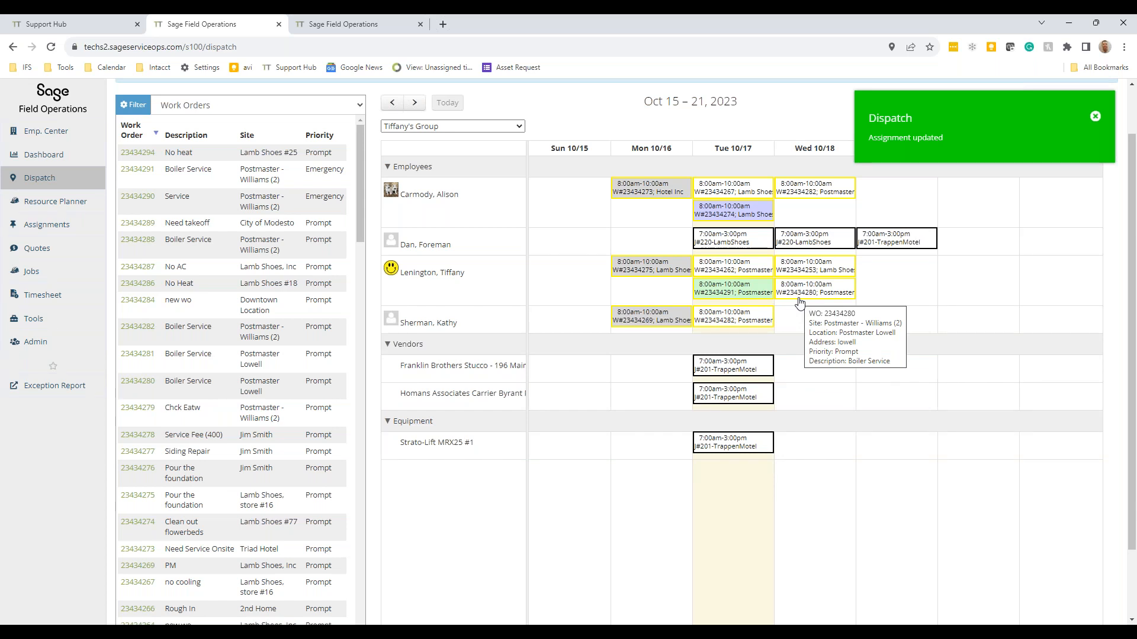
Step: Open the third employee's first Postmaster assignment on Tue 10/17 and review its assignment detail and work order overview
{"action": "double_click", "coordinate": [741, 270]}
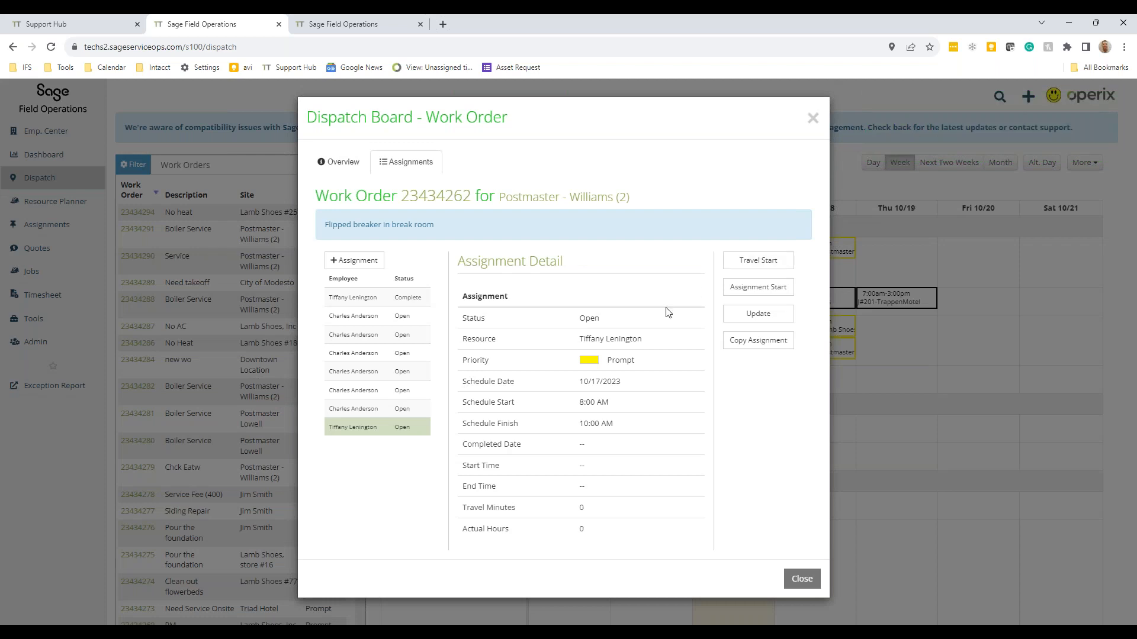
{"action": "left_click", "coordinate": [338, 162]}
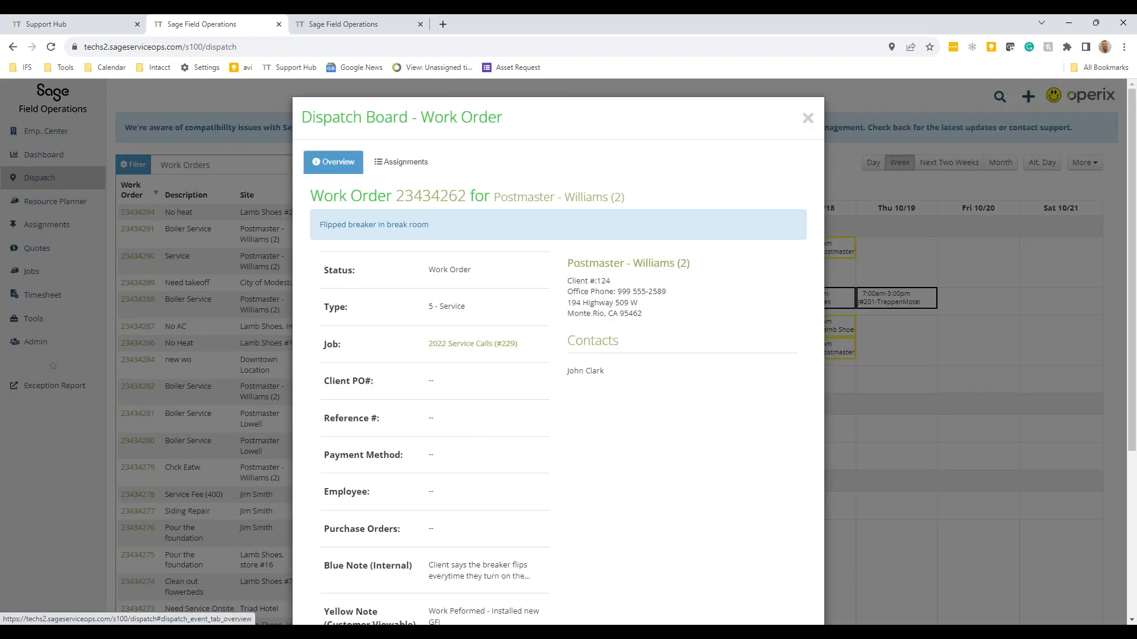
{"action": "scroll", "coordinate": [616, 602], "scroll_direction": "down", "scroll_amount": 3}
{"action": "scroll", "coordinate": [587, 569], "scroll_direction": "down", "scroll_amount": 1}
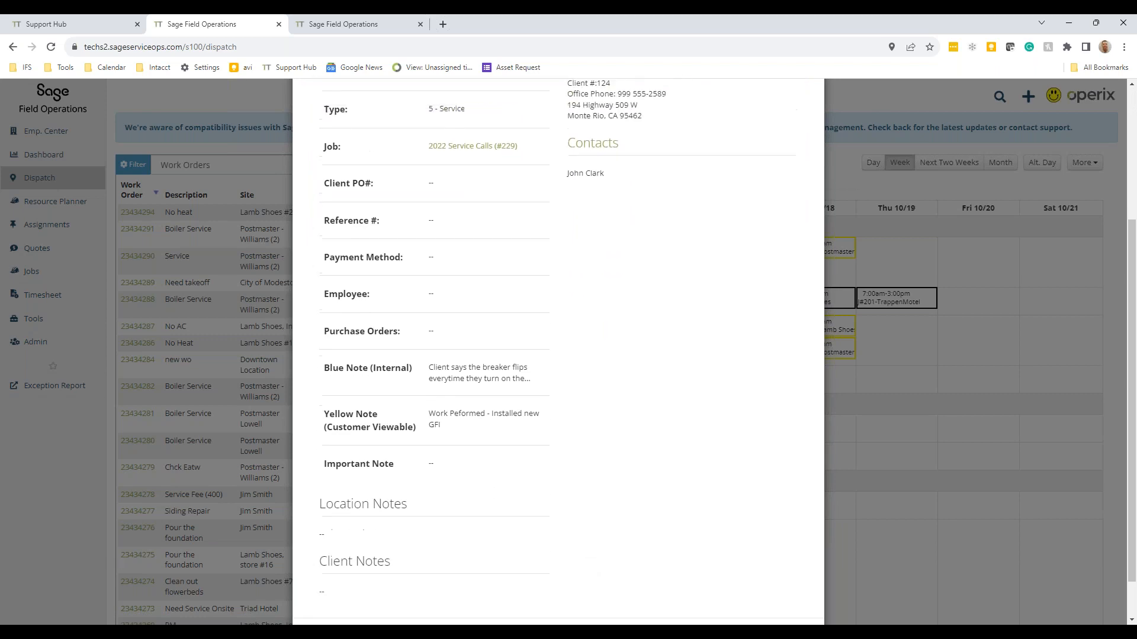
{"action": "scroll", "coordinate": [406, 355], "scroll_direction": "up", "scroll_amount": 4}
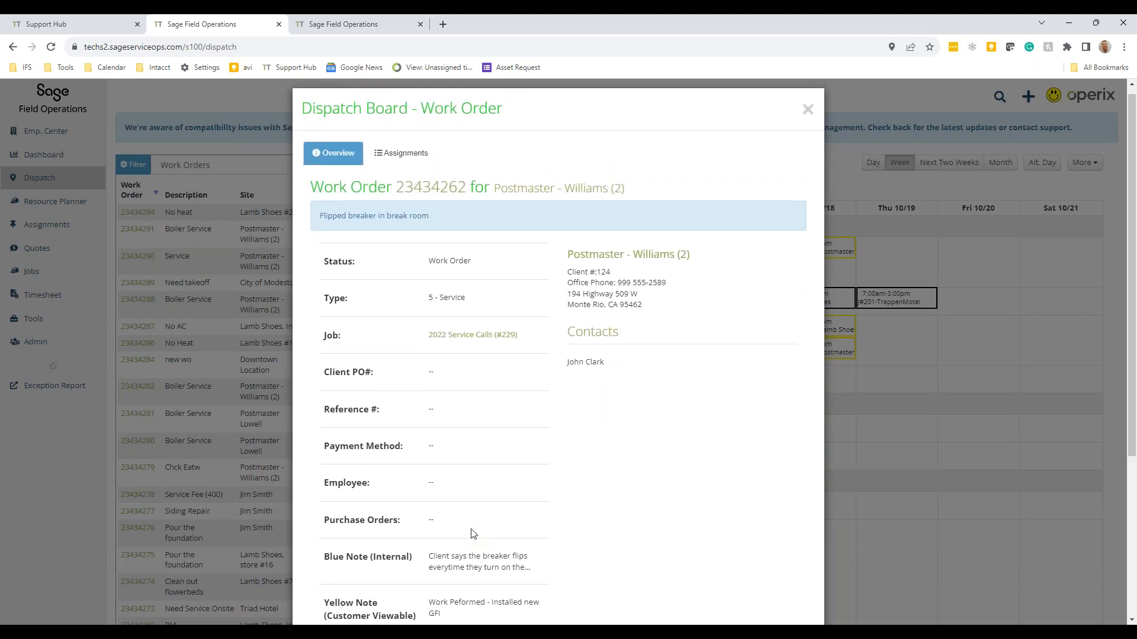
Step: Open the Postmaster - Williams (2) client page from the work order and review its jobs, locations and attachments
{"action": "left_click", "coordinate": [525, 188]}
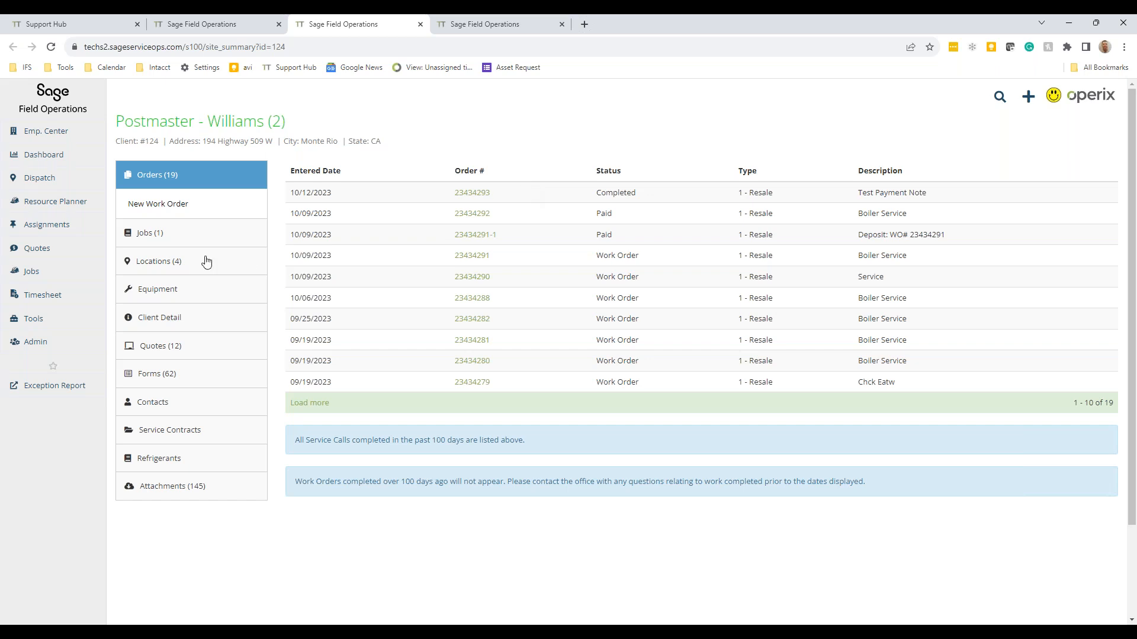
{"action": "left_click", "coordinate": [145, 240]}
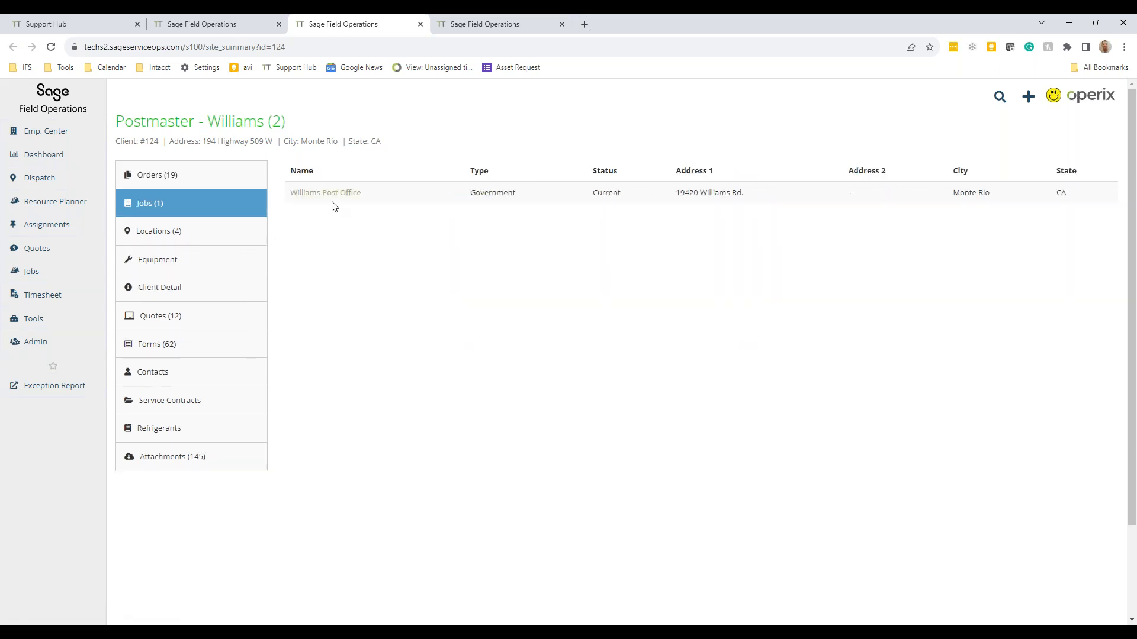
{"action": "left_click", "coordinate": [158, 234]}
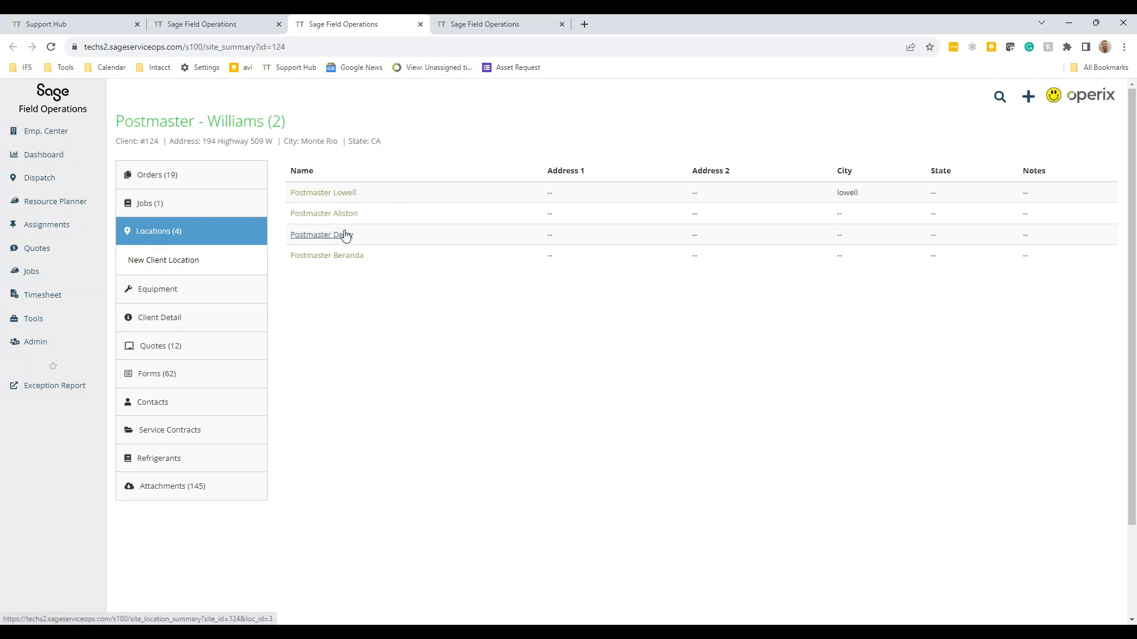
{"action": "left_click", "coordinate": [147, 491]}
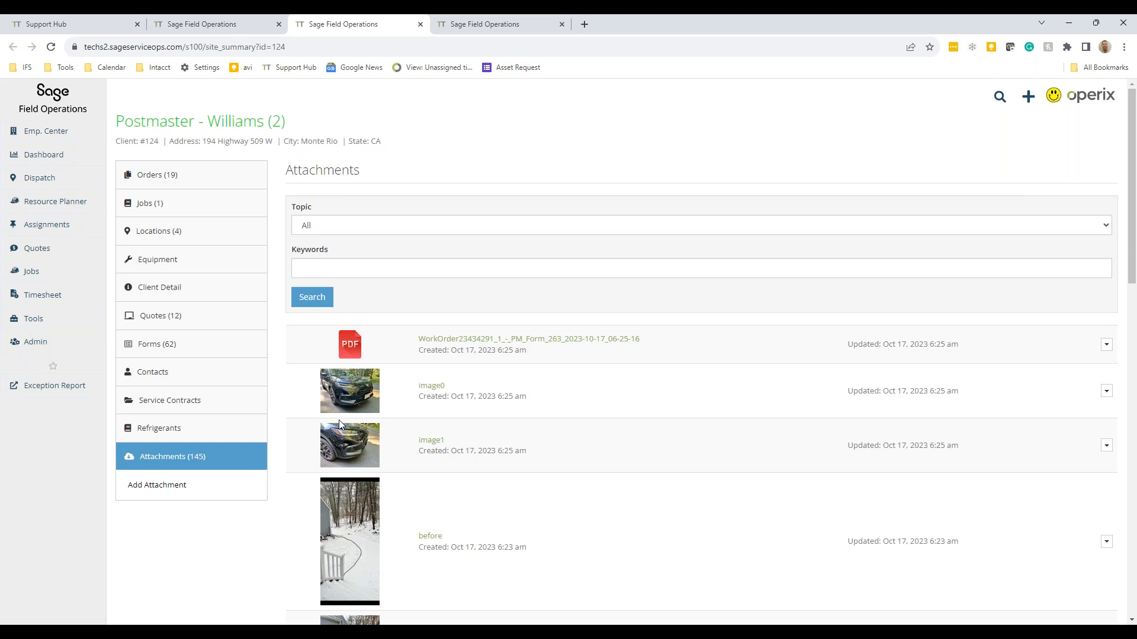
Step: Return to the dispatch scheduler and browse the site-wide search suggestions for "re"
{"action": "mouse_move", "coordinate": [43, 177]}
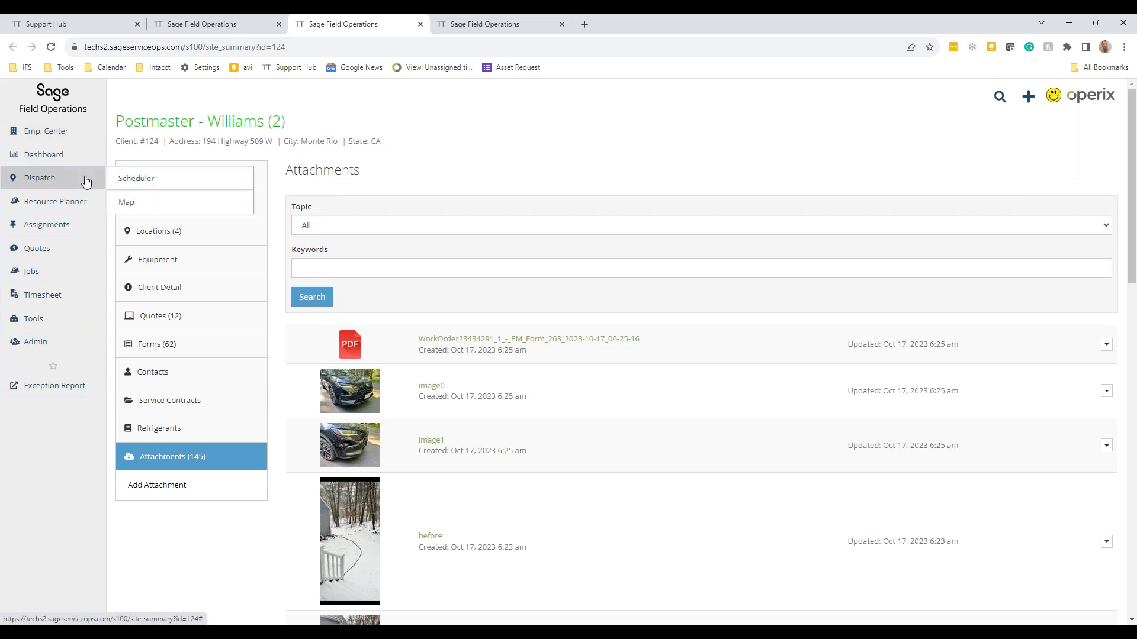
{"action": "left_click", "coordinate": [127, 181]}
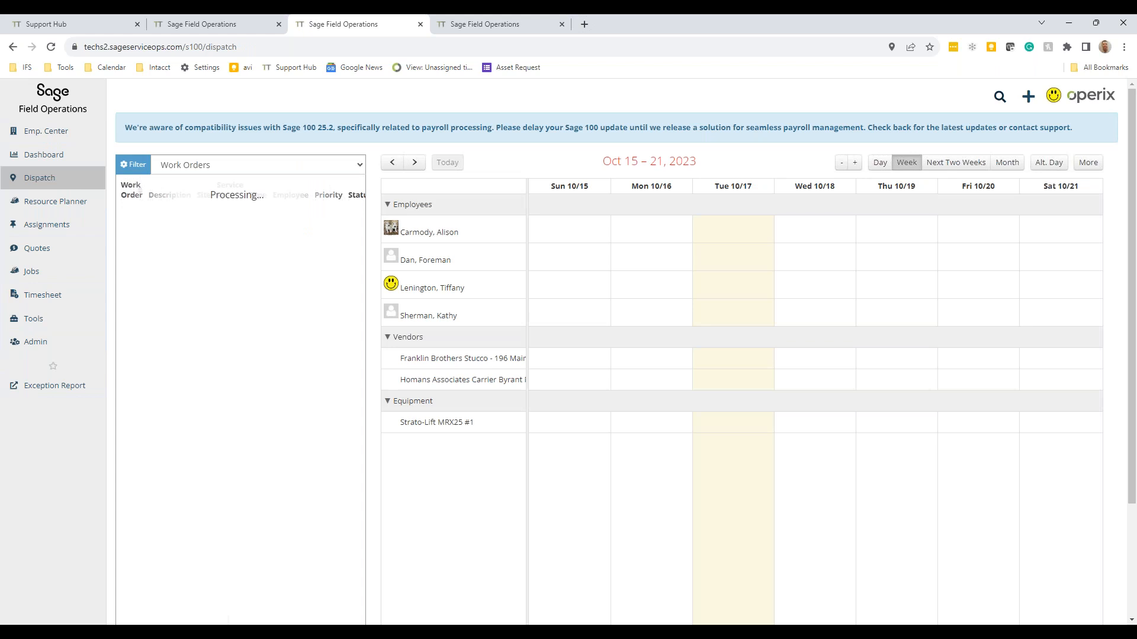
{"action": "left_click", "coordinate": [1000, 96]}
{"action": "type", "text": "re"}
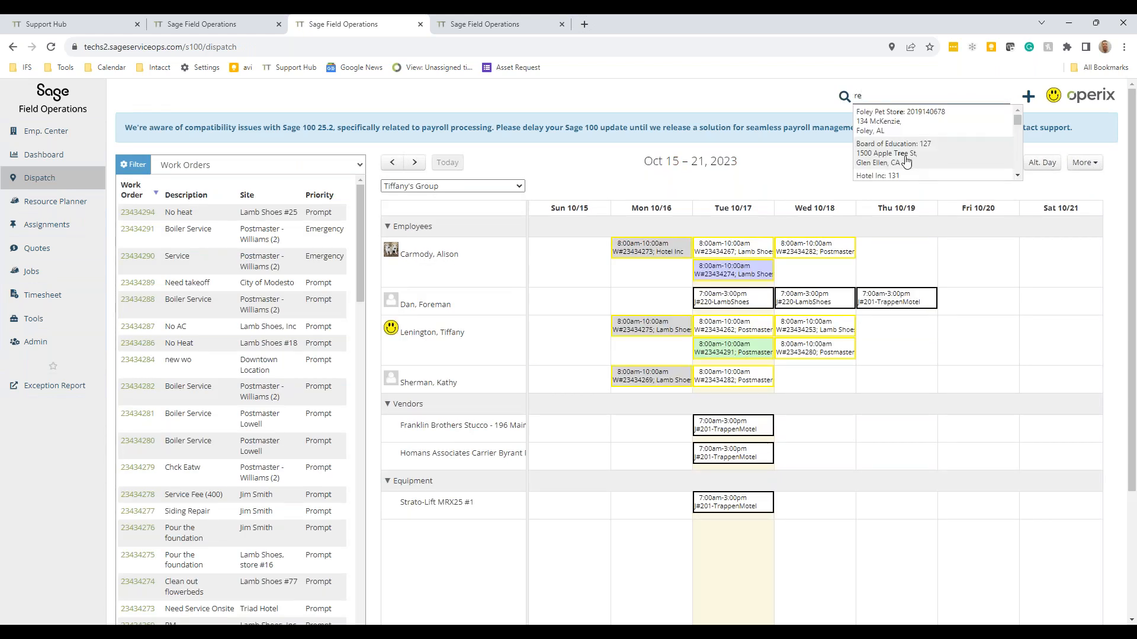
{"action": "scroll", "coordinate": [921, 156], "scroll_direction": "down", "scroll_amount": 1}
{"action": "scroll", "coordinate": [924, 159], "scroll_direction": "down", "scroll_amount": 1}
{"action": "scroll", "coordinate": [947, 258], "scroll_direction": "up", "scroll_amount": 2}
Step: Search for "lamb" instead and open the main Lamb Shoes, Inc client record
{"action": "double_click", "coordinate": [851, 96]}
{"action": "type", "text": "lamb"}
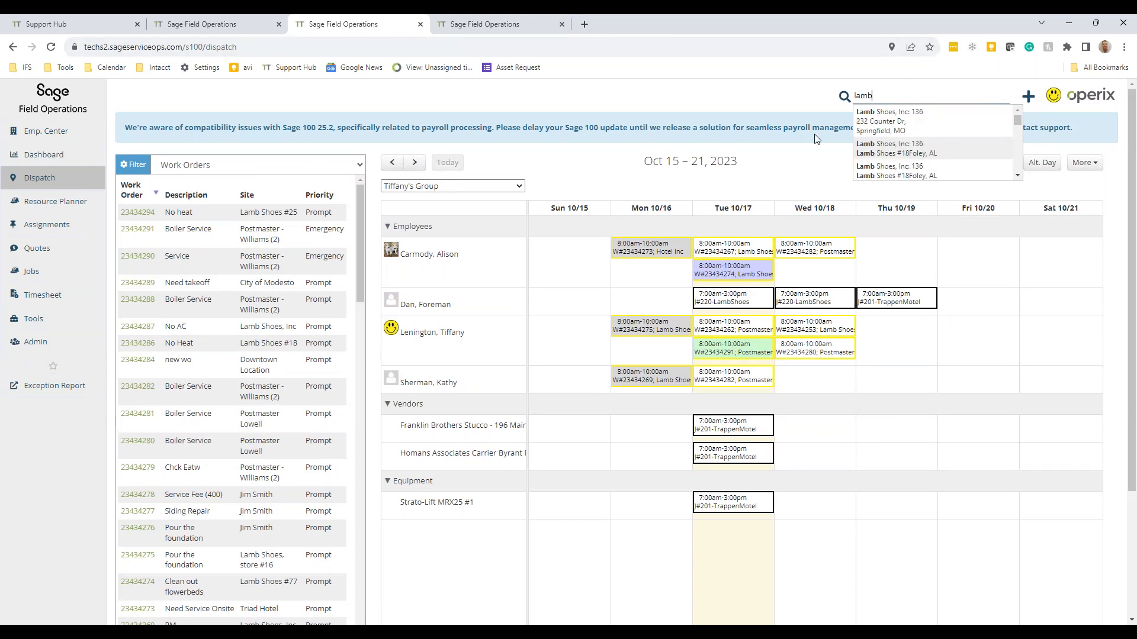
{"action": "left_click", "coordinate": [893, 121]}
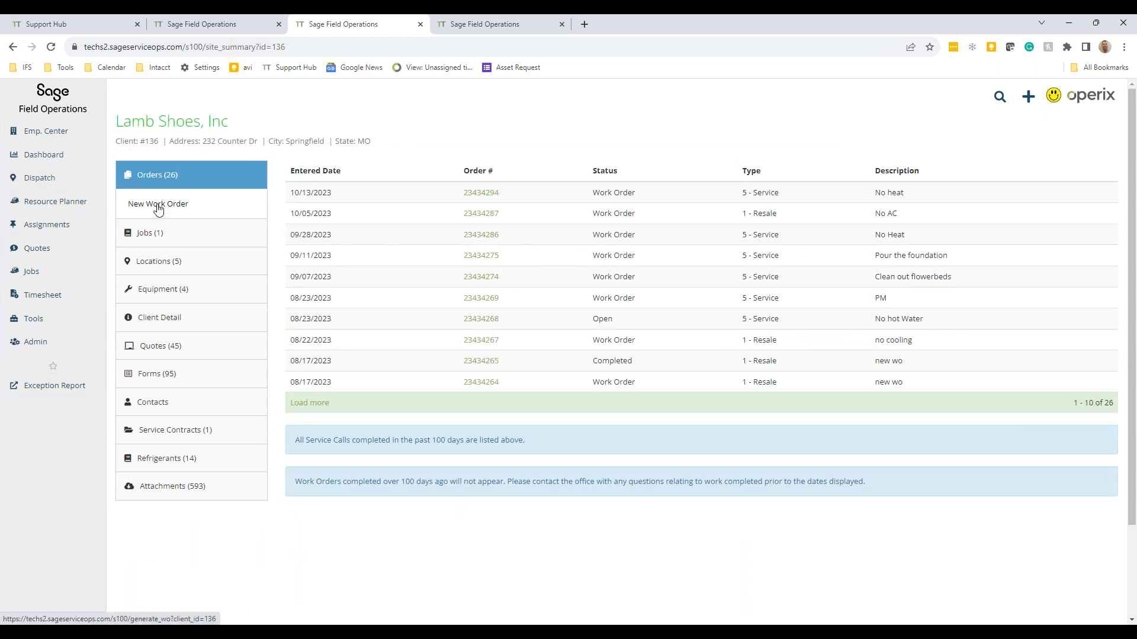
Step: Start a new work order for Lamb Shoes, Inc and set its job to 220 - Lamb Shoes
{"action": "left_click", "coordinate": [157, 210]}
{"action": "scroll", "coordinate": [226, 350], "scroll_direction": "down", "scroll_amount": 3}
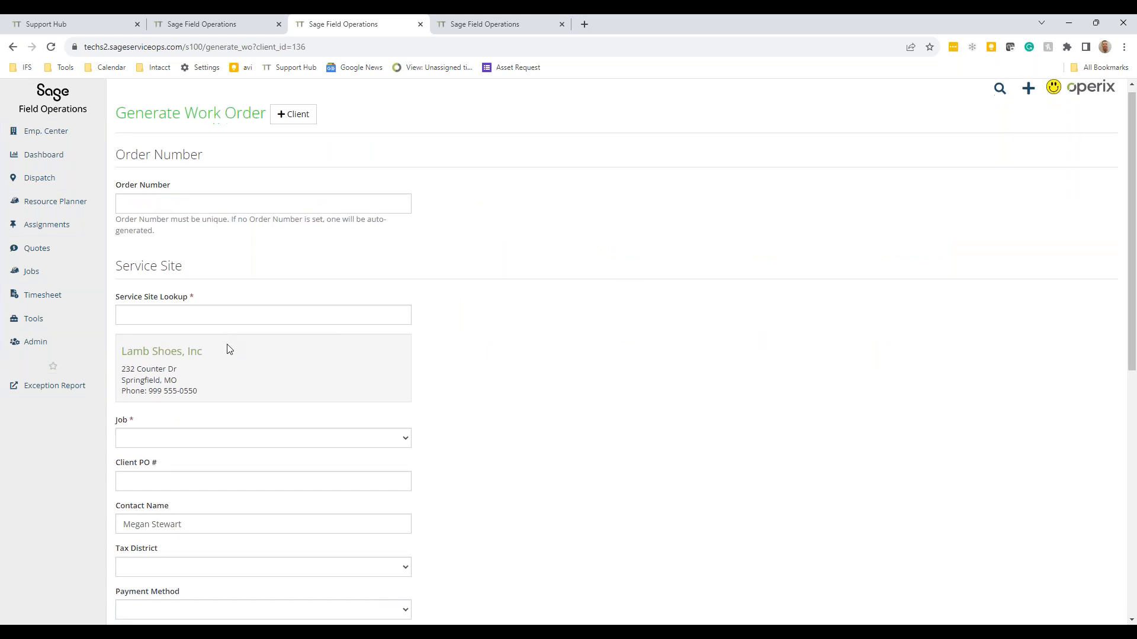
{"action": "left_click", "coordinate": [216, 272]}
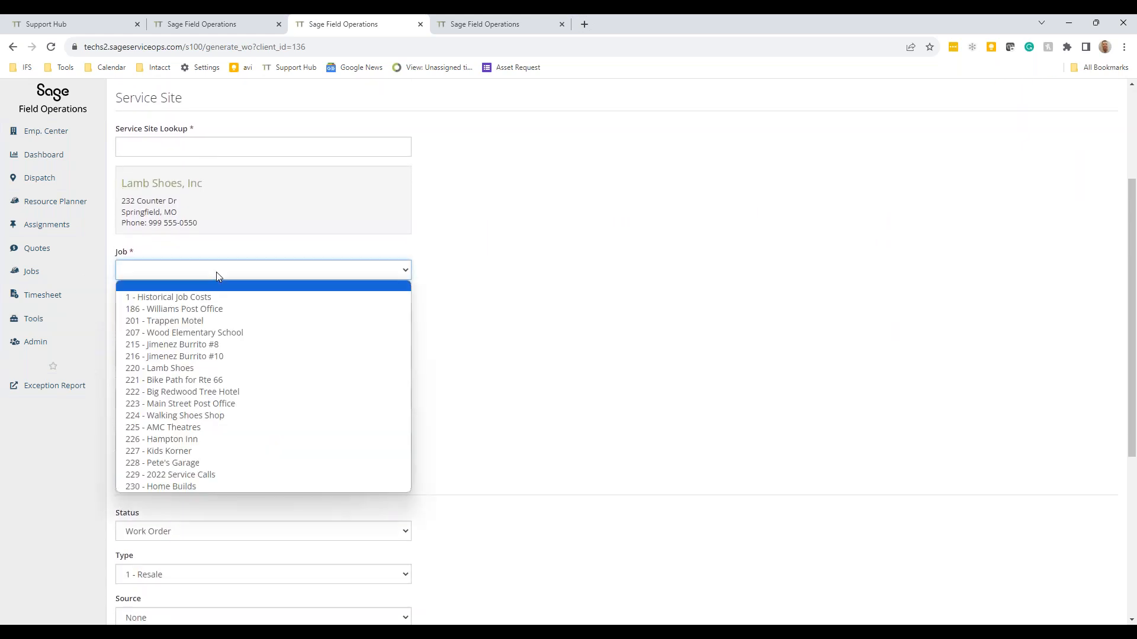
{"action": "left_click", "coordinate": [224, 368]}
{"action": "scroll", "coordinate": [231, 409], "scroll_direction": "down", "scroll_amount": 3}
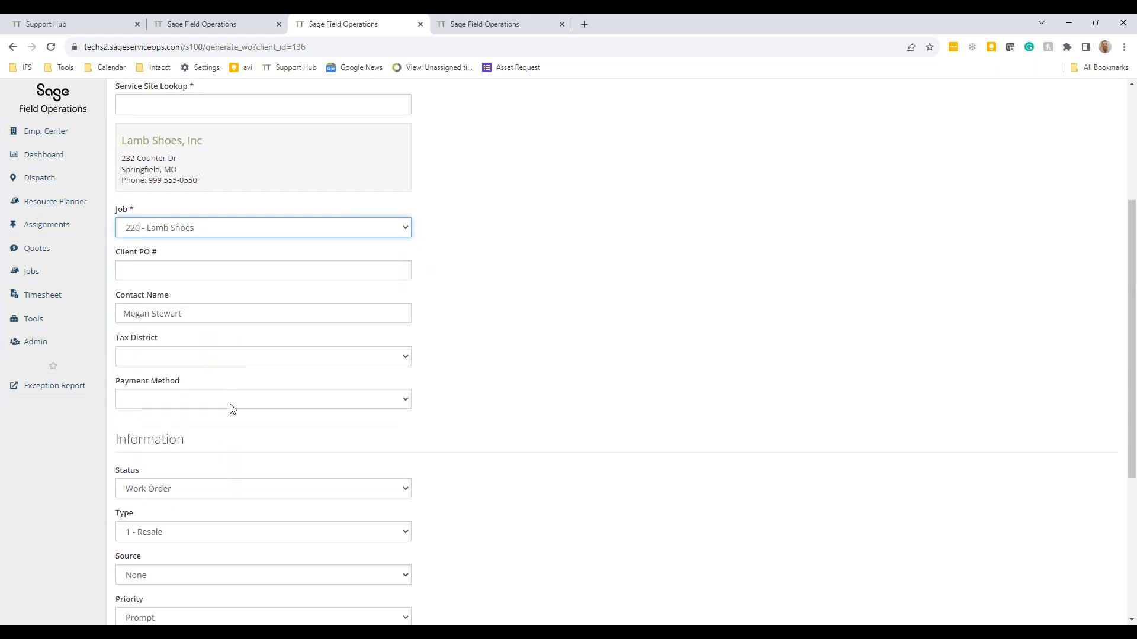
Step: Keep the new work order's status as Work Order and set its type to 5 - Service
{"action": "scroll", "coordinate": [154, 340], "scroll_direction": "down", "scroll_amount": 1}
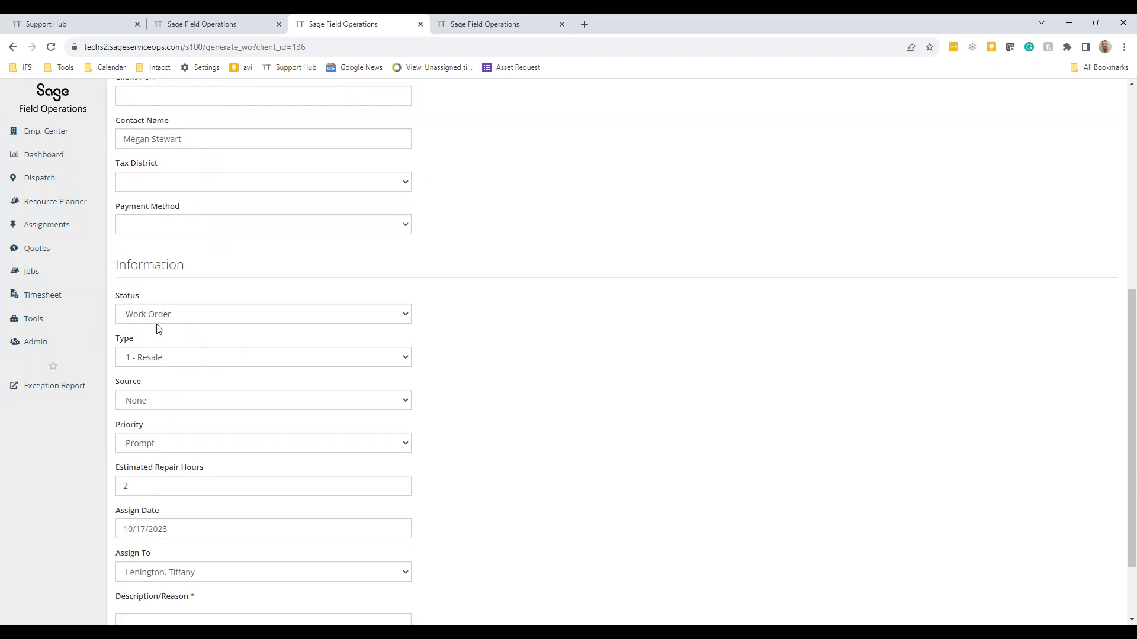
{"action": "left_click", "coordinate": [204, 298]}
{"action": "left_click", "coordinate": [193, 323]}
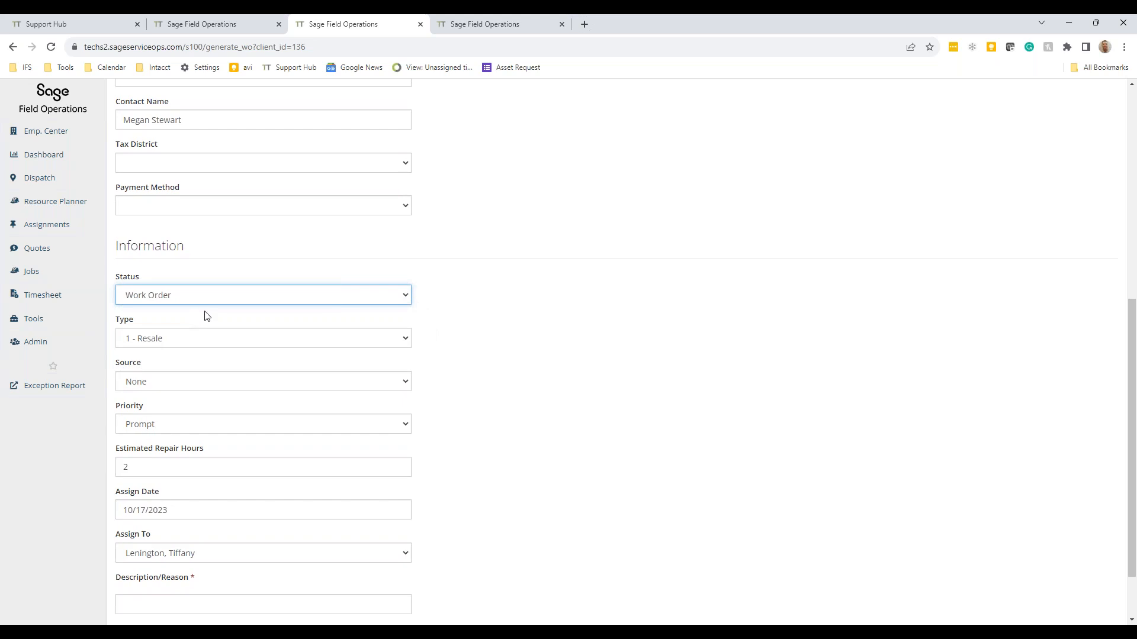
{"action": "scroll", "coordinate": [195, 311], "scroll_direction": "down", "scroll_amount": 2}
{"action": "key", "text": "Tab"}
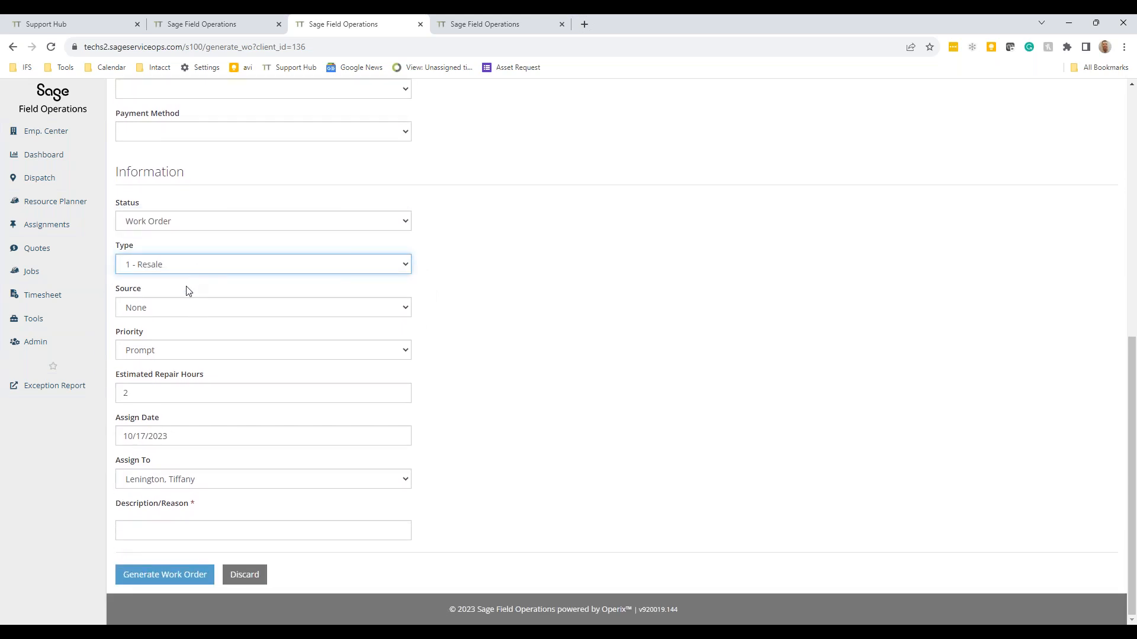
{"action": "left_click", "coordinate": [185, 265]}
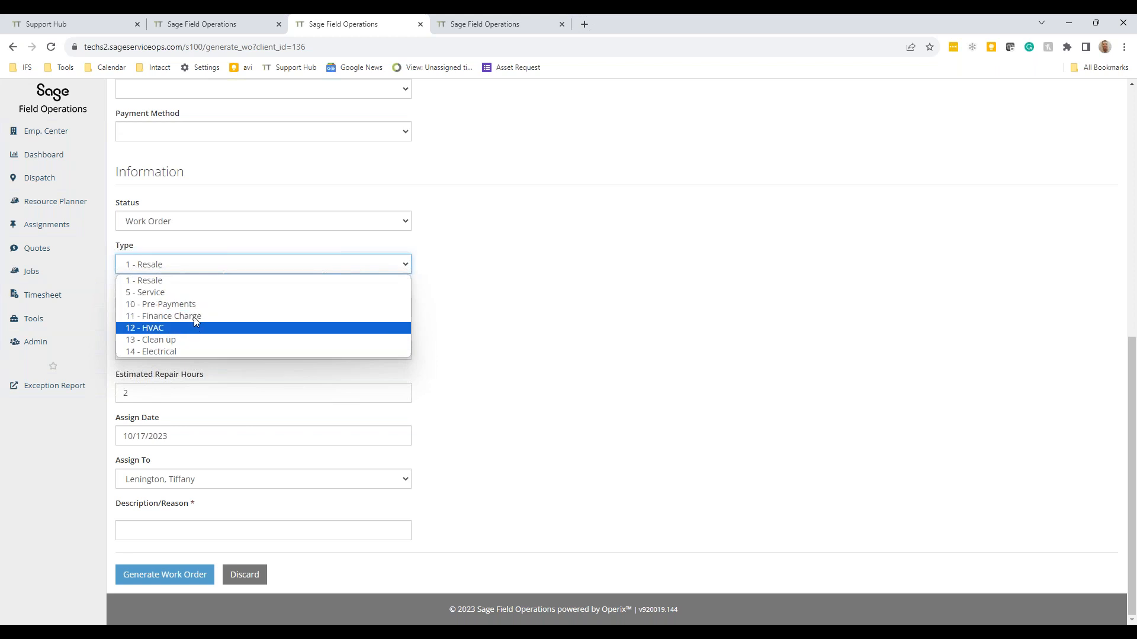
{"action": "left_click", "coordinate": [201, 291]}
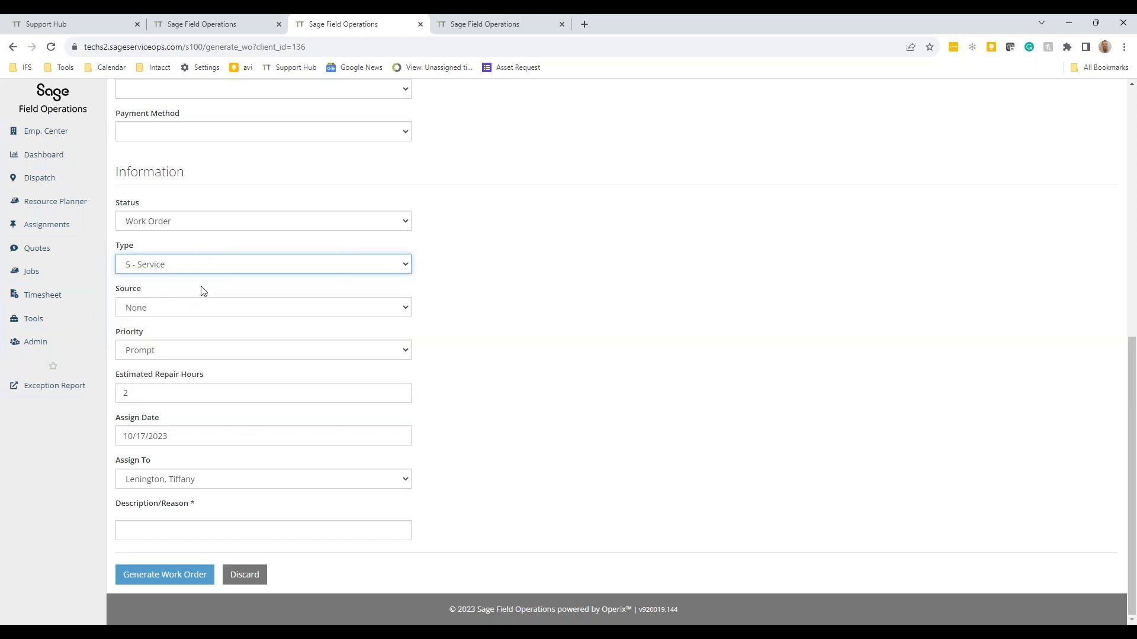
Step: Check the assignable employees without changing the assignee, and try to generate the work order with its description empty
{"action": "left_click", "coordinate": [218, 482]}
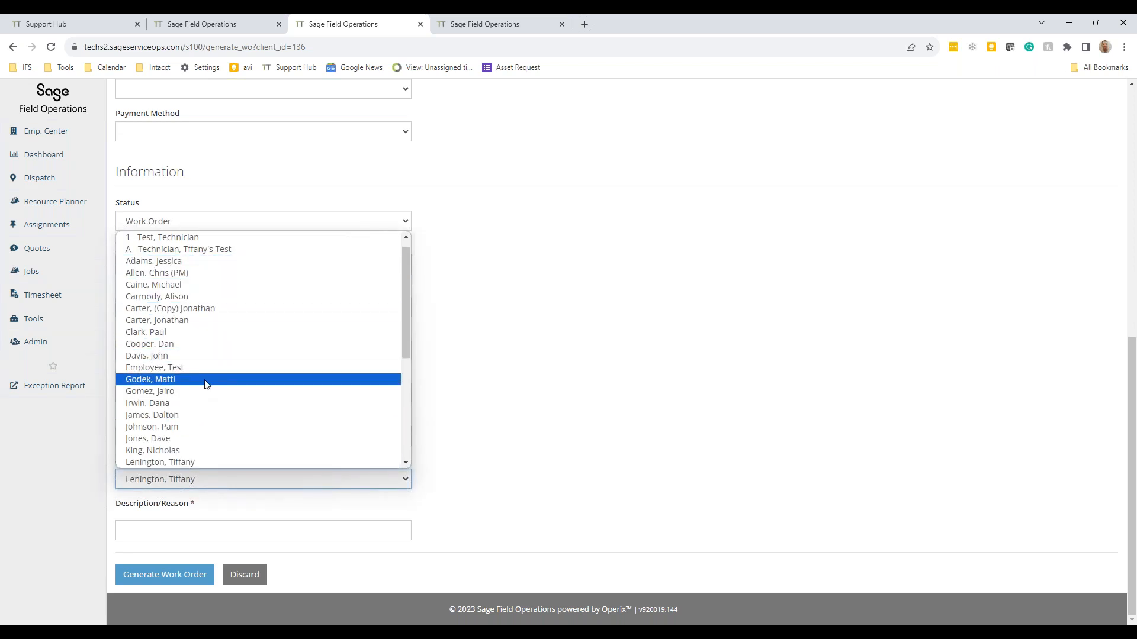
{"action": "left_click", "coordinate": [517, 416]}
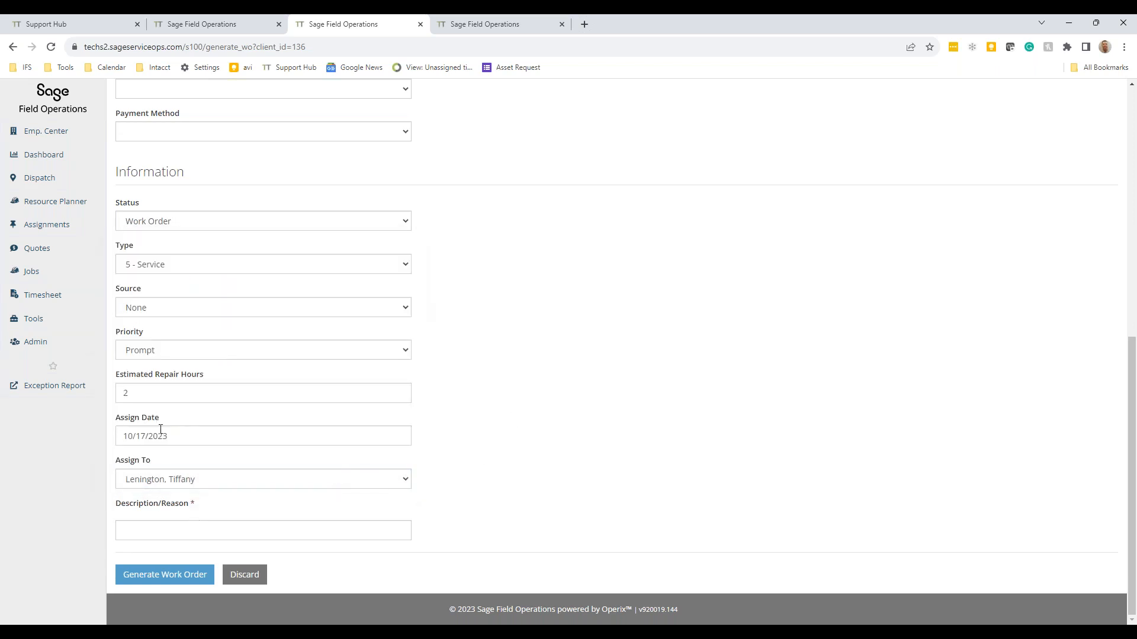
{"action": "left_click", "coordinate": [162, 574]}
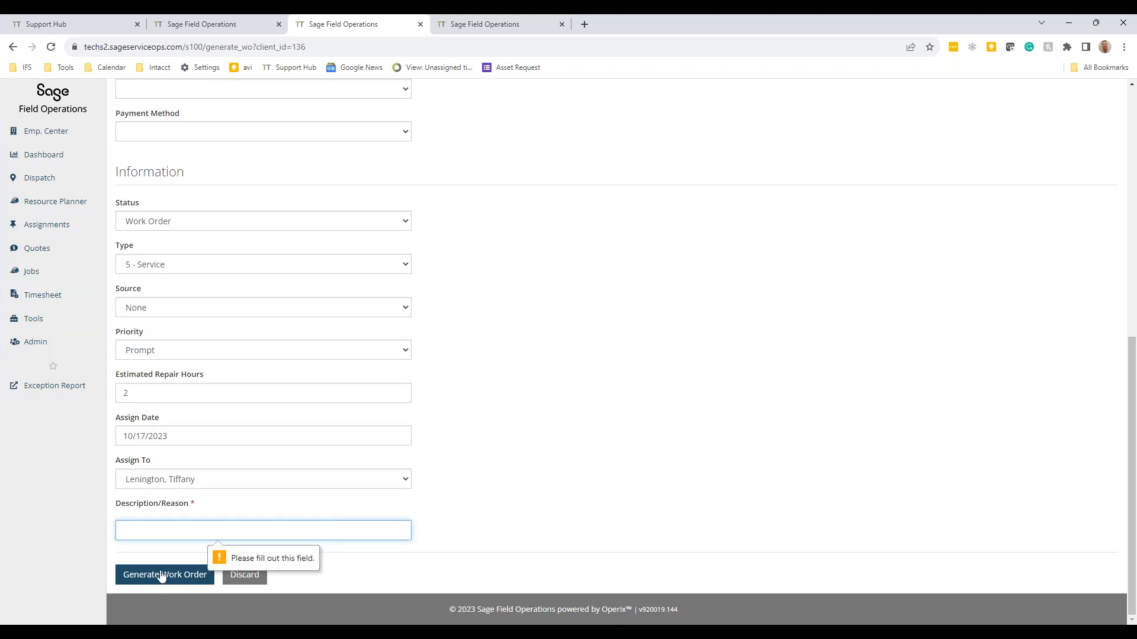
Step: Enter "no heat" as the description/reason and generate the Lamb Shoes, Inc work order
{"action": "left_click", "coordinate": [190, 524]}
{"action": "type", "text": "no heat"}
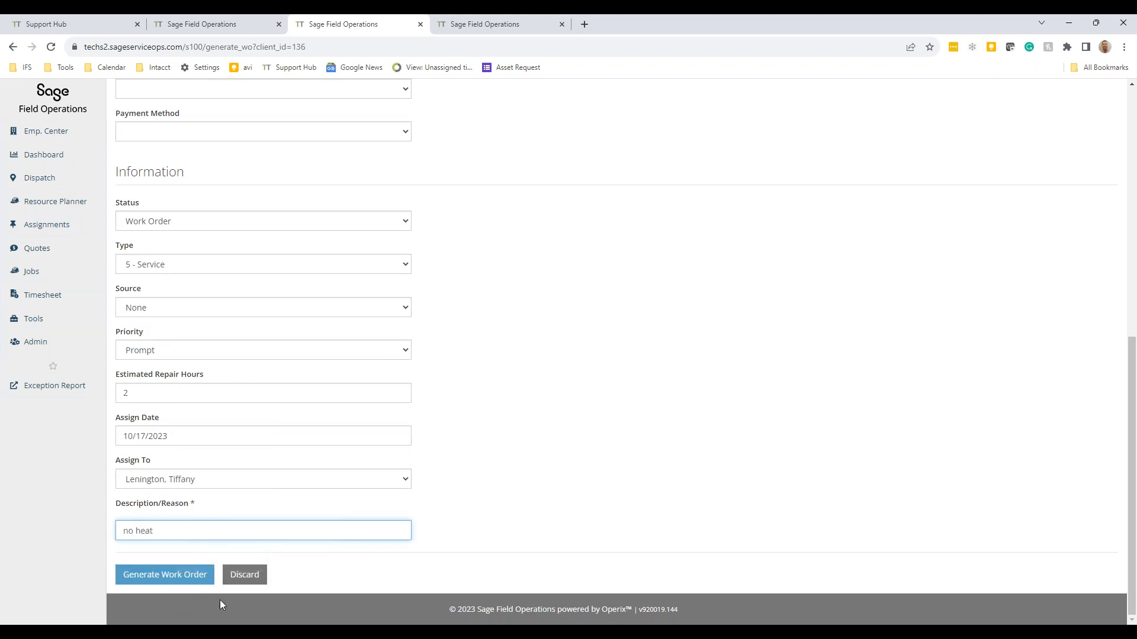
{"action": "left_click", "coordinate": [154, 574]}
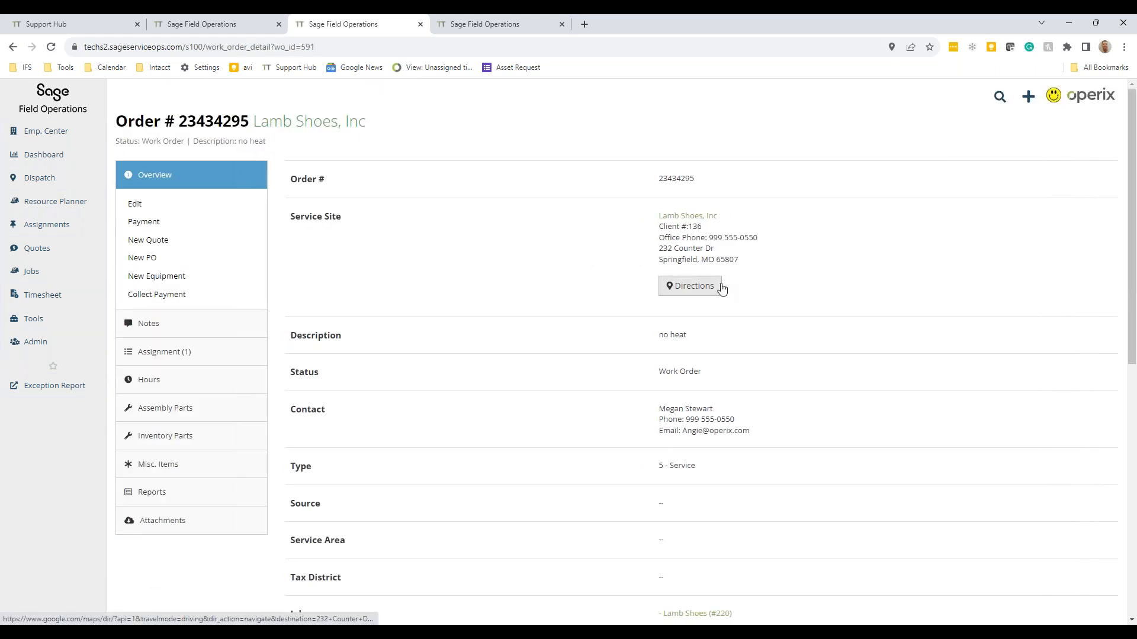
Step: Review the new work order's assignment and find its Tuesday slot on the dispatch scheduler
{"action": "left_click", "coordinate": [174, 354]}
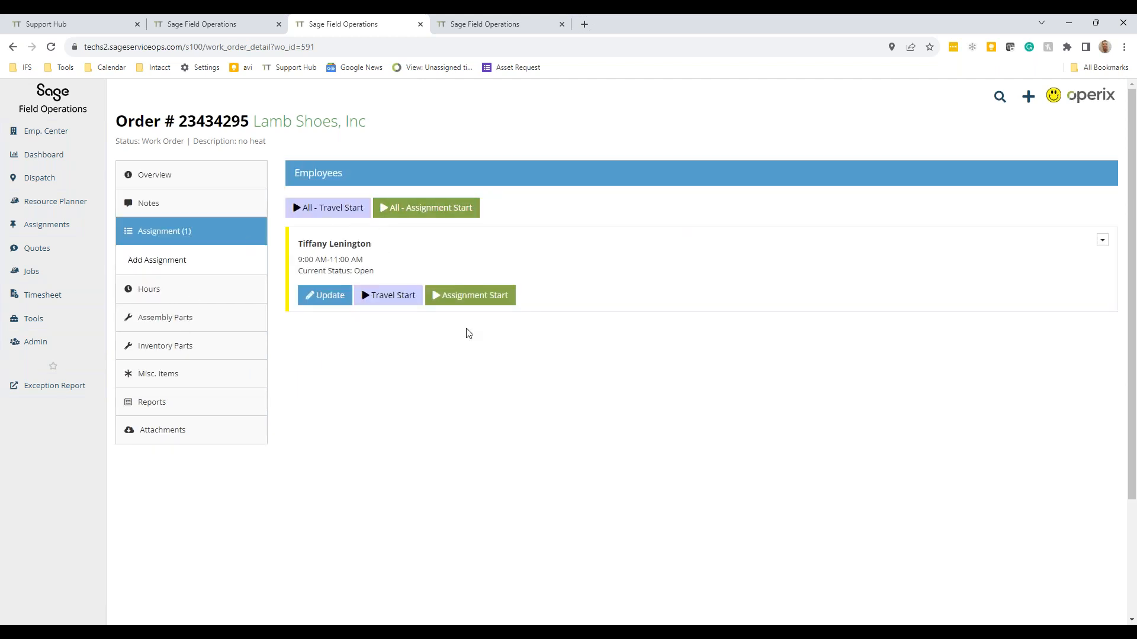
{"action": "mouse_move", "coordinate": [46, 178]}
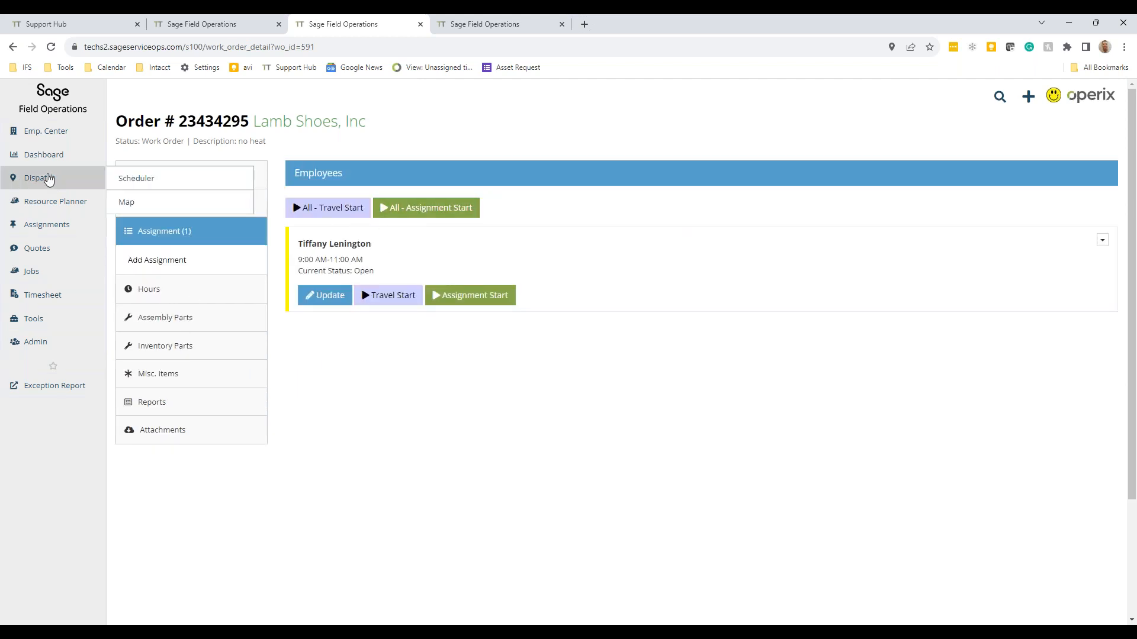
{"action": "left_click", "coordinate": [132, 184]}
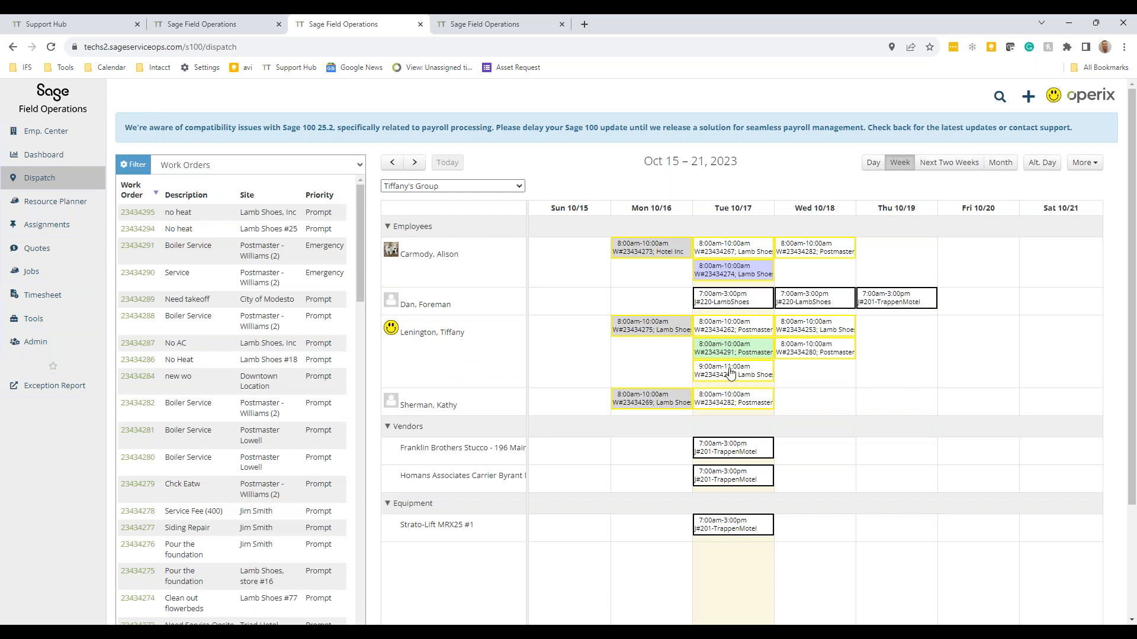
{"action": "mouse_move", "coordinate": [661, 331]}
Step: Open the weekly Assignments list and switch the page to the iPhone 6/7/8 mobile view
{"action": "mouse_move", "coordinate": [65, 228]}
{"action": "left_click", "coordinate": [148, 227]}
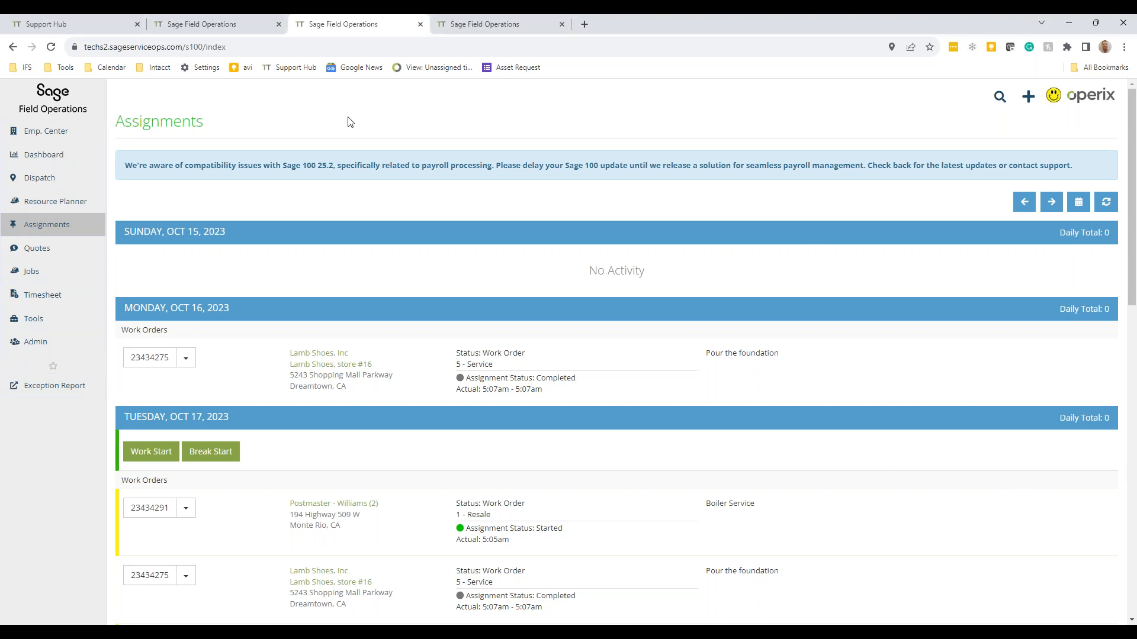
{"action": "key", "text": "ctrl+shift+m"}
Step: Examine the week's assignments in the mobile view, looking for the no-heat Lamb Shoes, Inc work order on Tuesday
{"action": "scroll", "coordinate": [637, 314], "scroll_direction": "down", "scroll_amount": 4}
{"action": "scroll", "coordinate": [568, 361], "scroll_direction": "down", "scroll_amount": 5}
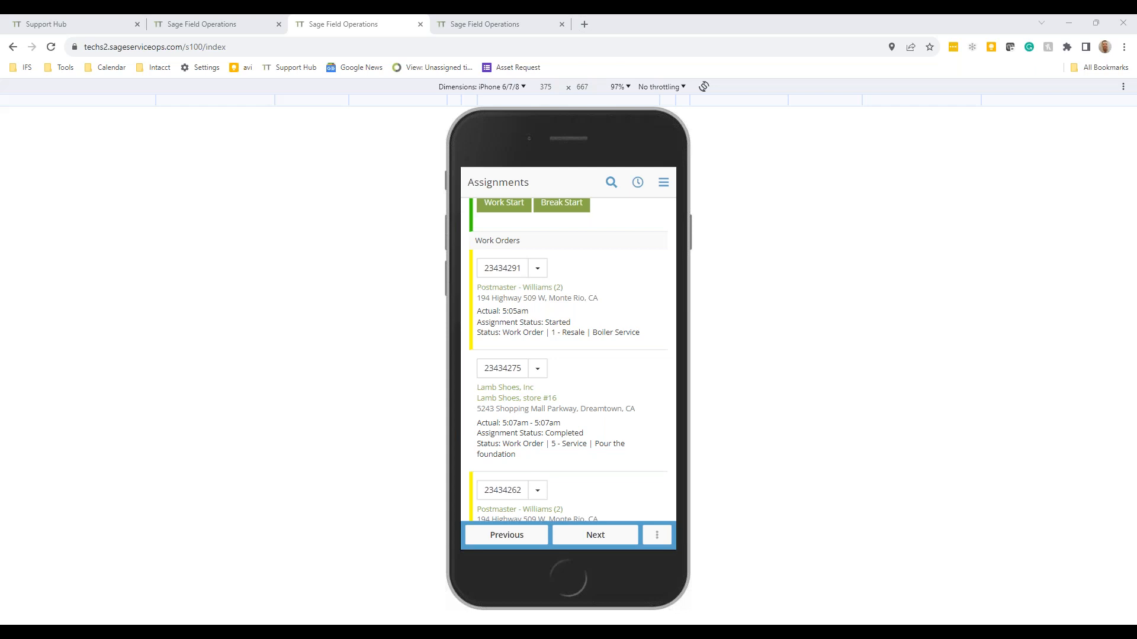
{"action": "scroll", "coordinate": [568, 359], "scroll_direction": "down", "scroll_amount": 1}
{"action": "scroll", "coordinate": [569, 360], "scroll_direction": "down", "scroll_amount": 8}
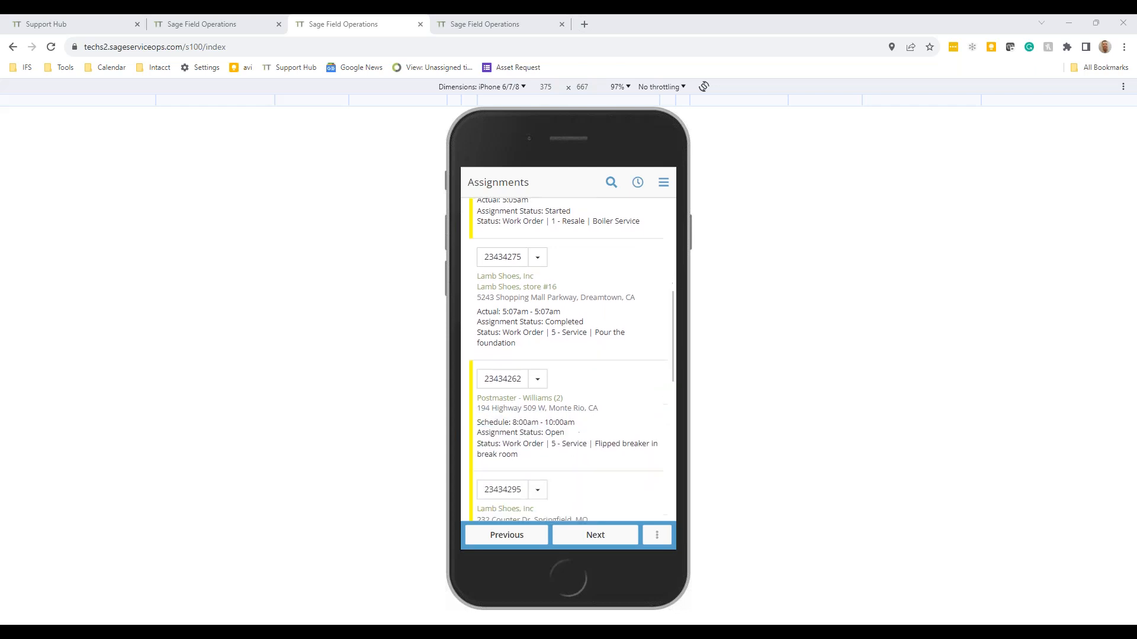
{"action": "scroll", "coordinate": [568, 360], "scroll_direction": "up", "scroll_amount": 10}
{"action": "scroll", "coordinate": [568, 359], "scroll_direction": "down", "scroll_amount": 3}
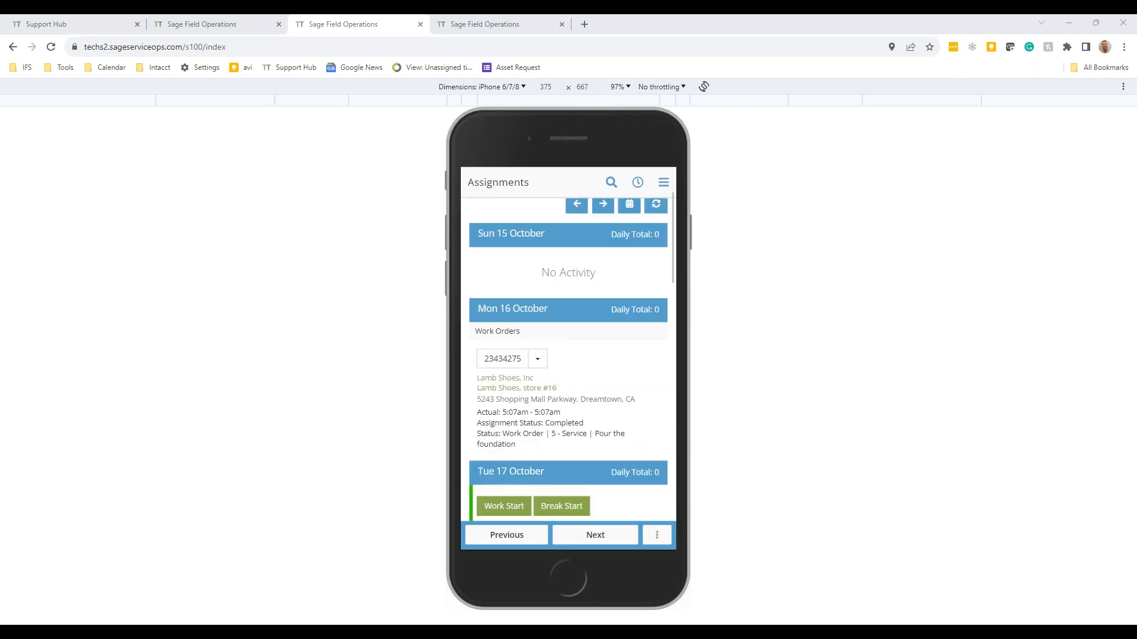
{"action": "scroll", "coordinate": [568, 359], "scroll_direction": "up", "scroll_amount": 1}
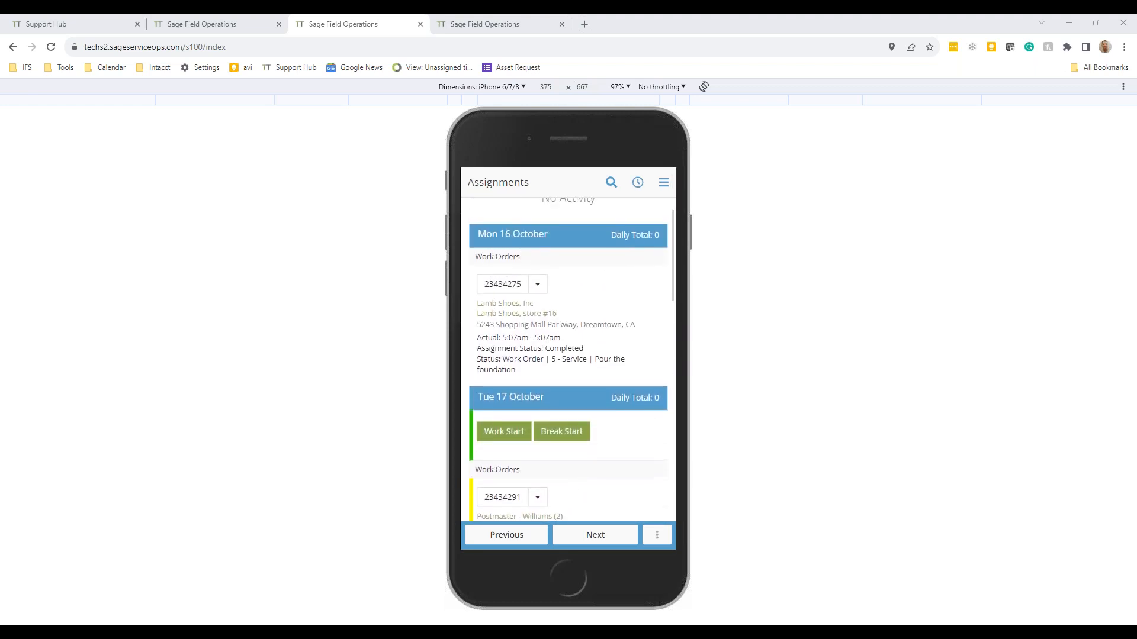
{"action": "scroll", "coordinate": [568, 359], "scroll_direction": "down", "scroll_amount": 4}
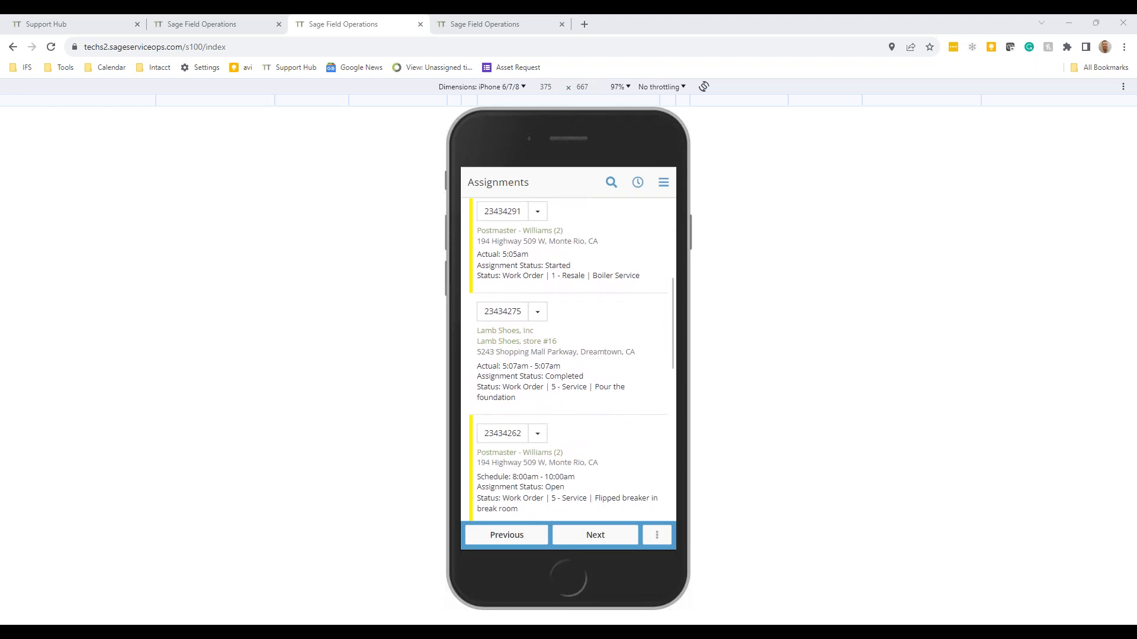
{"action": "scroll", "coordinate": [569, 360], "scroll_direction": "down", "scroll_amount": 1}
{"action": "scroll", "coordinate": [537, 372], "scroll_direction": "down", "scroll_amount": 2}
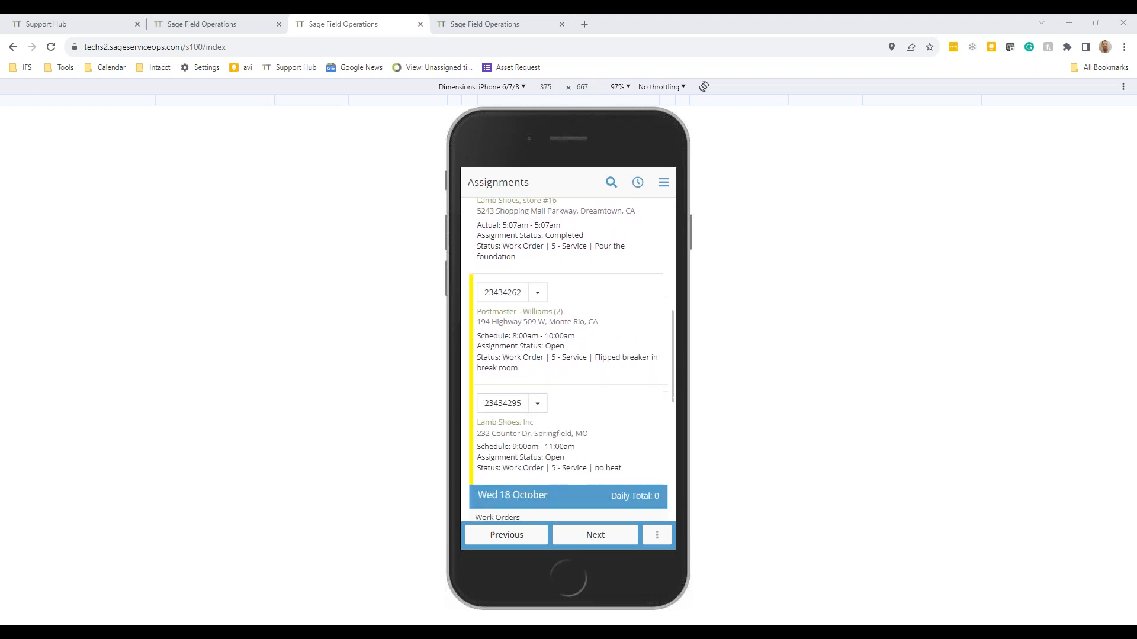
Step: Open the assignment of the no-heat Lamb Shoes, Inc work order and start travel for the assigned technician
{"action": "left_click", "coordinate": [538, 373]}
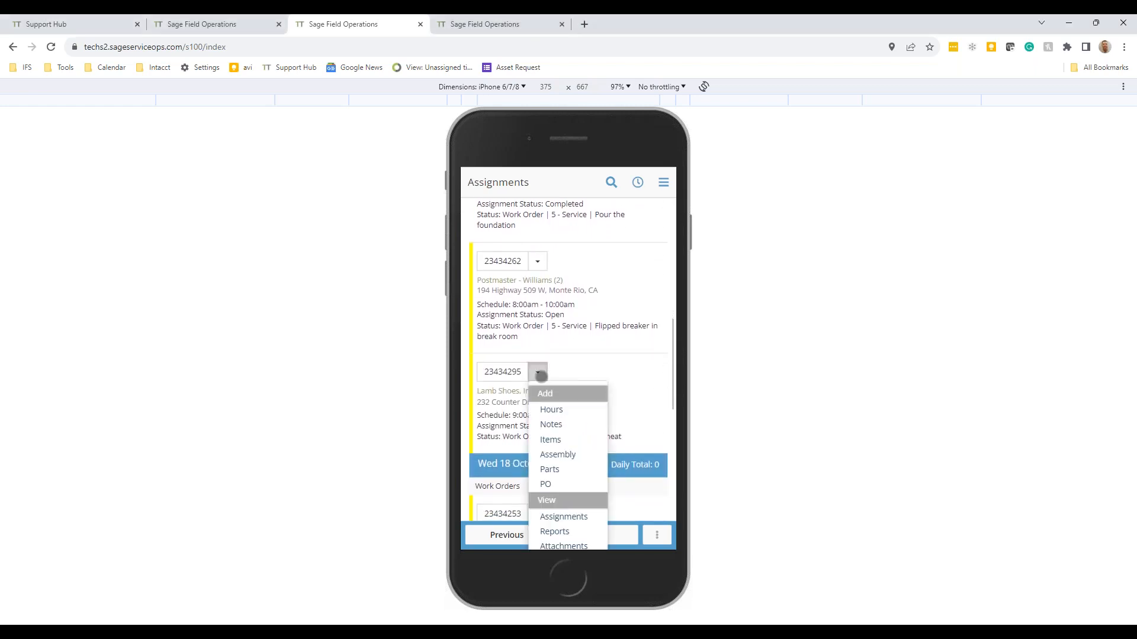
{"action": "left_click", "coordinate": [551, 410]}
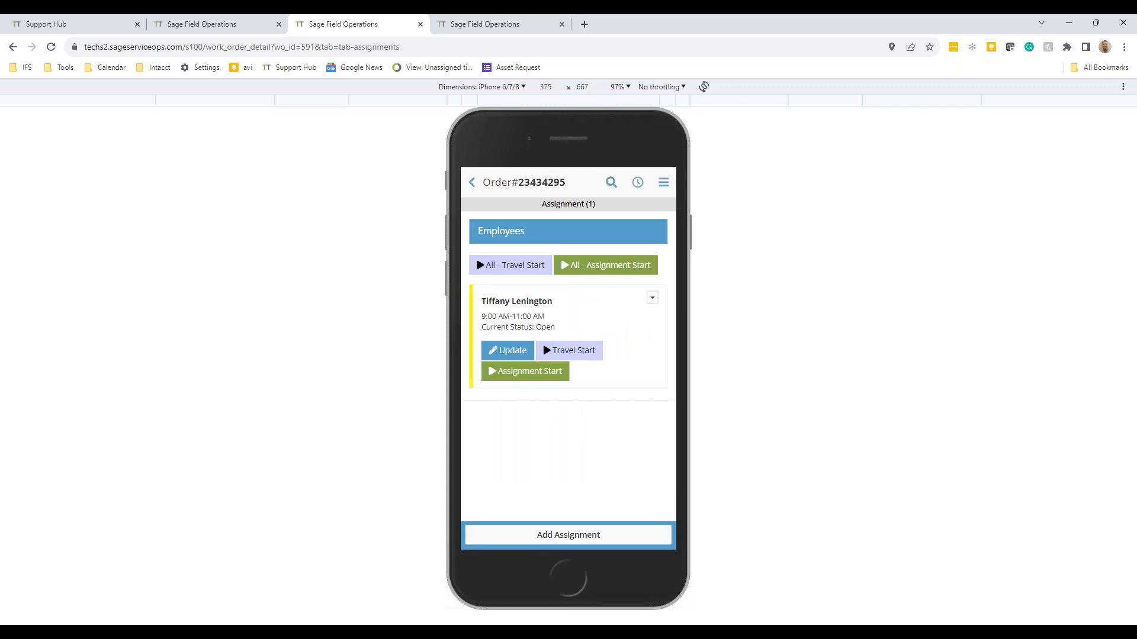
{"action": "left_click", "coordinate": [569, 350]}
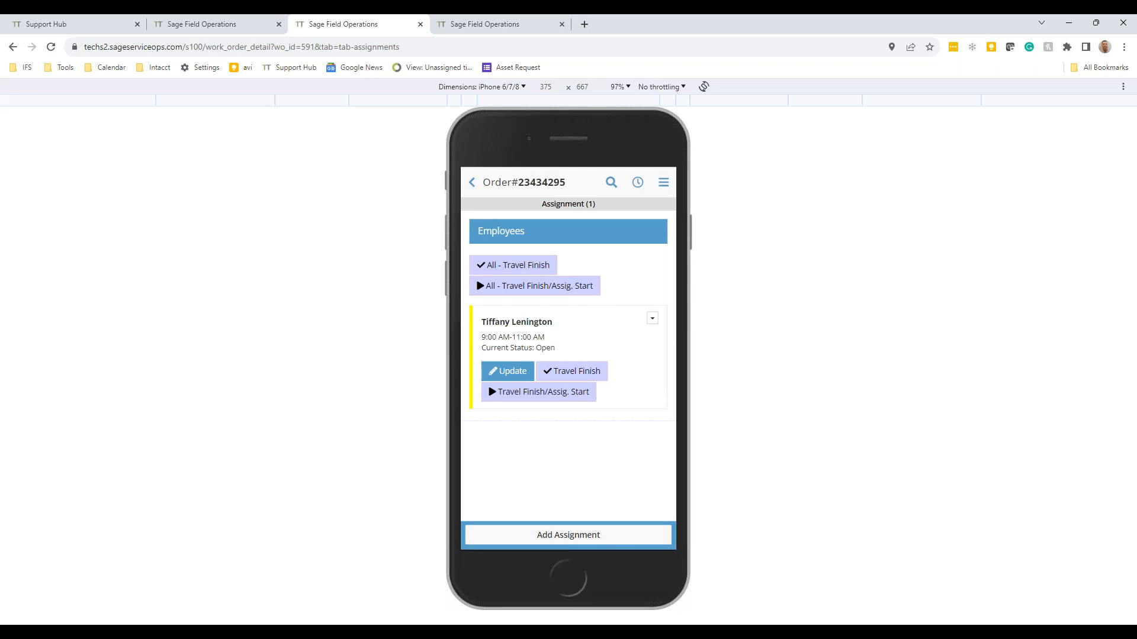
Step: Return to the dispatch board in the other browser tab and close the open work order details
{"action": "left_click", "coordinate": [258, 27]}
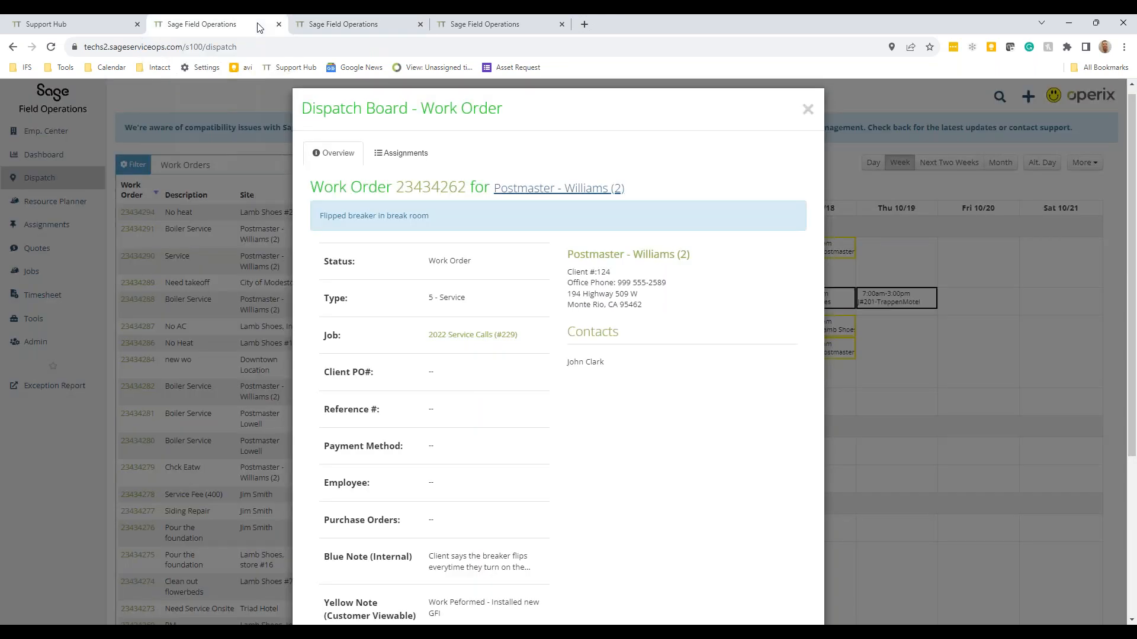
{"action": "left_click", "coordinate": [806, 111]}
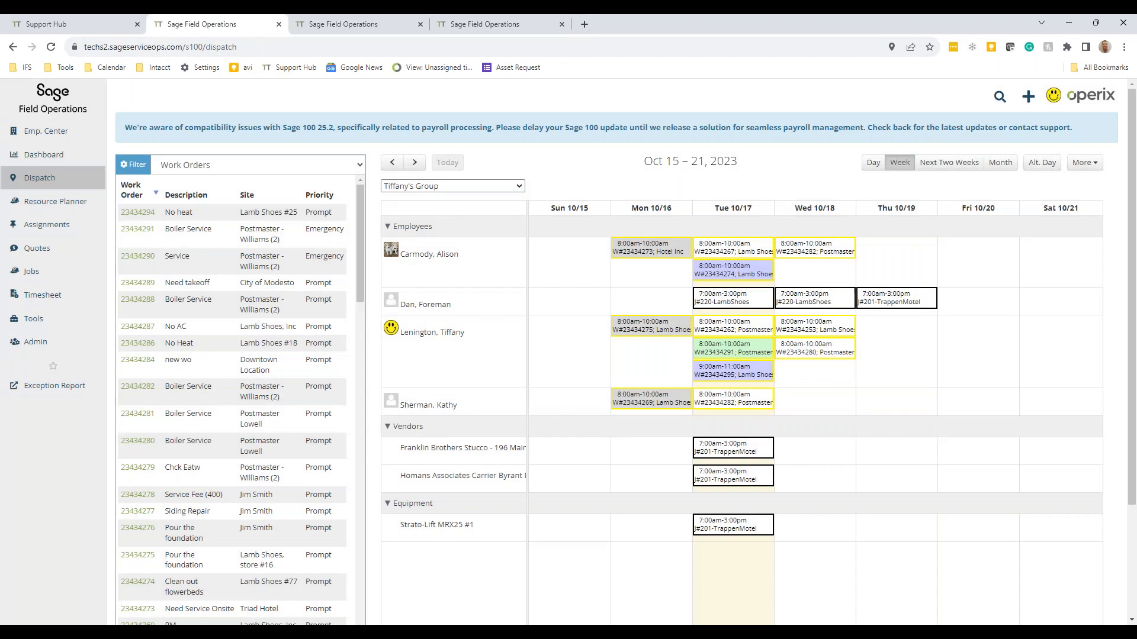
{"action": "mouse_move", "coordinate": [50, 183]}
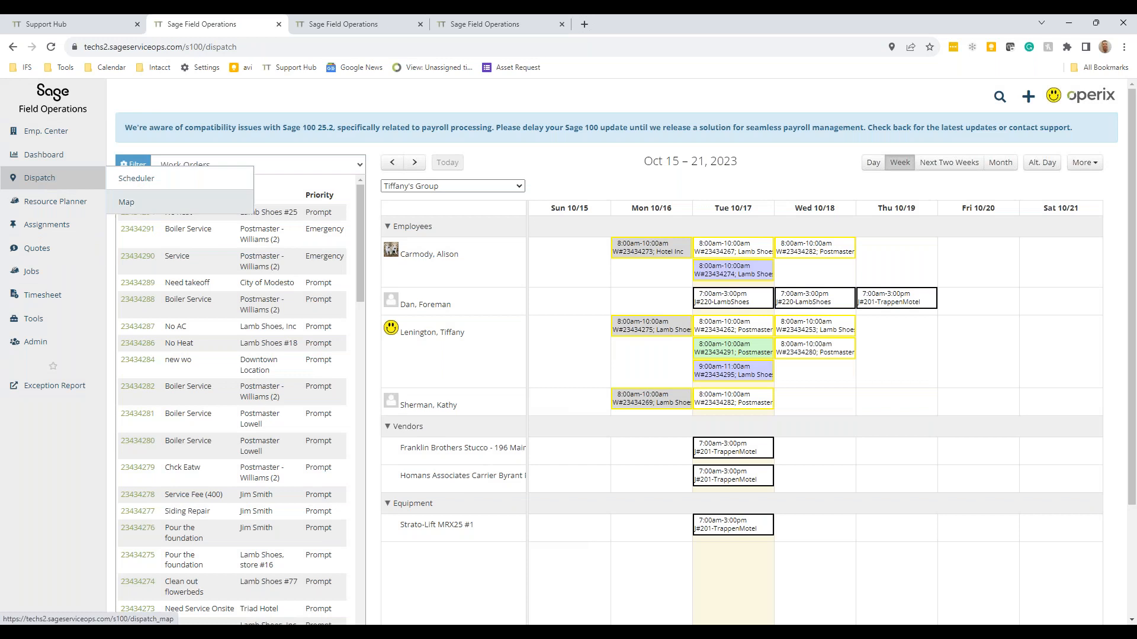
Step: Complete Tuesday's Boiler Service assignment for Postmaster - Williams (2), adding it to payroll as Regular pay with cost code 1000 - GENERAL REQUIREMENTS
{"action": "left_click", "coordinate": [718, 354]}
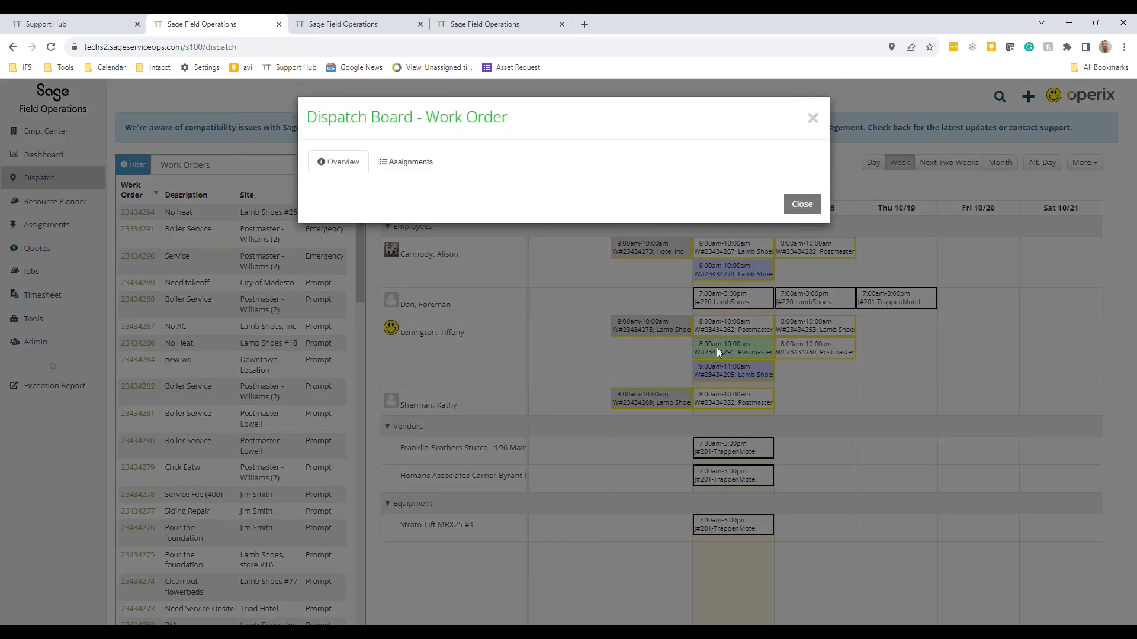
{"action": "scroll", "coordinate": [690, 435], "scroll_direction": "down", "scroll_amount": 1}
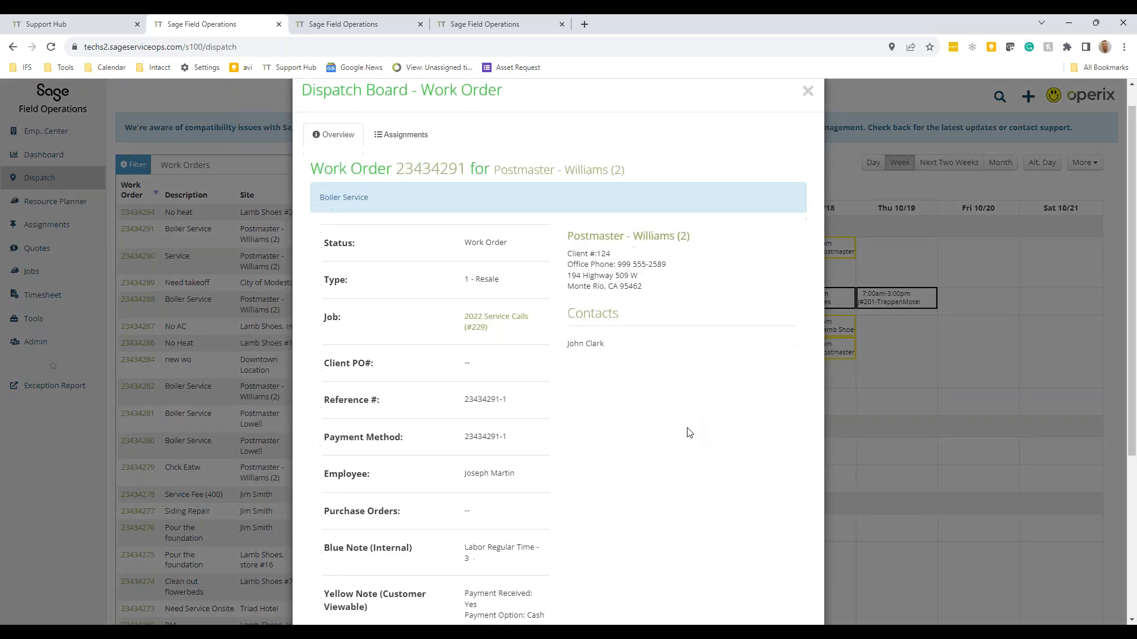
{"action": "left_click", "coordinate": [411, 108]}
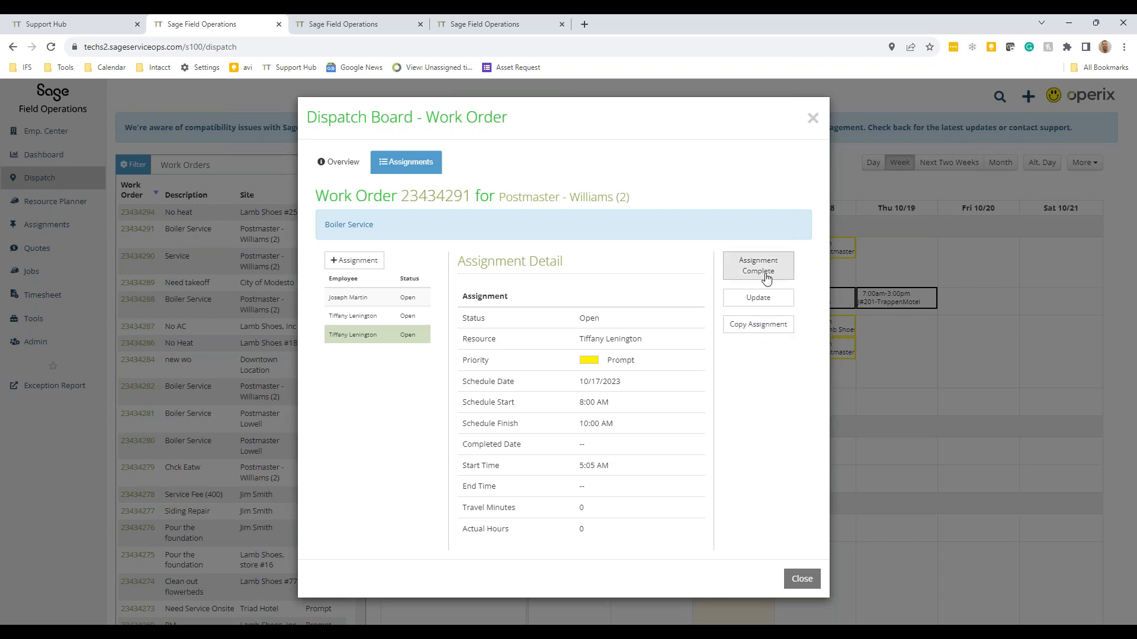
{"action": "left_click", "coordinate": [768, 273]}
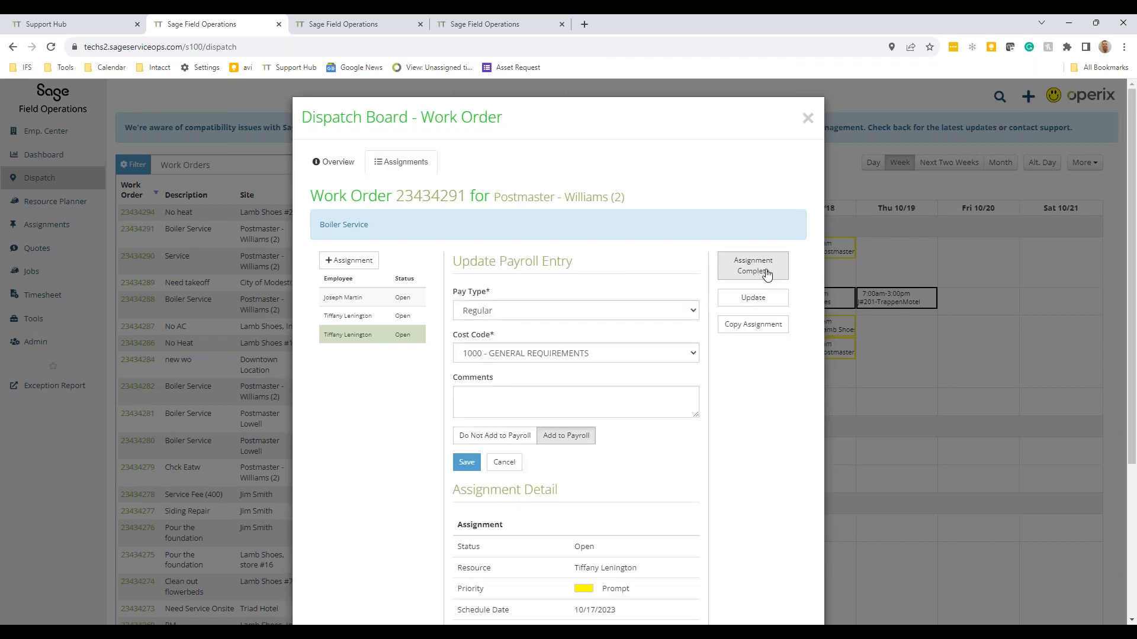
{"action": "left_click", "coordinate": [467, 465]}
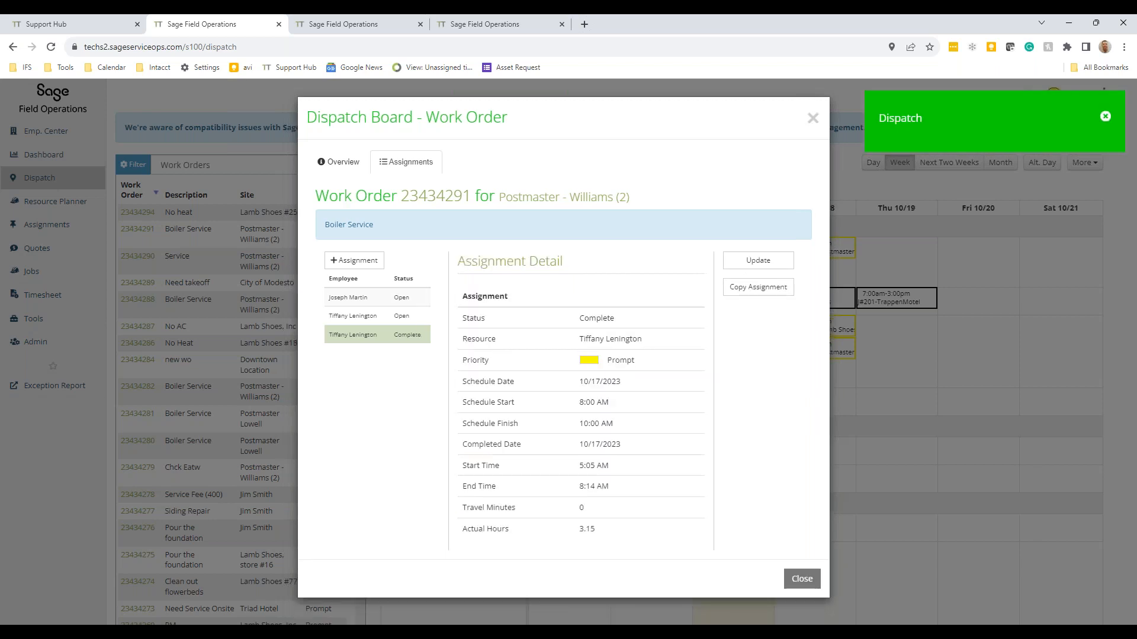
{"action": "left_click", "coordinate": [802, 578]}
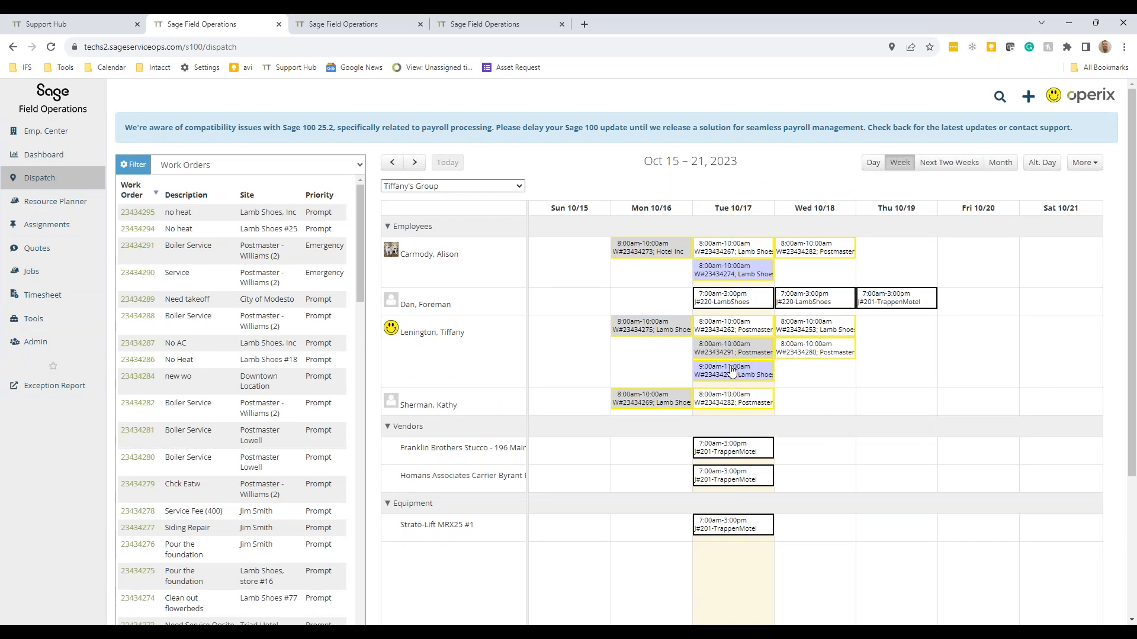
Step: Open the weekly Assignments list and check Tuesday's assignment statuses, recorded hours and daily total
{"action": "mouse_move", "coordinate": [50, 233]}
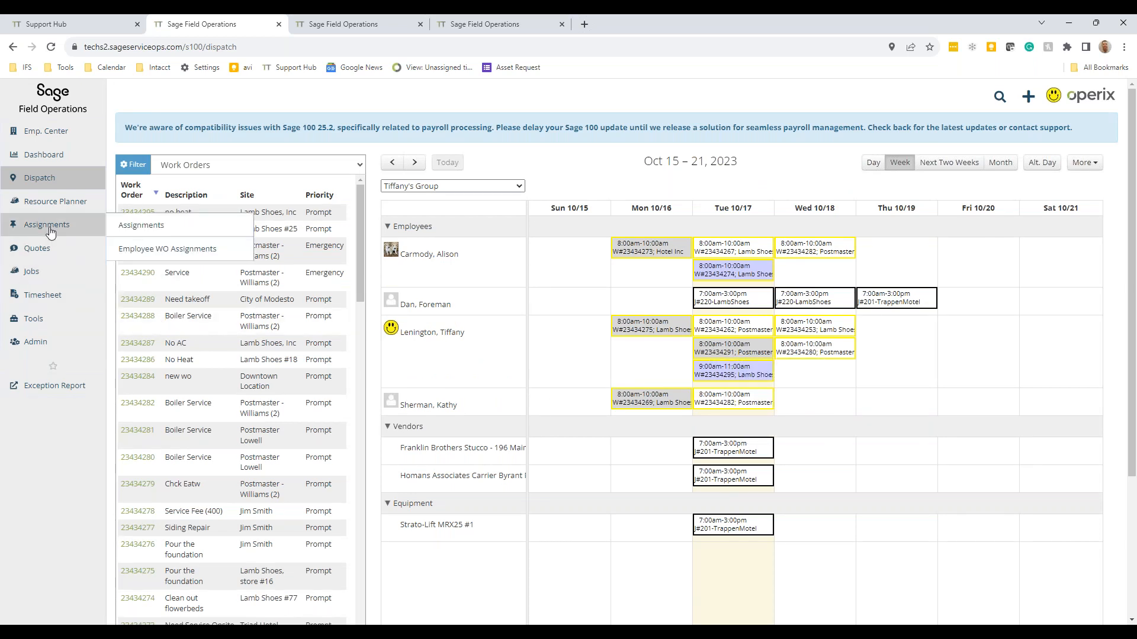
{"action": "left_click", "coordinate": [142, 225]}
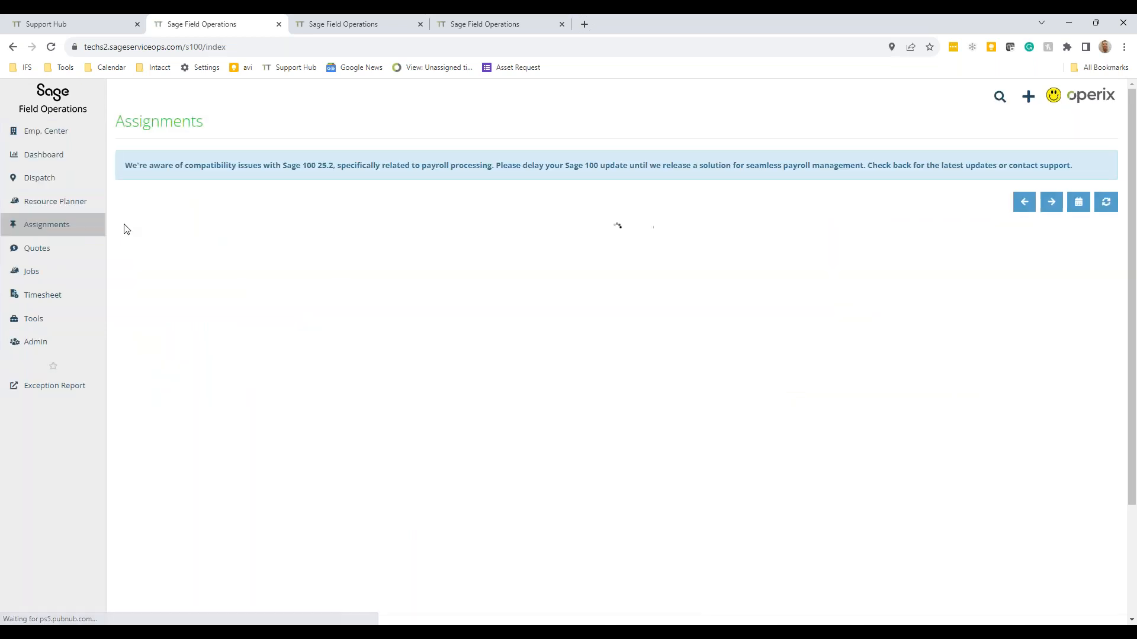
{"action": "scroll", "coordinate": [445, 405], "scroll_direction": "down", "scroll_amount": 5}
{"action": "scroll", "coordinate": [186, 441], "scroll_direction": "down", "scroll_amount": 1}
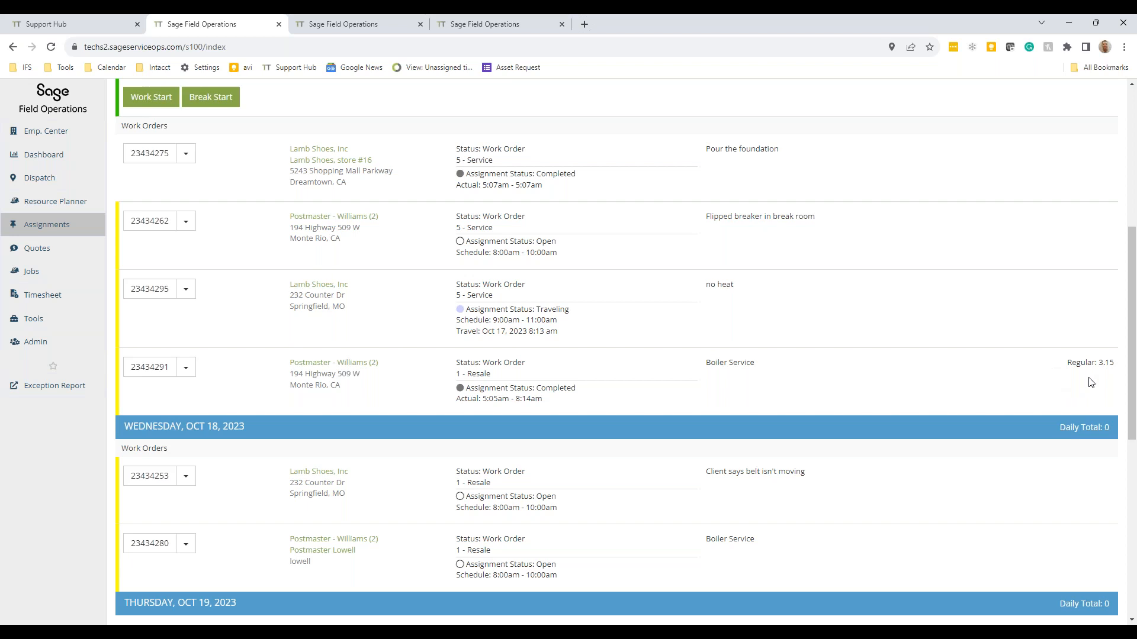
{"action": "scroll", "coordinate": [1094, 393], "scroll_direction": "up", "scroll_amount": 3}
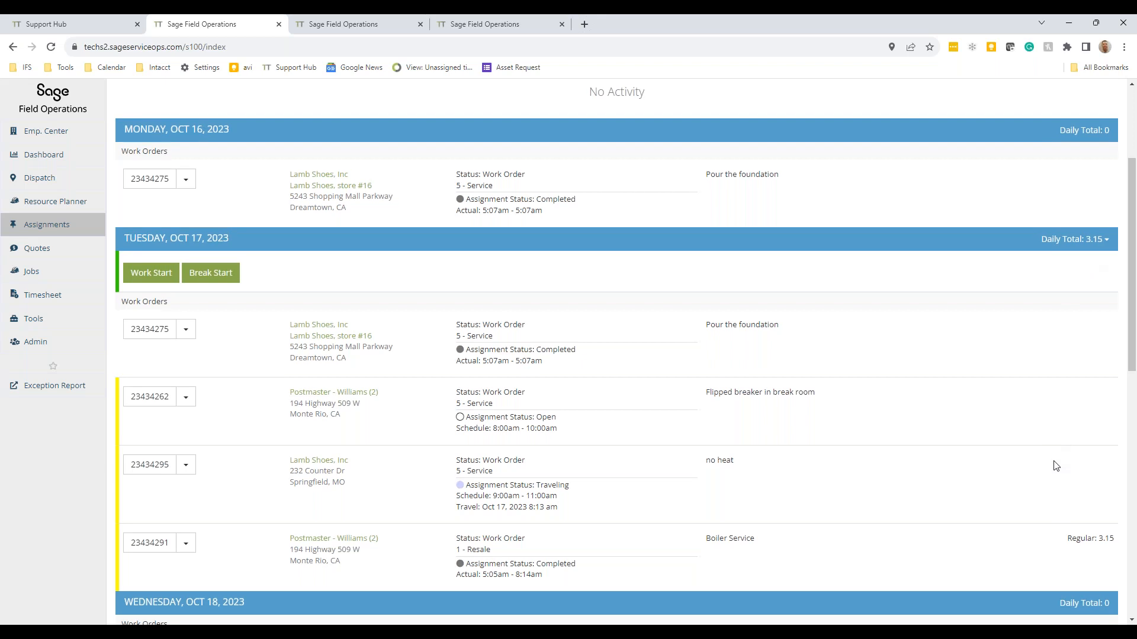
{"action": "scroll", "coordinate": [1053, 464], "scroll_direction": "down", "scroll_amount": 2}
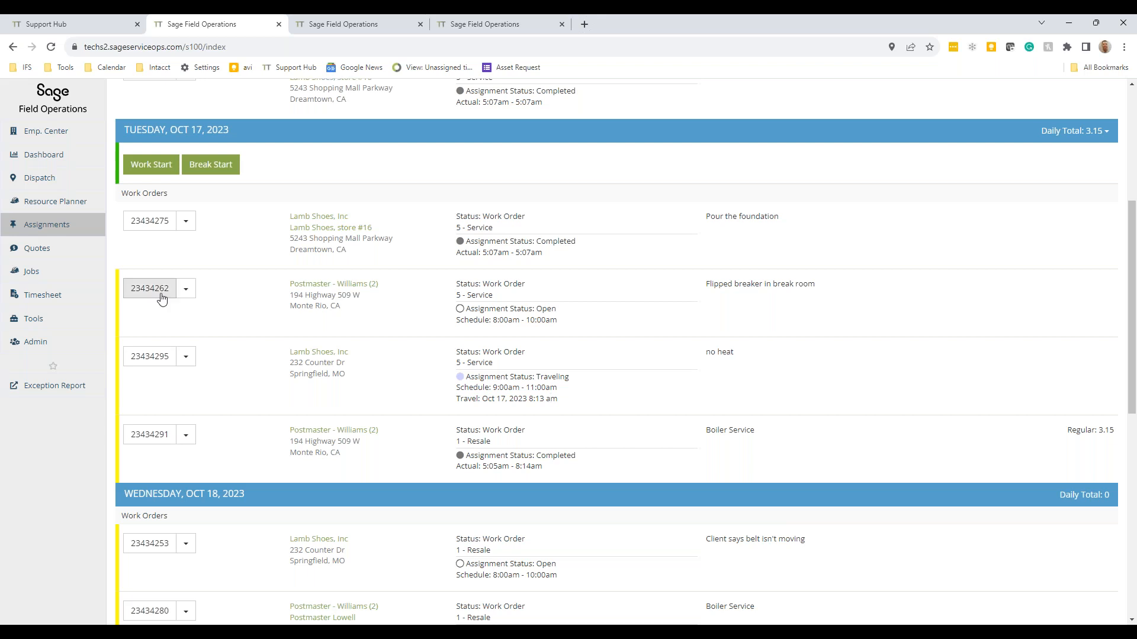
Step: Open note entry for the no-heat Lamb Shoes, Inc work order and switch the page to mobile view
{"action": "left_click", "coordinate": [185, 356]}
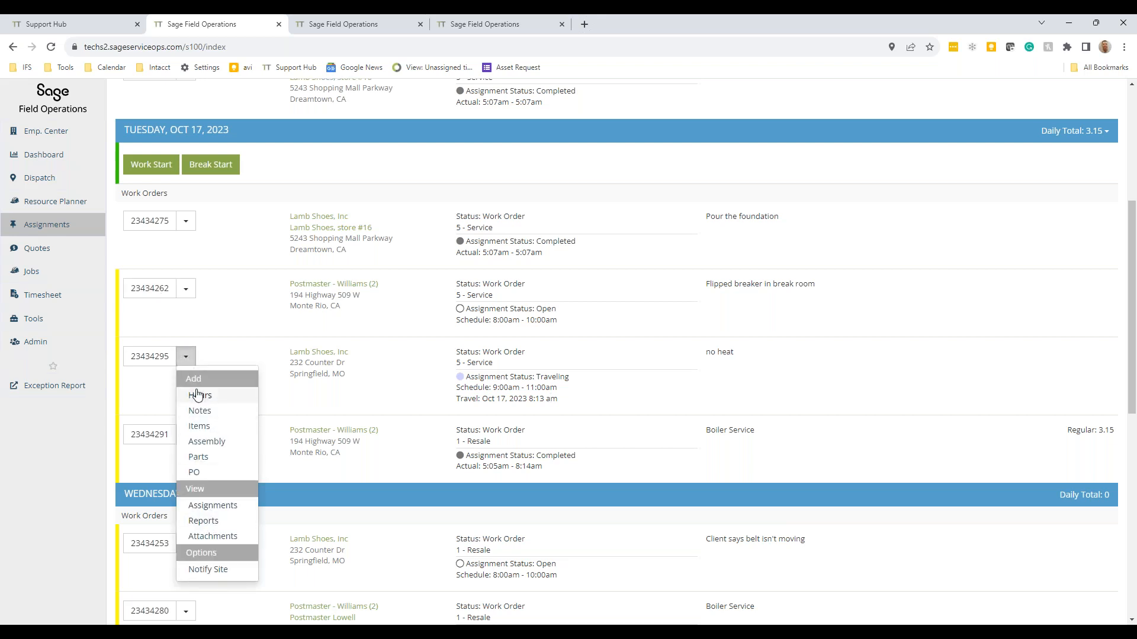
{"action": "left_click", "coordinate": [199, 410]}
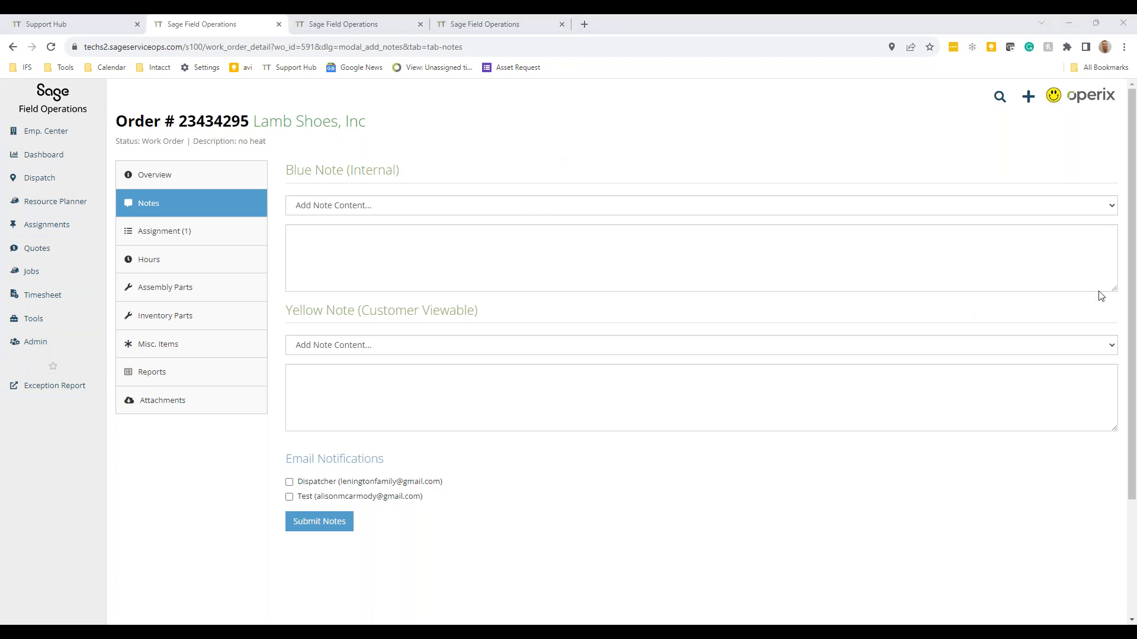
{"action": "key", "text": "ctrl+shift+m"}
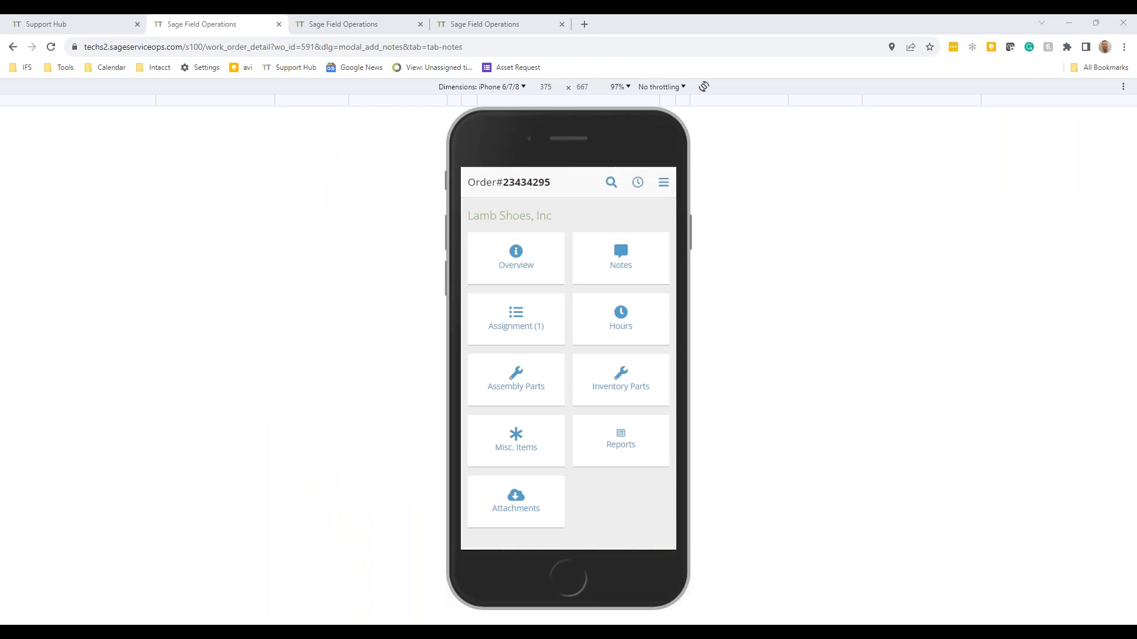
Step: Add the Parts on Order and Tasks Performed note templates to the work order's internal Blue Note
{"action": "left_click", "coordinate": [620, 259]}
{"action": "scroll", "coordinate": [569, 379], "scroll_direction": "down", "scroll_amount": 1}
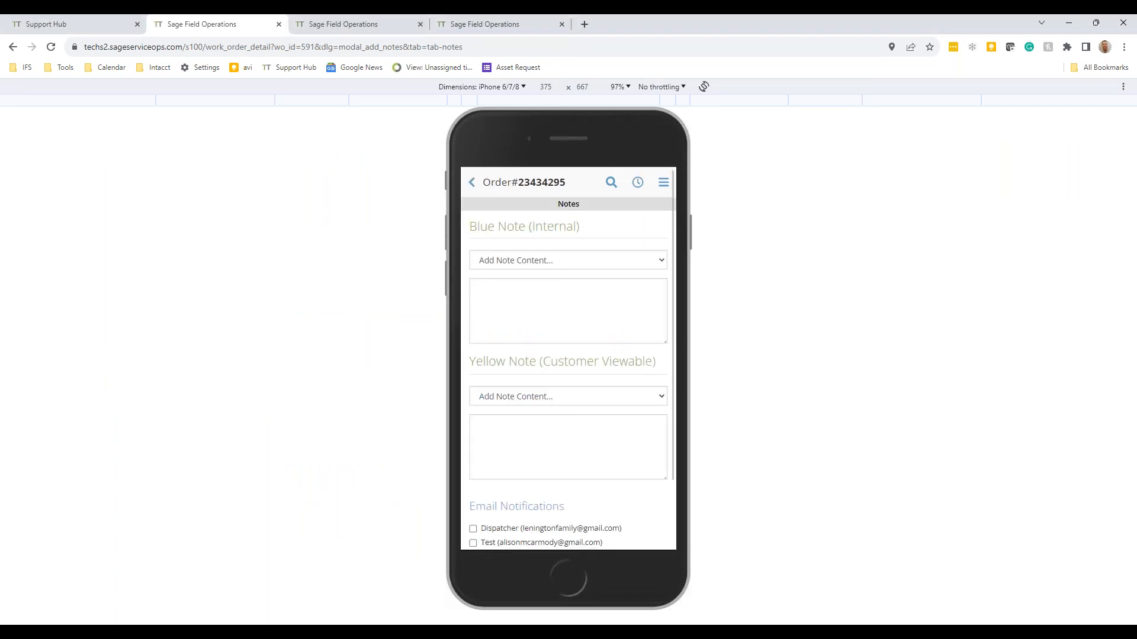
{"action": "scroll", "coordinate": [568, 379], "scroll_direction": "up", "scroll_amount": 1}
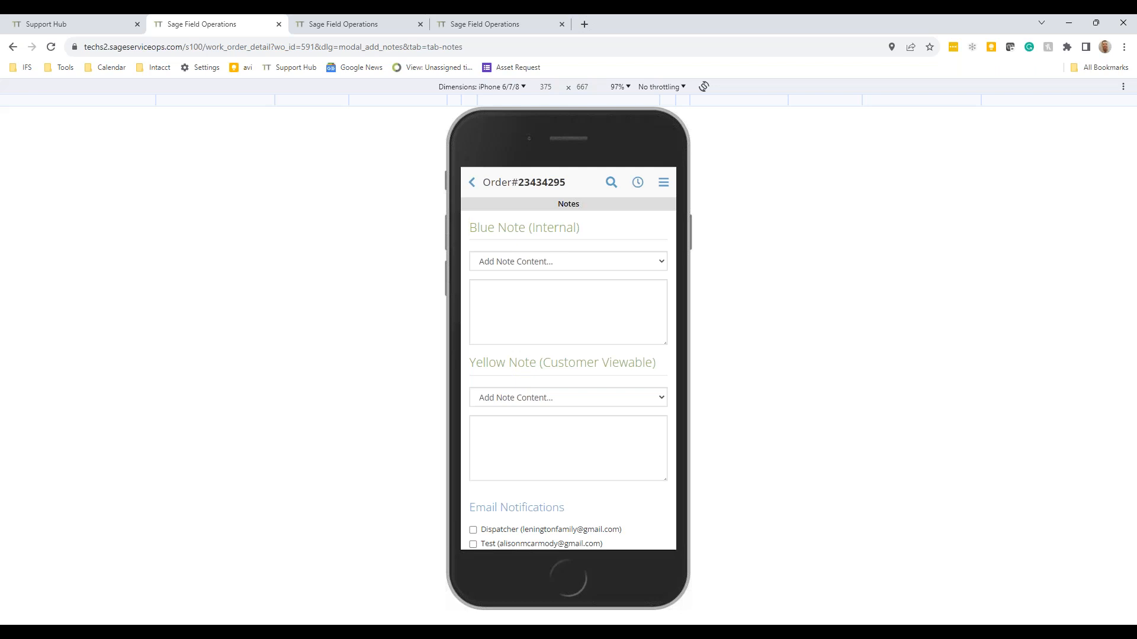
{"action": "left_click", "coordinate": [580, 262]}
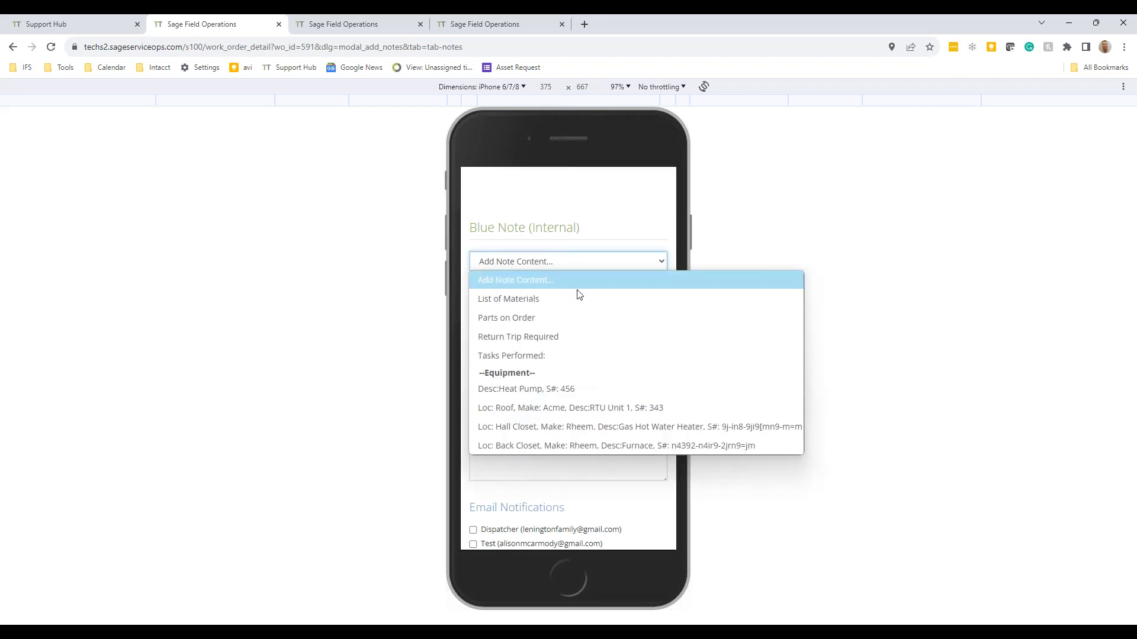
{"action": "left_click", "coordinate": [498, 318]}
{"action": "left_click", "coordinate": [551, 261]}
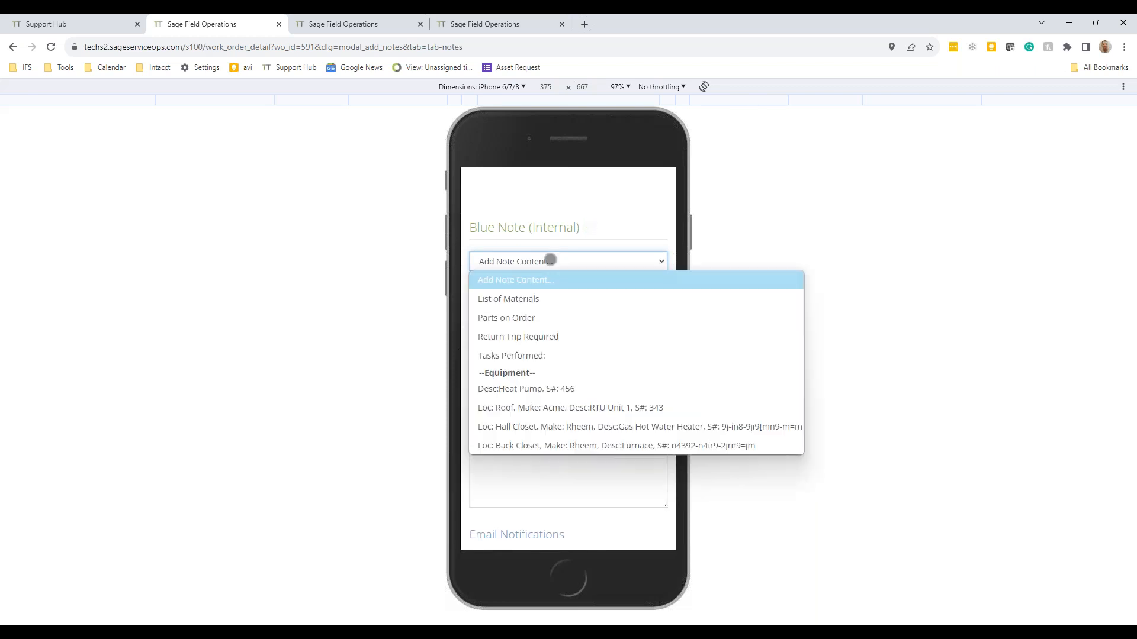
{"action": "left_click", "coordinate": [514, 356]}
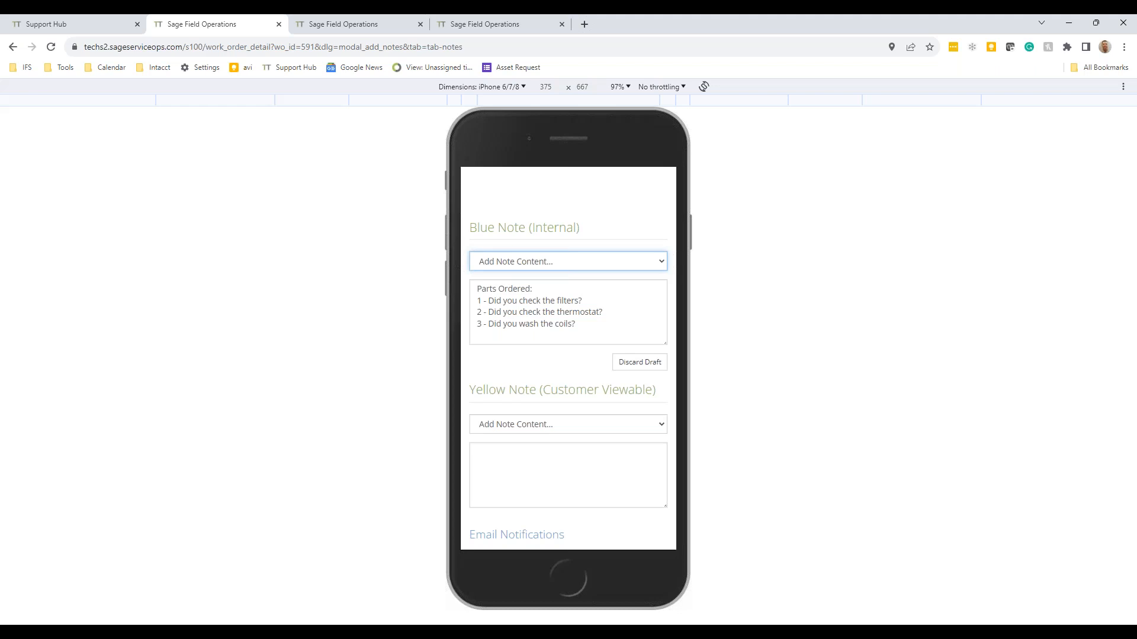
Step: Turn on the e-mail notification for the Dispatcher and submit the notes
{"action": "scroll", "coordinate": [568, 358], "scroll_direction": "down", "scroll_amount": 1}
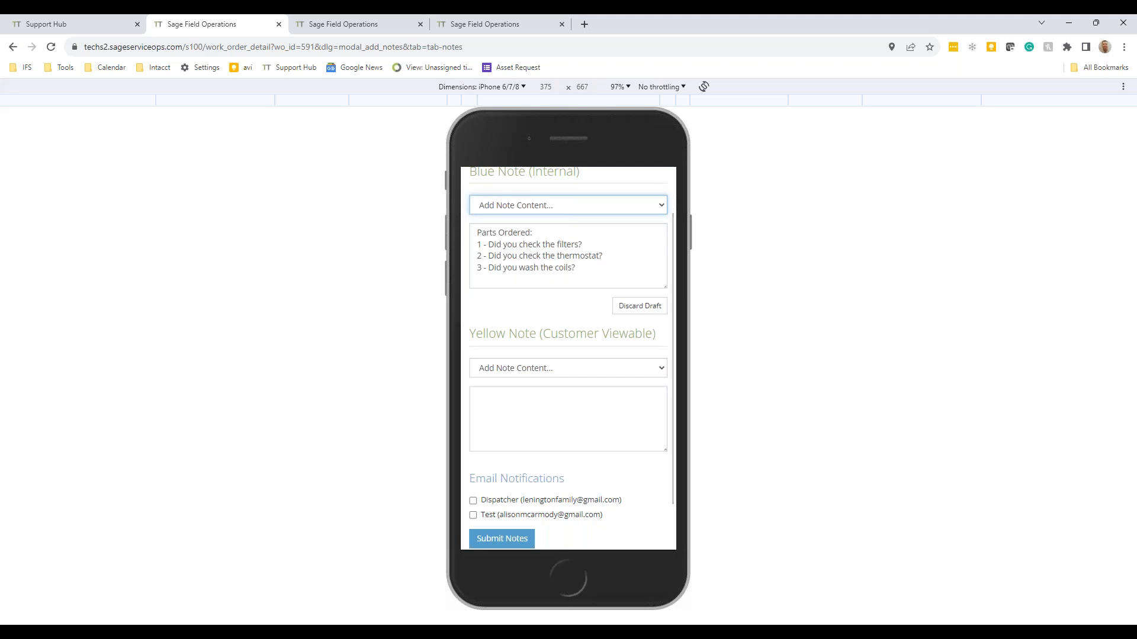
{"action": "scroll", "coordinate": [569, 358], "scroll_direction": "down", "scroll_amount": 1}
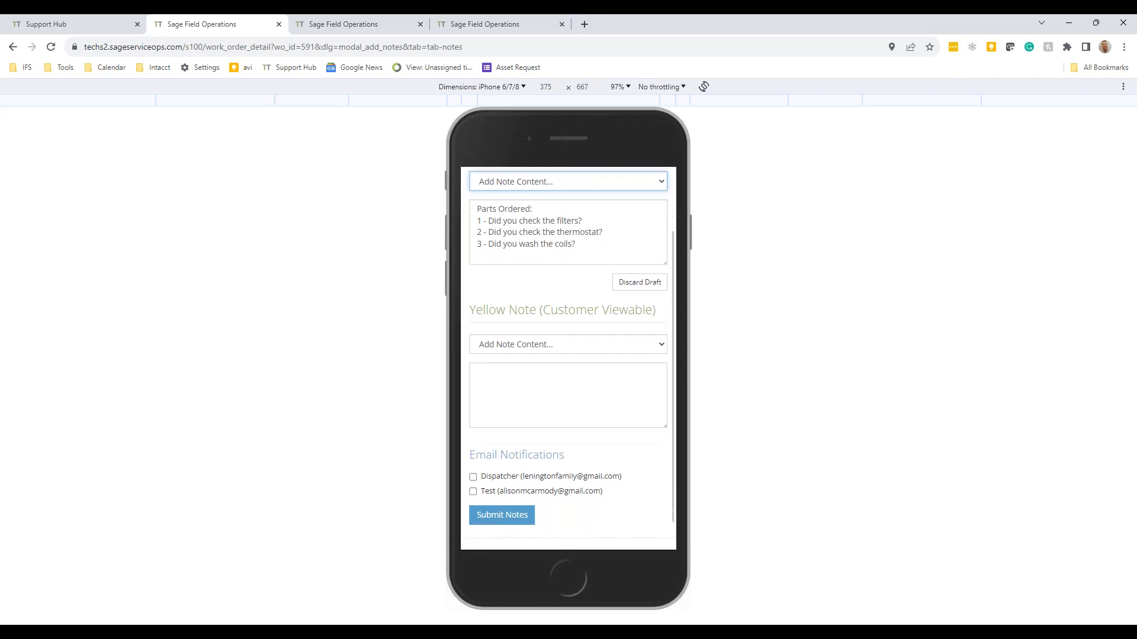
{"action": "left_click", "coordinate": [473, 450]}
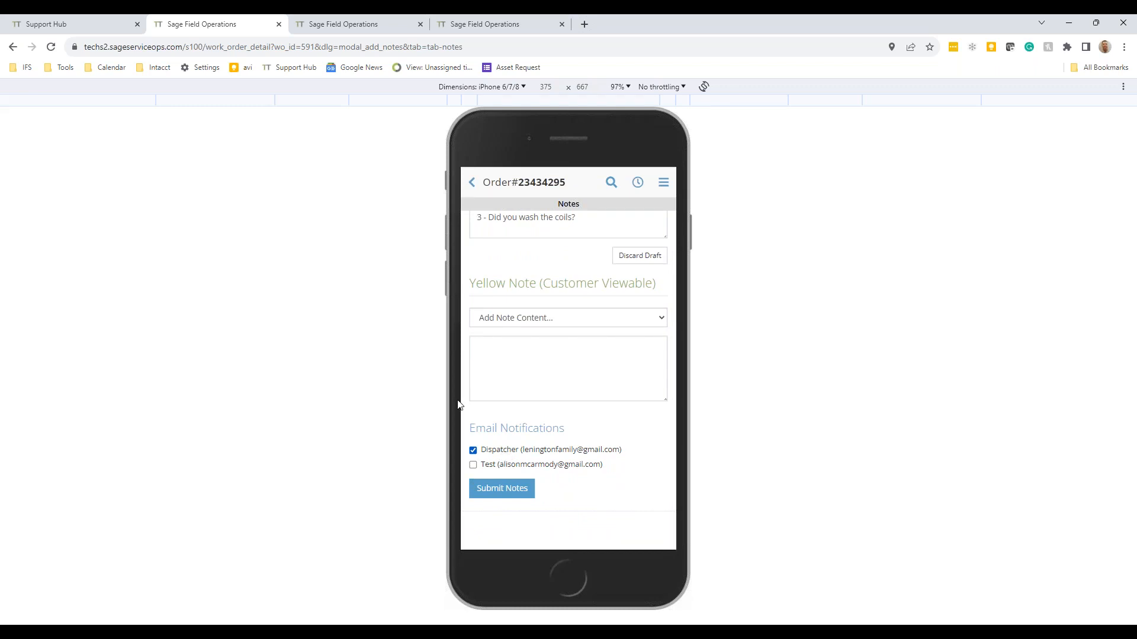
{"action": "left_click", "coordinate": [500, 494]}
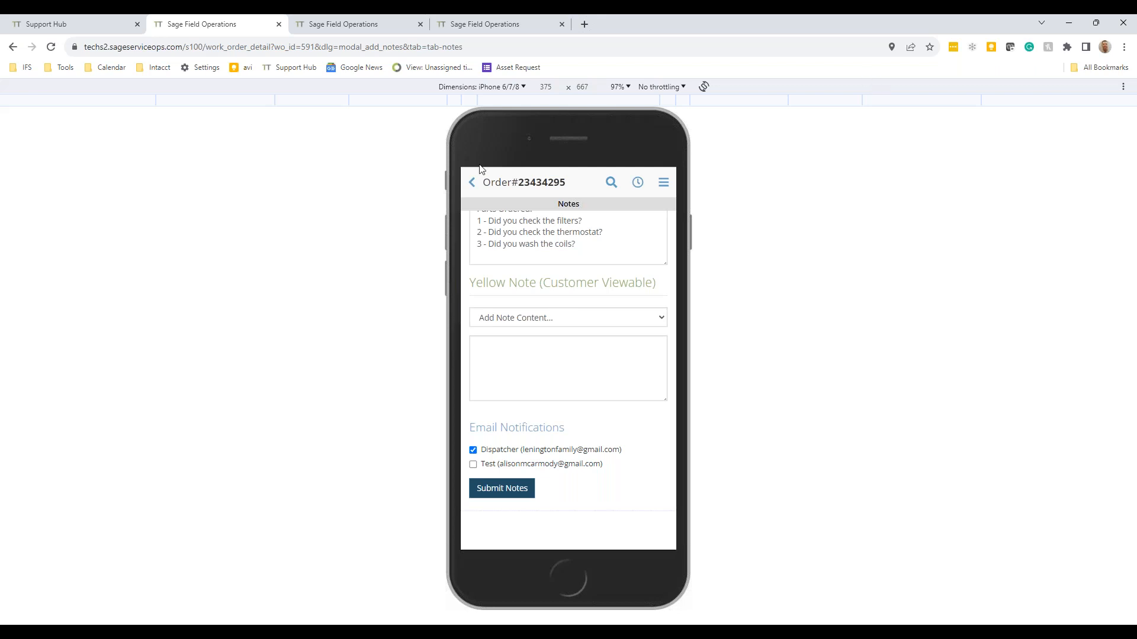
Step: View the work order's overview and its blank new-equipment request form, closing the form without saving
{"action": "left_click", "coordinate": [473, 184]}
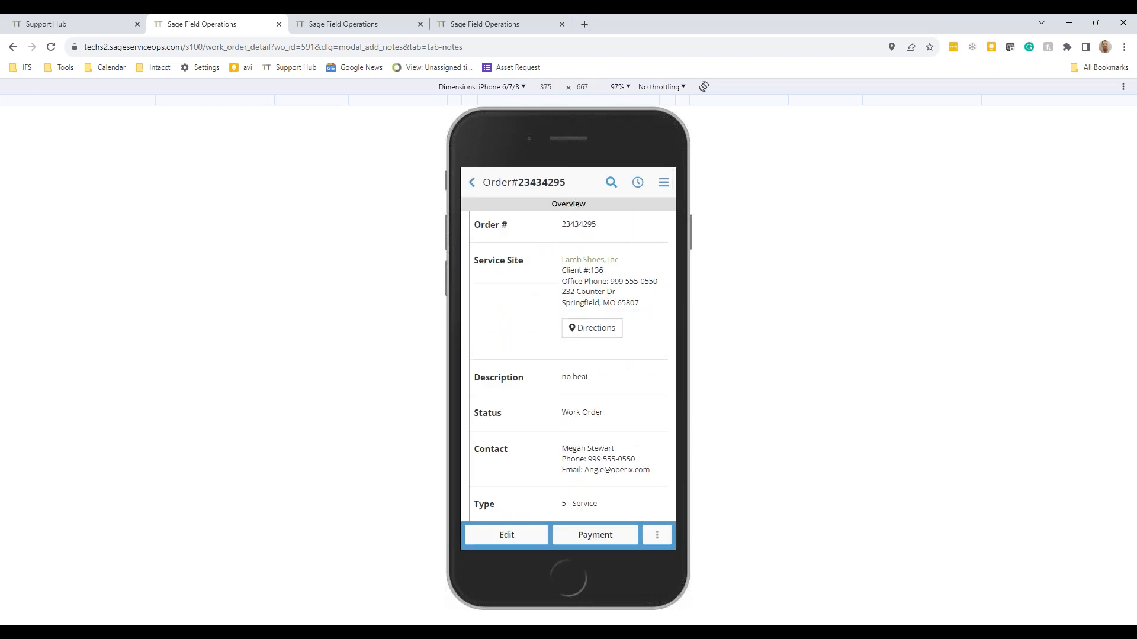
{"action": "scroll", "coordinate": [569, 366], "scroll_direction": "down", "scroll_amount": 1}
{"action": "scroll", "coordinate": [569, 366], "scroll_direction": "up", "scroll_amount": 2}
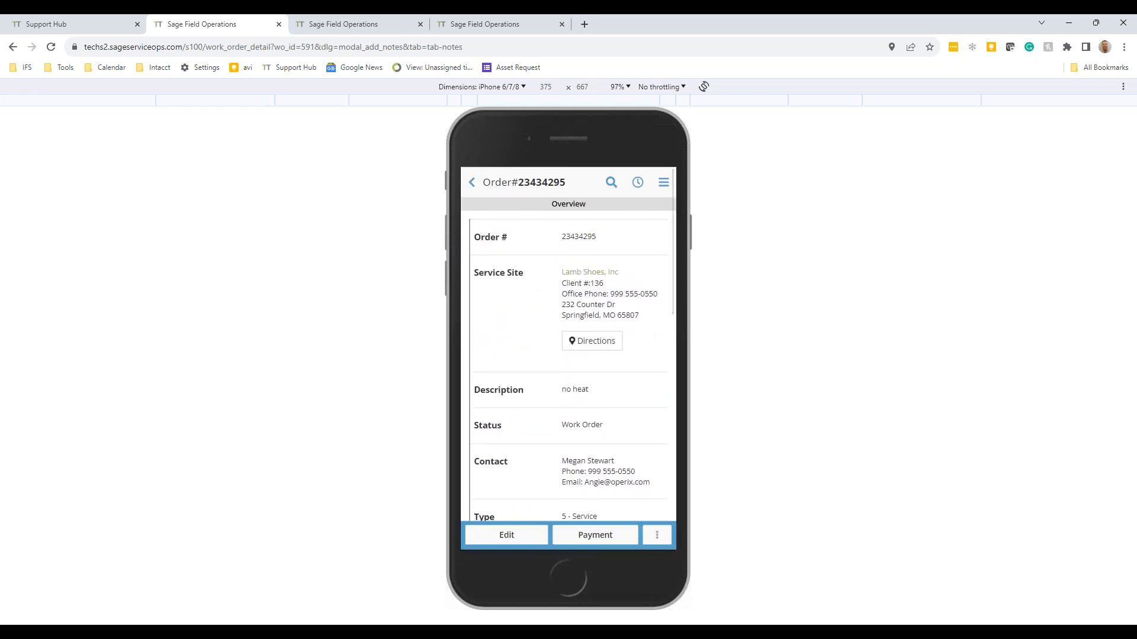
{"action": "left_click", "coordinate": [657, 536]}
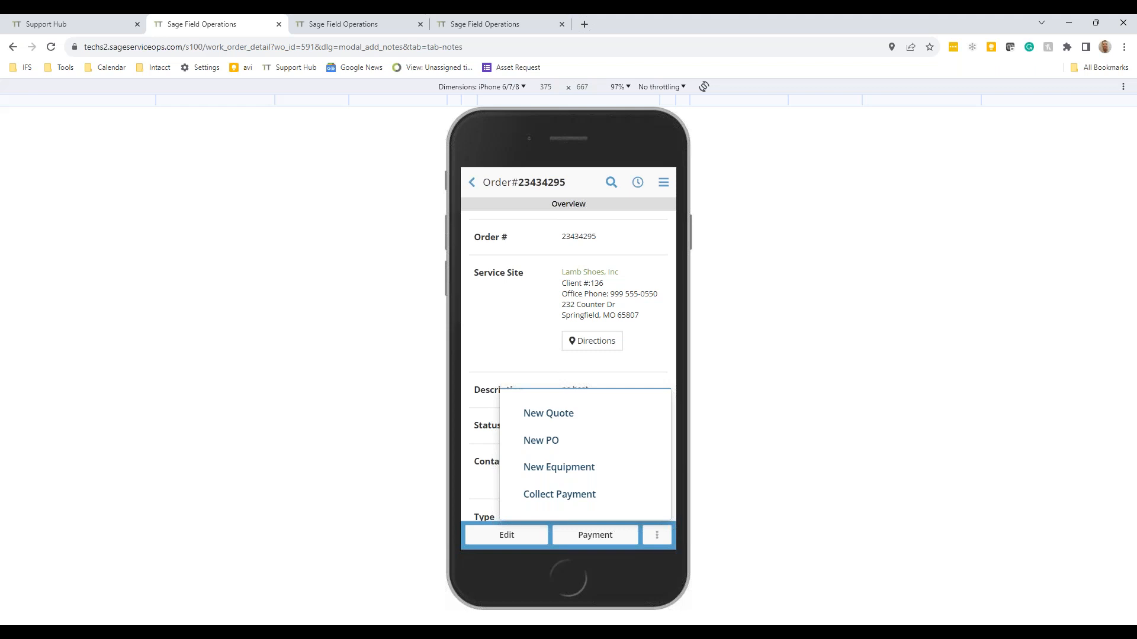
{"action": "left_click", "coordinate": [559, 468]}
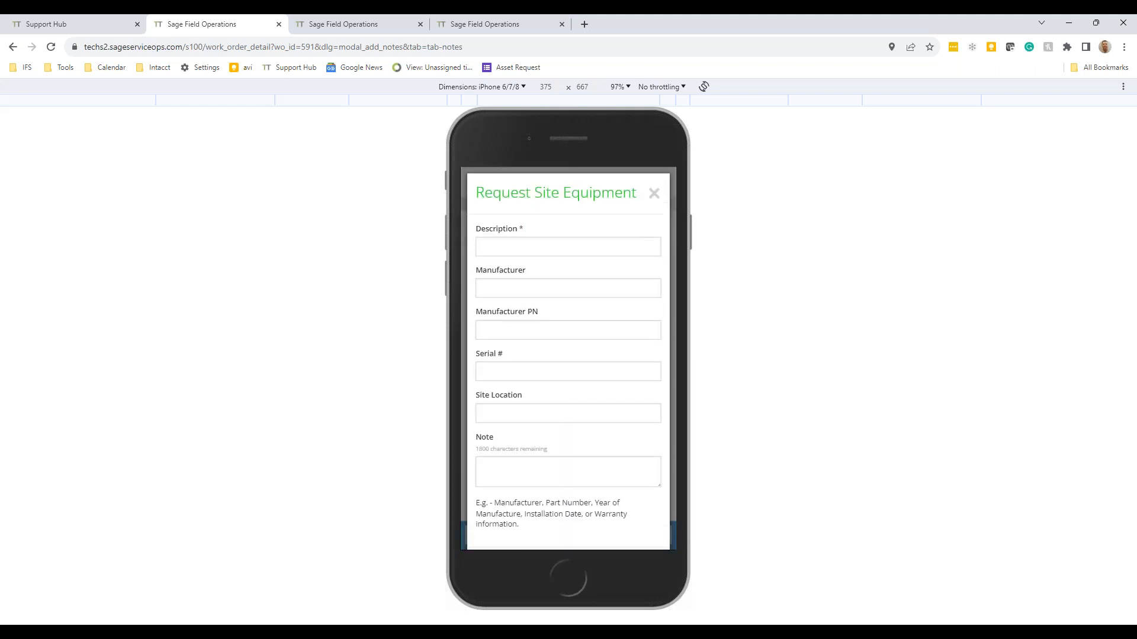
{"action": "scroll", "coordinate": [579, 345], "scroll_direction": "down", "scroll_amount": 2}
{"action": "scroll", "coordinate": [578, 345], "scroll_direction": "up", "scroll_amount": 1}
{"action": "left_click", "coordinate": [654, 194]}
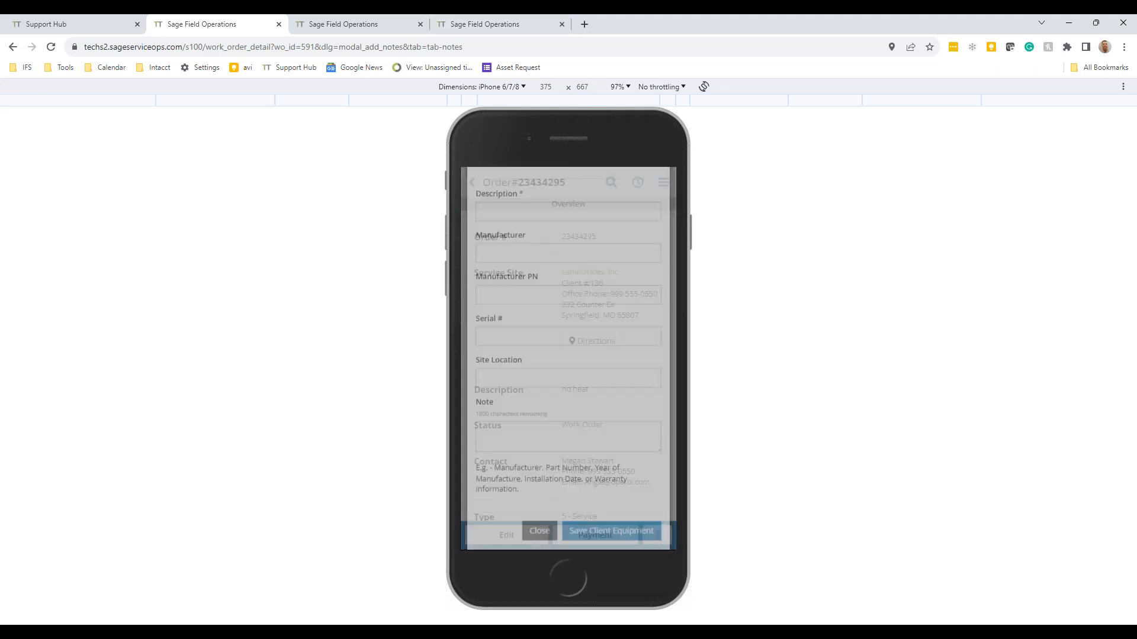
Step: Switch the page back to desktop view and look at the work order's overview actions and notes section
{"action": "key", "text": "ctrl+shift+m"}
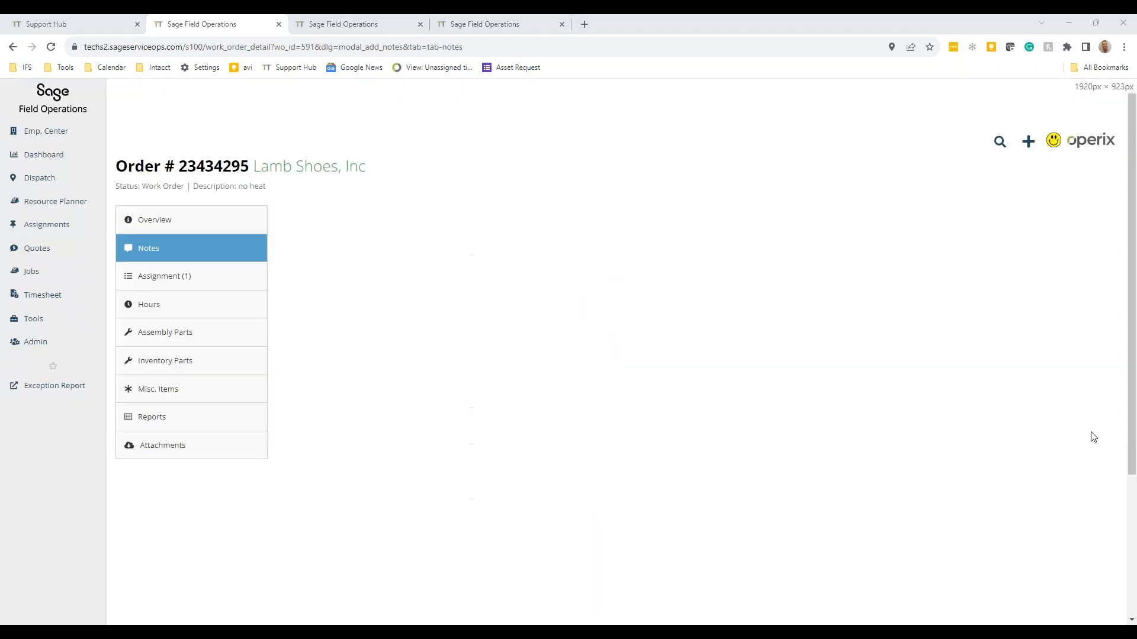
{"action": "left_click", "coordinate": [154, 222]}
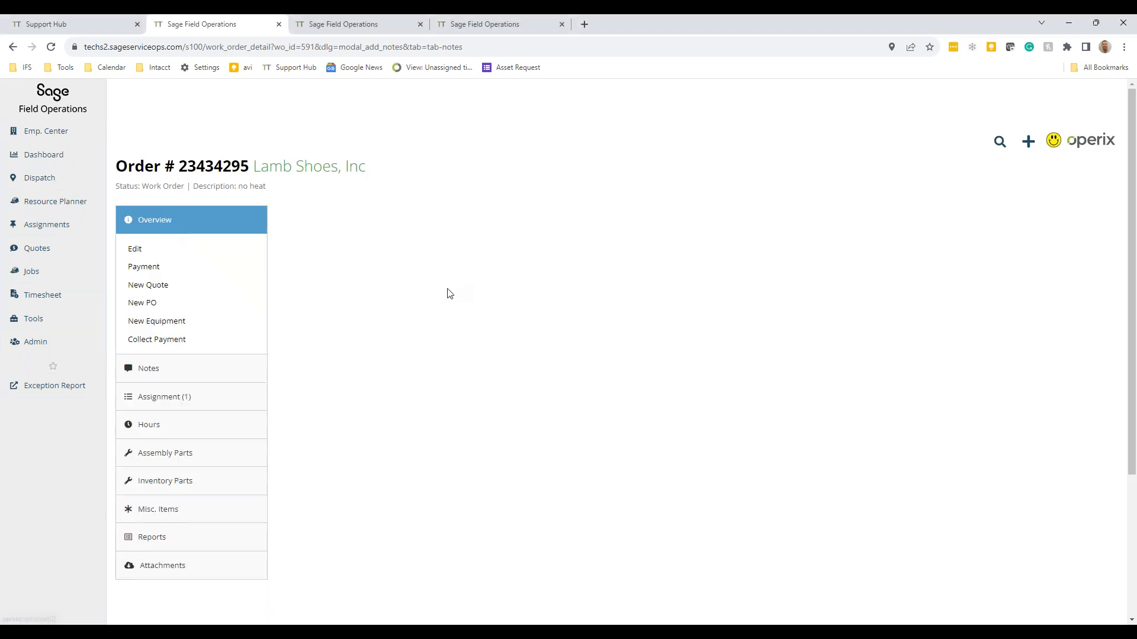
{"action": "left_click", "coordinate": [152, 377]}
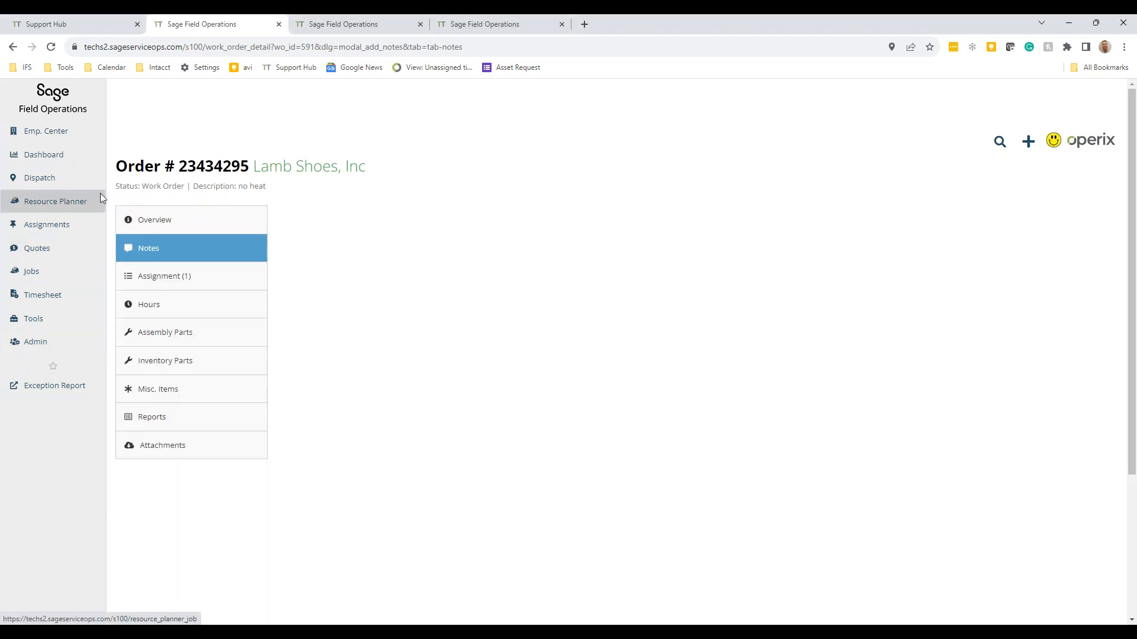
Step: From the weekly Assignments list, open the no-heat Lamb Shoes, Inc assignment, finish travel and start the assignment without adding the travel to payroll
{"action": "left_click", "coordinate": [12, 50]}
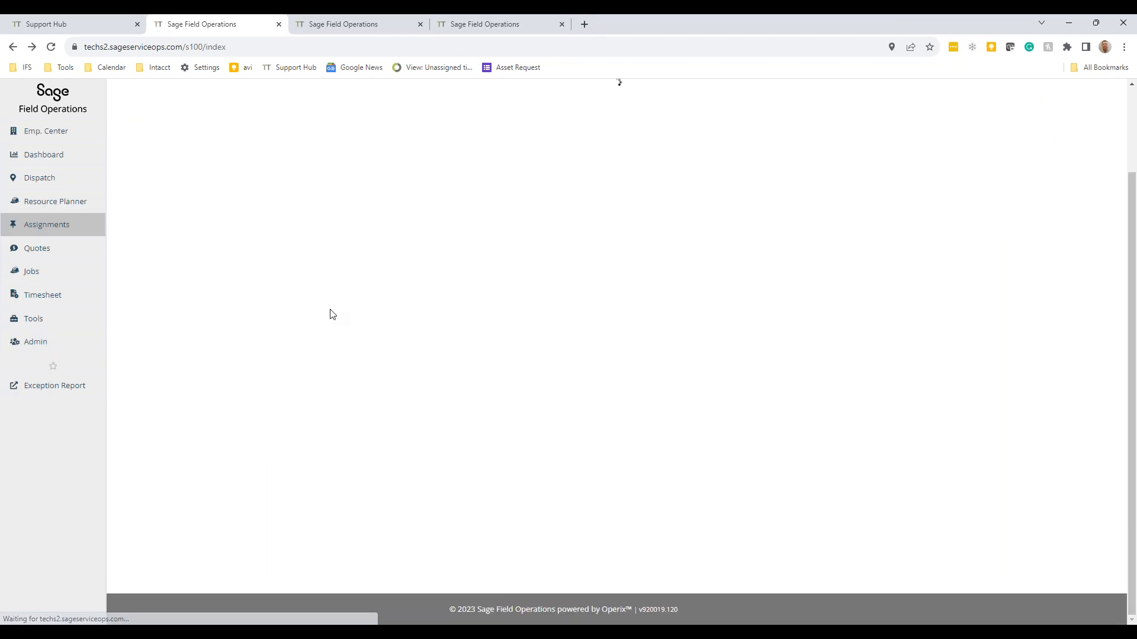
{"action": "scroll", "coordinate": [358, 320], "scroll_direction": "down", "scroll_amount": 2}
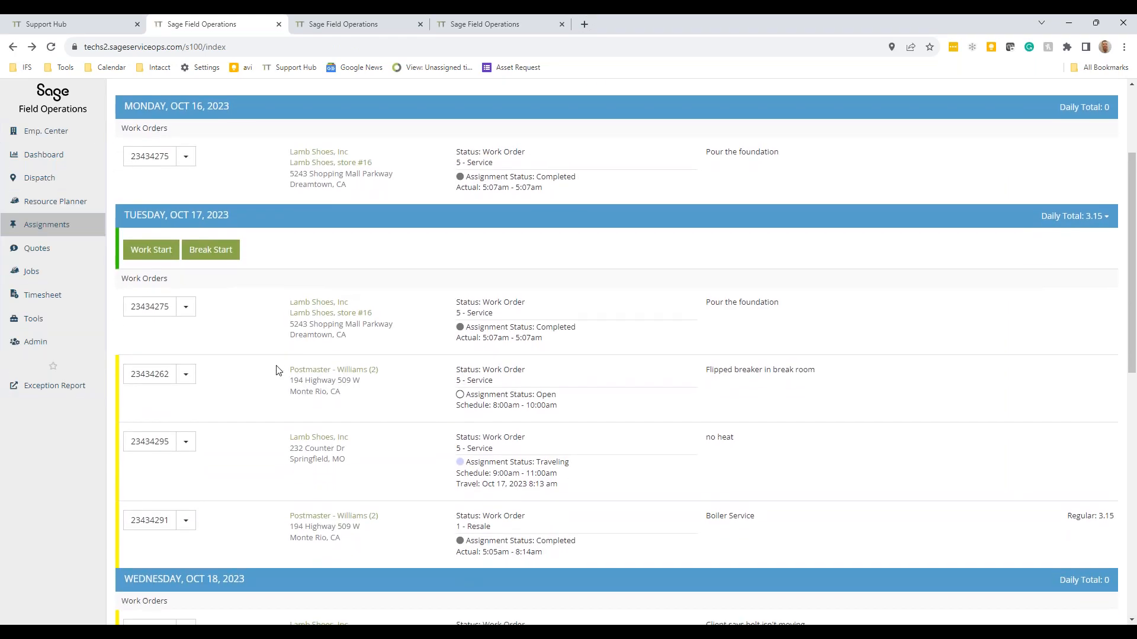
{"action": "left_click", "coordinate": [186, 444]}
{"action": "left_click", "coordinate": [212, 590]}
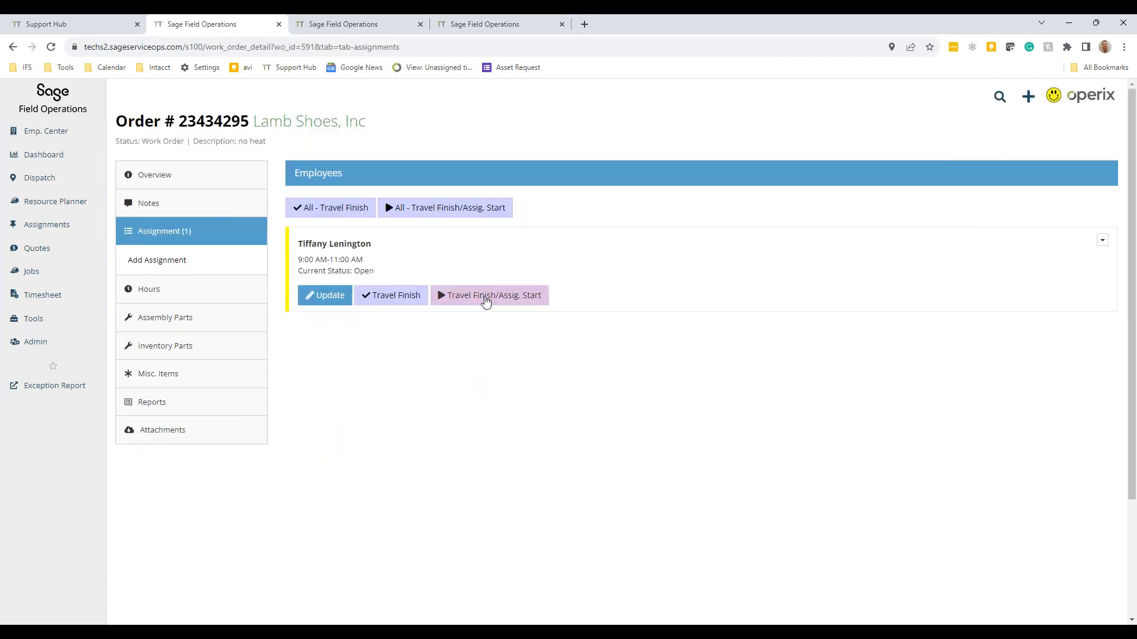
{"action": "left_click", "coordinate": [483, 298]}
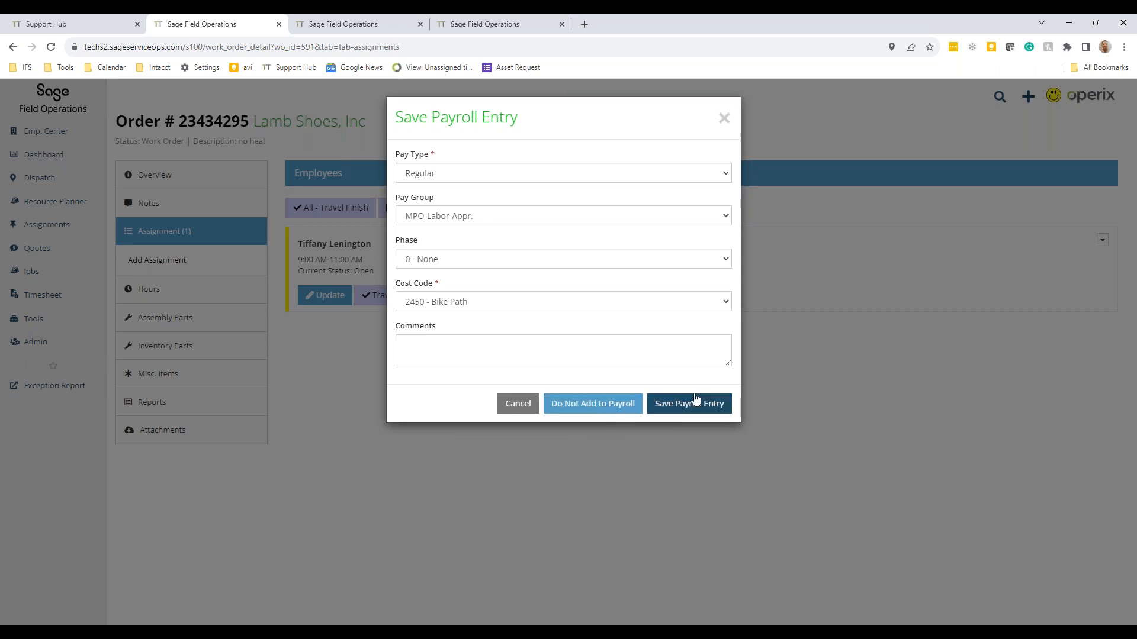
{"action": "left_click", "coordinate": [625, 410]}
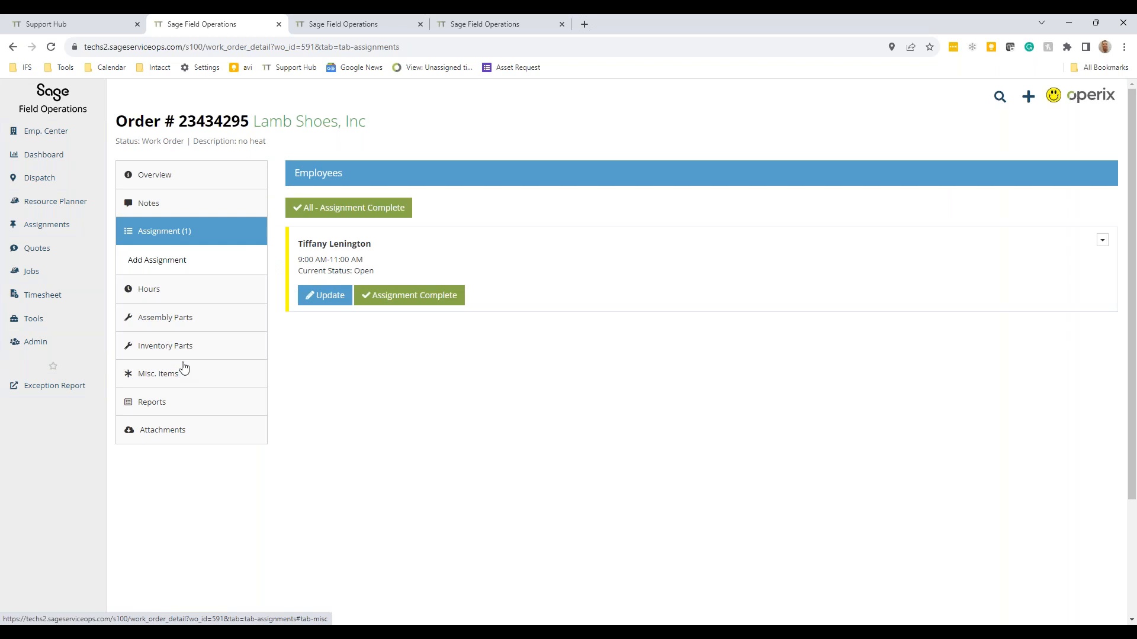
Step: Enter a new inventory part on the work order: Unskilled Labor-Concrete (PN 125) with quantity 2
{"action": "left_click", "coordinate": [166, 347]}
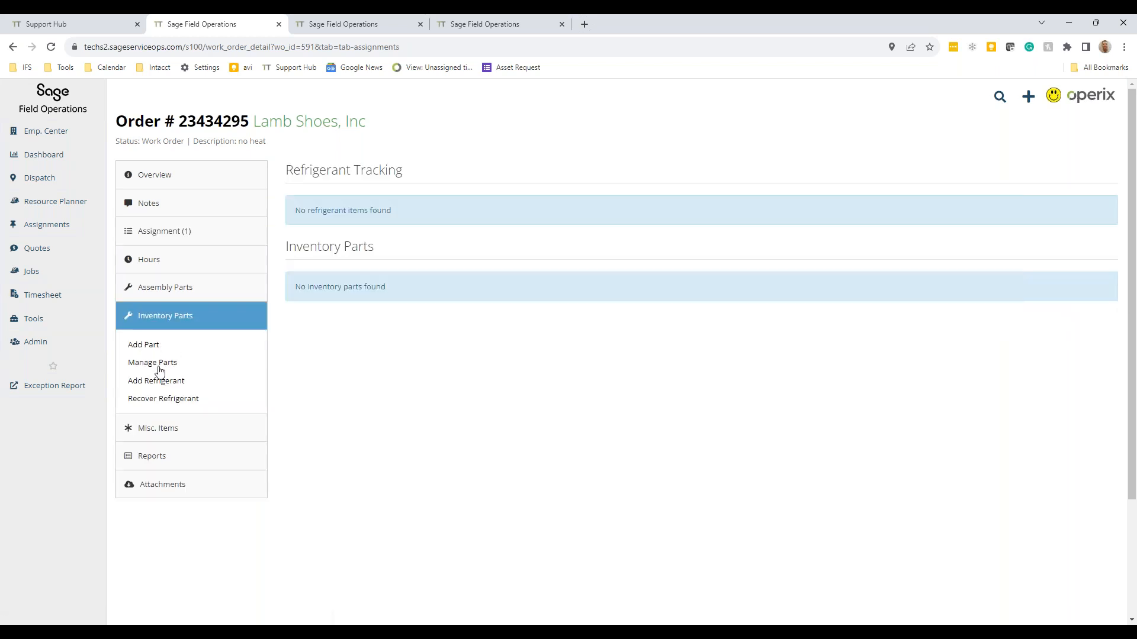
{"action": "left_click", "coordinate": [153, 347]}
{"action": "left_click", "coordinate": [445, 181]}
{"action": "type", "text": "re"}
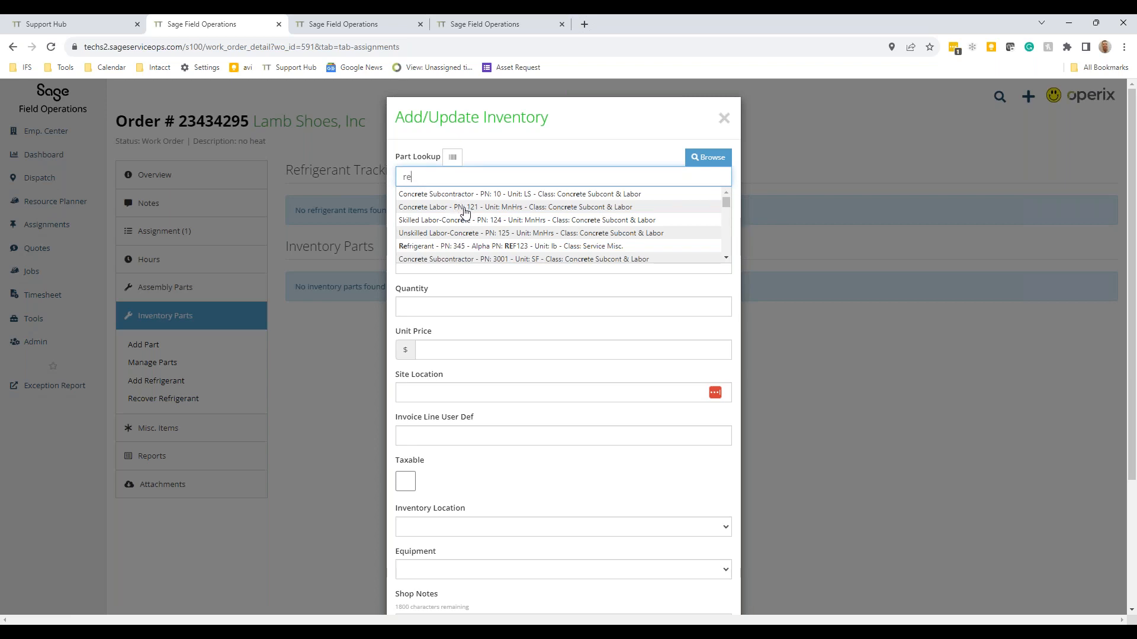
{"action": "left_click", "coordinate": [466, 234]}
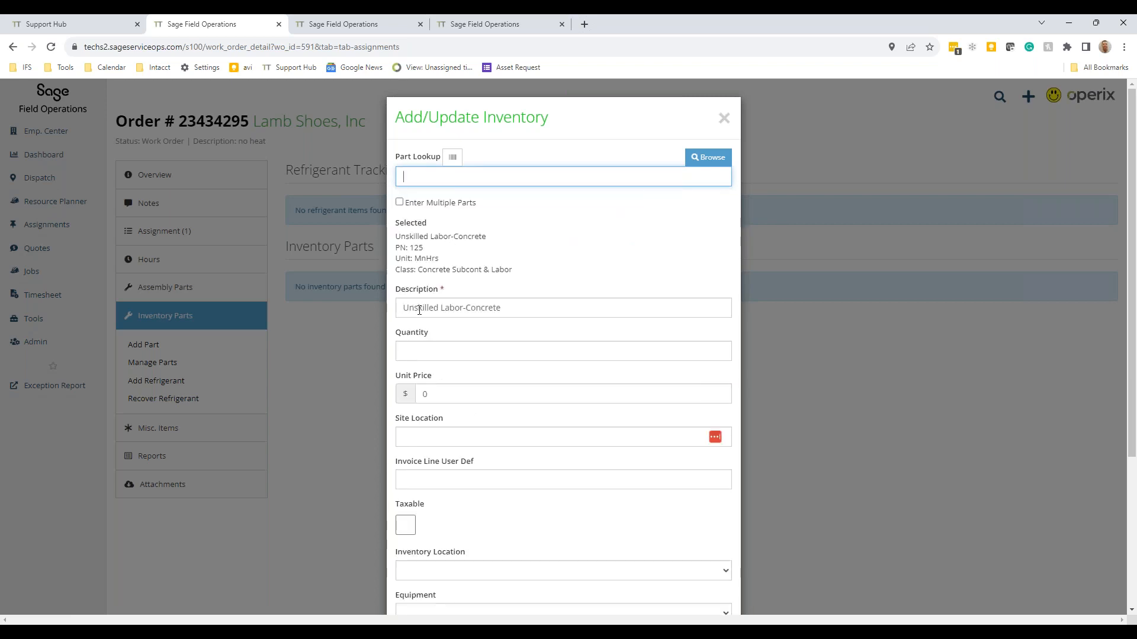
{"action": "scroll", "coordinate": [448, 336], "scroll_direction": "down", "scroll_amount": 1}
{"action": "left_click", "coordinate": [447, 291]}
{"action": "type", "text": "2"}
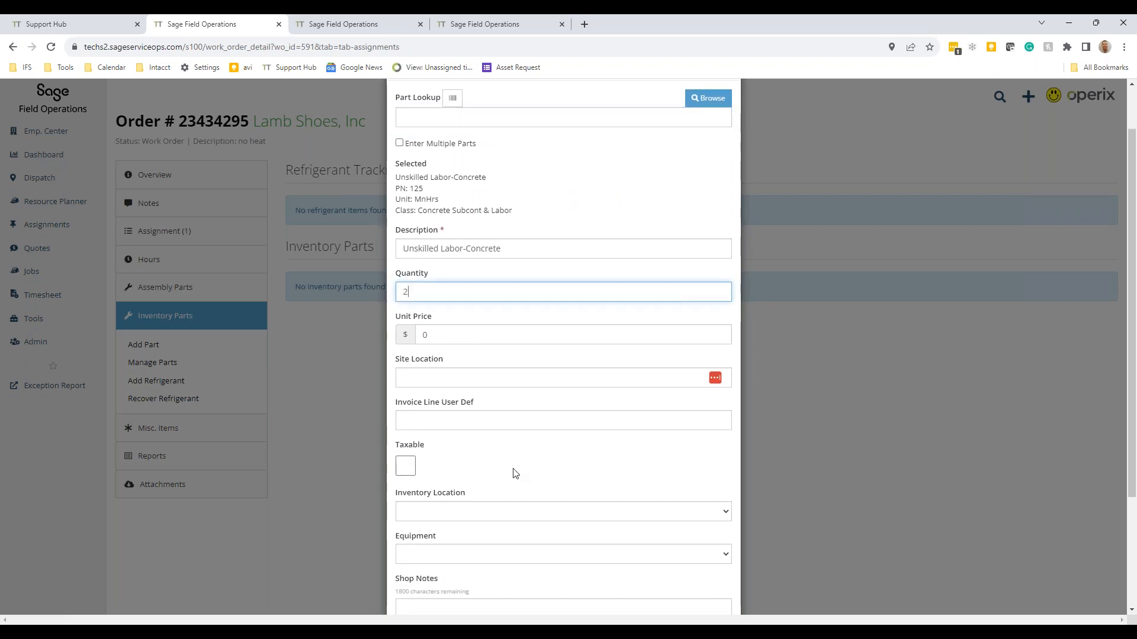
Step: Review the part's inventory location and equipment choices, leave both blank, and save the inventory entry
{"action": "scroll", "coordinate": [504, 445], "scroll_direction": "down", "scroll_amount": 1}
{"action": "left_click", "coordinate": [609, 460]}
{"action": "left_click", "coordinate": [495, 501]}
{"action": "left_click", "coordinate": [441, 455]}
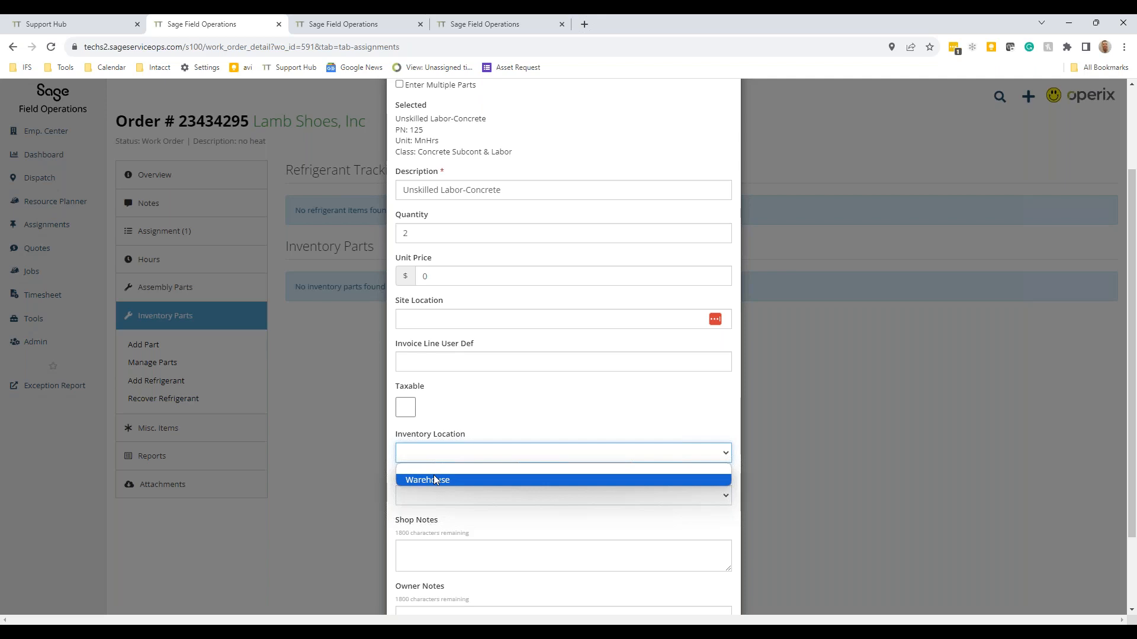
{"action": "scroll", "coordinate": [521, 414], "scroll_direction": "down", "scroll_amount": 2}
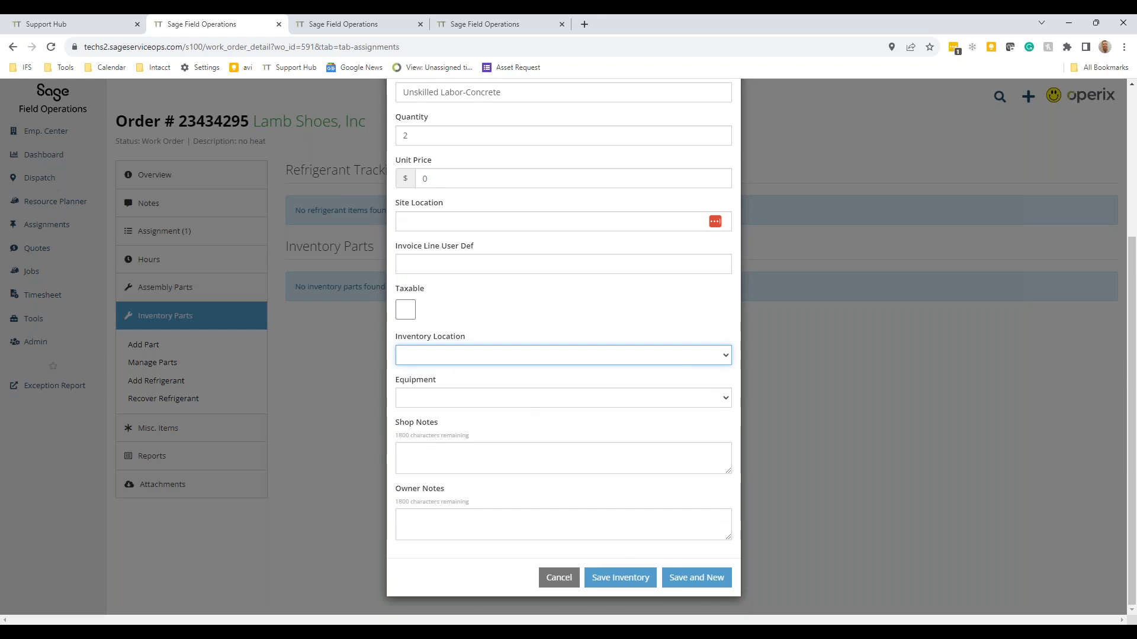
{"action": "scroll", "coordinate": [523, 320], "scroll_direction": "up", "scroll_amount": 3}
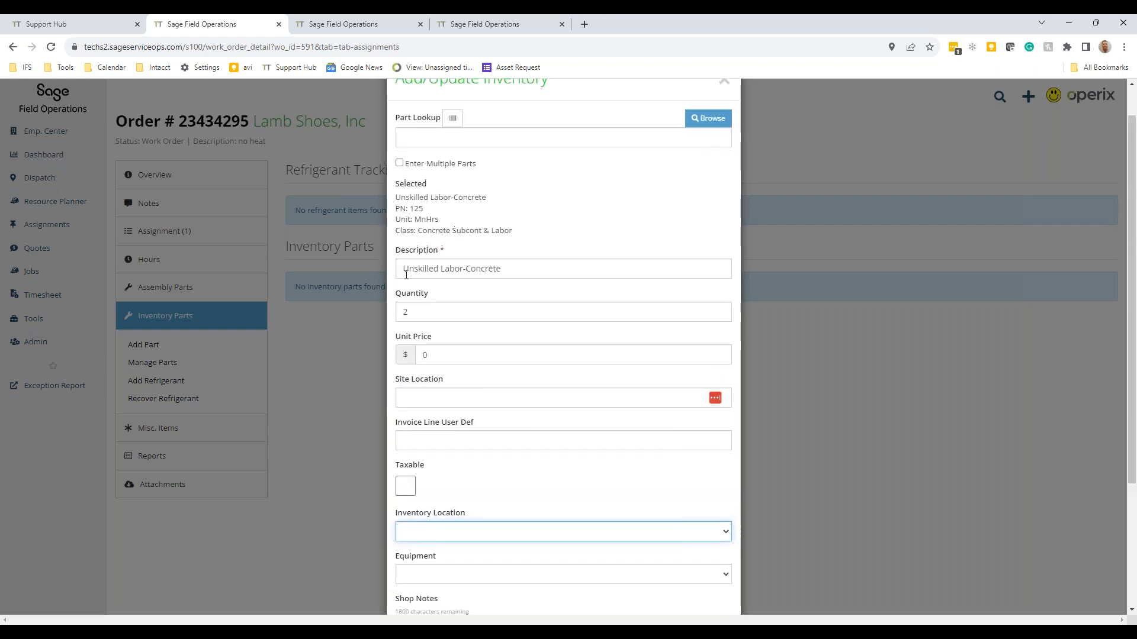
{"action": "scroll", "coordinate": [431, 315], "scroll_direction": "down", "scroll_amount": 3}
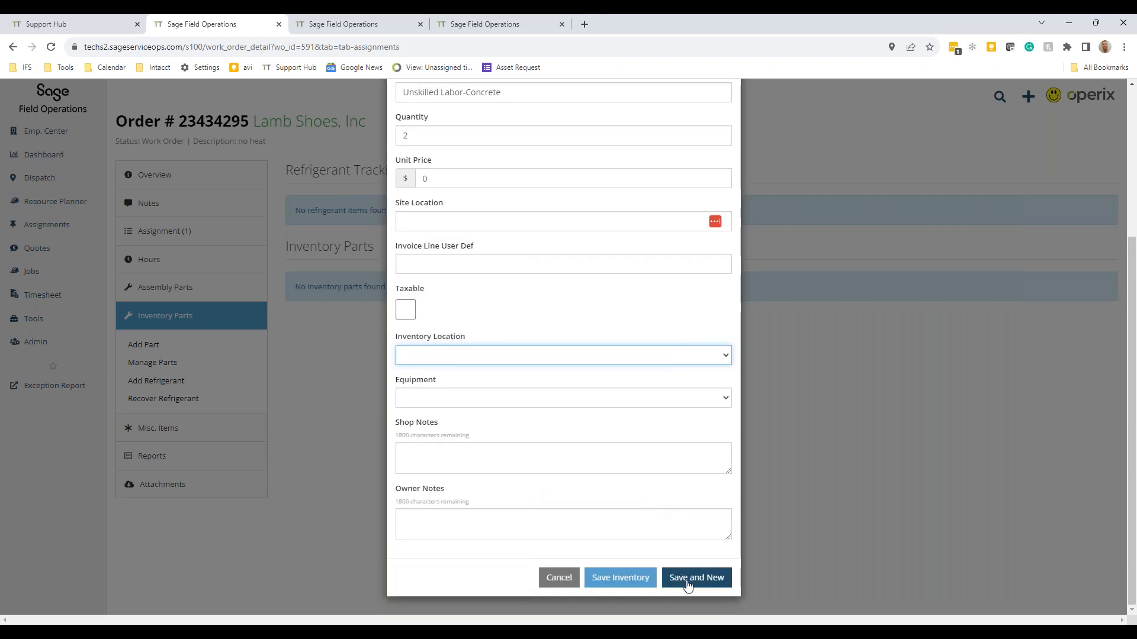
{"action": "left_click", "coordinate": [620, 578]}
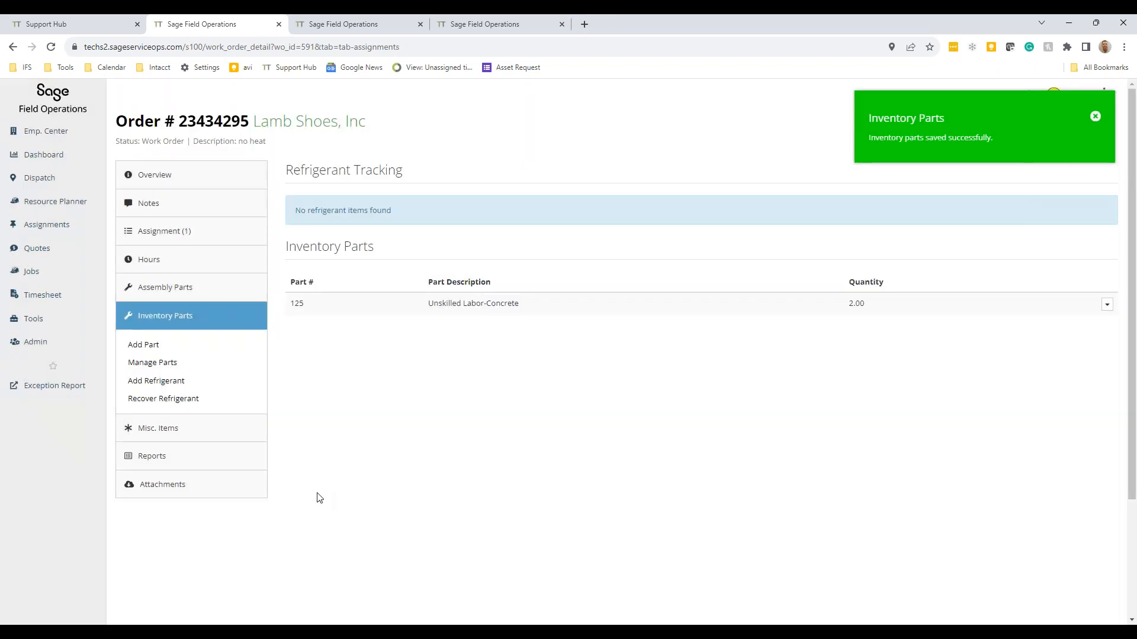
Step: View the blank miscellaneous item form for the work order and close it without saving
{"action": "left_click", "coordinate": [139, 426]}
{"action": "left_click", "coordinate": [145, 373]}
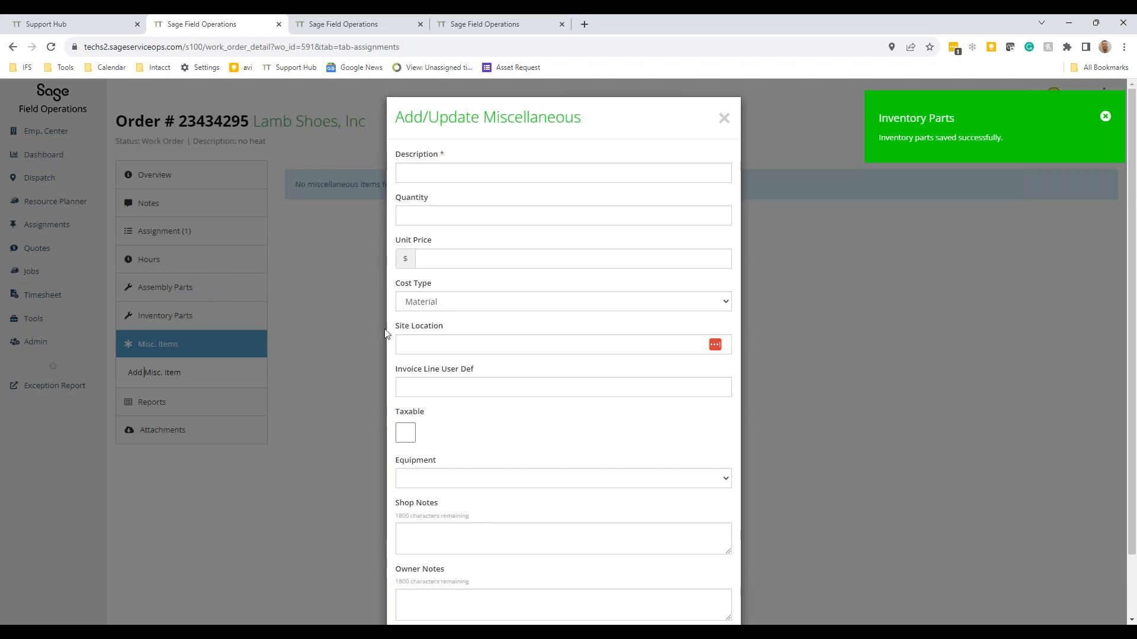
{"action": "left_click", "coordinate": [723, 118]}
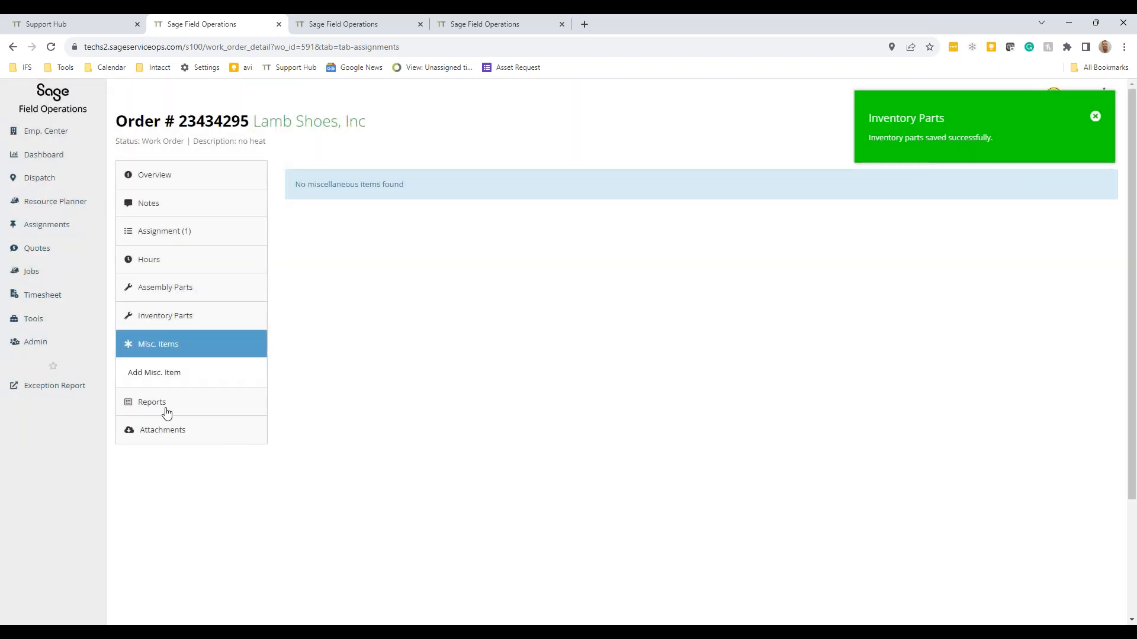
Step: Add the picture IMG_7181 (3) to the work order's attachments with the title "after" and the Image category
{"action": "left_click", "coordinate": [166, 430]}
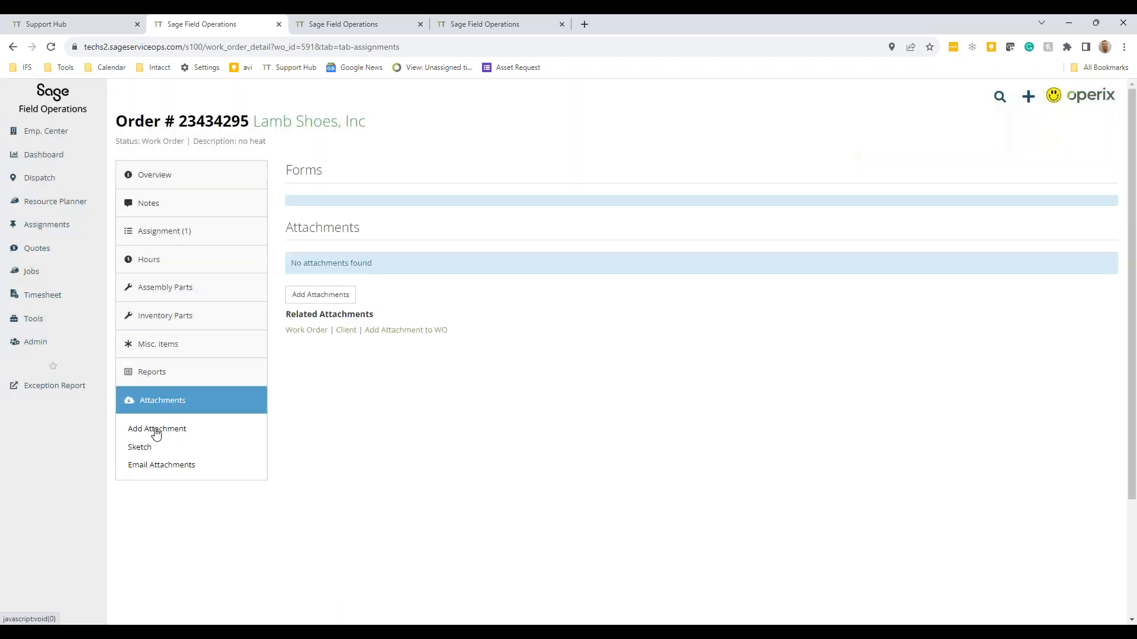
{"action": "left_click", "coordinate": [156, 433]}
{"action": "left_click", "coordinate": [325, 203]}
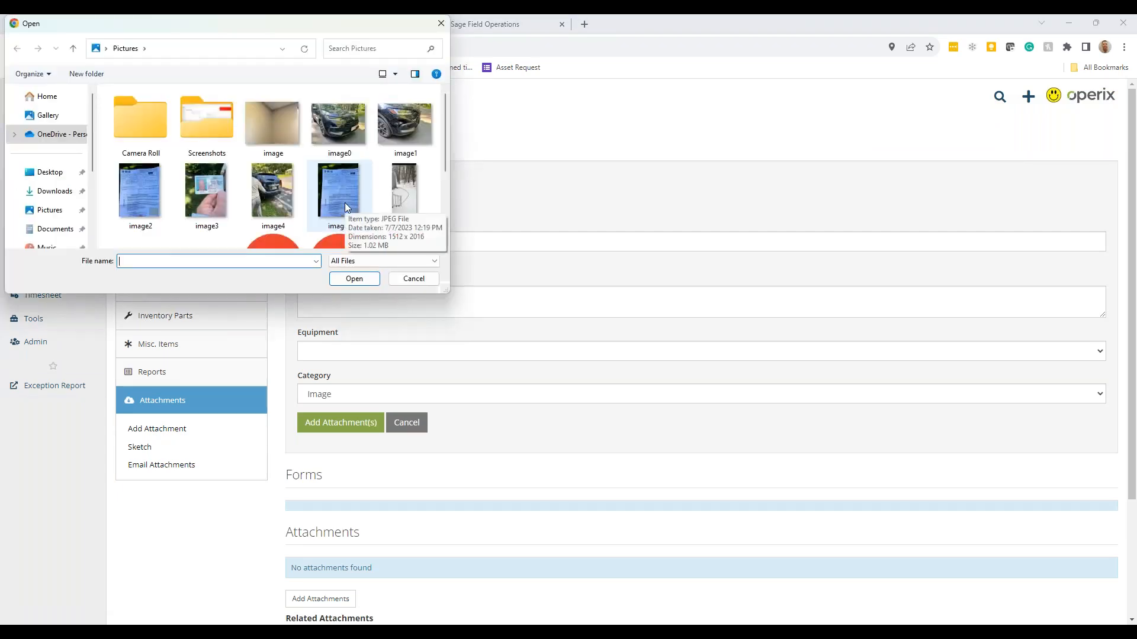
{"action": "scroll", "coordinate": [335, 202], "scroll_direction": "down", "scroll_amount": 5}
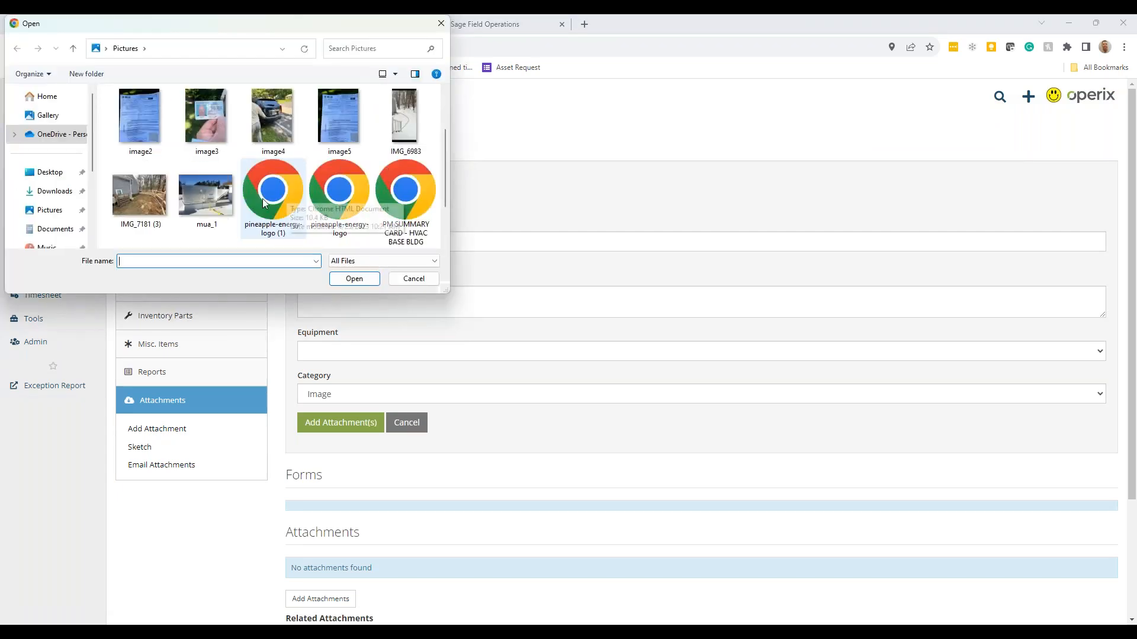
{"action": "left_click", "coordinate": [144, 111]}
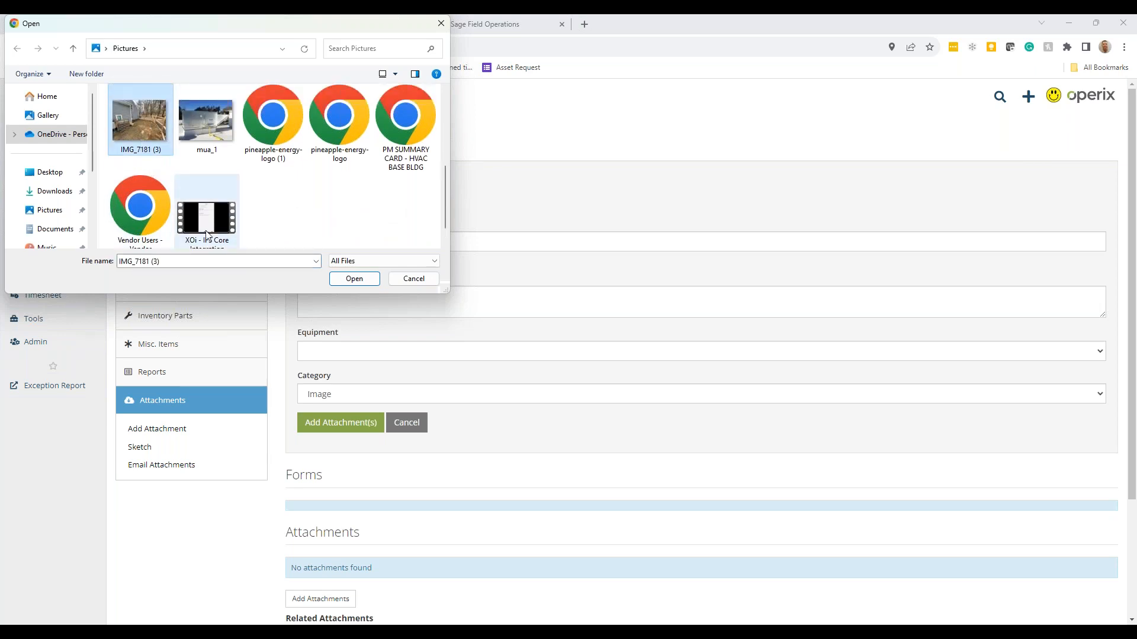
{"action": "left_click", "coordinate": [355, 279]}
{"action": "left_click", "coordinate": [354, 238]}
{"action": "type", "text": "after"}
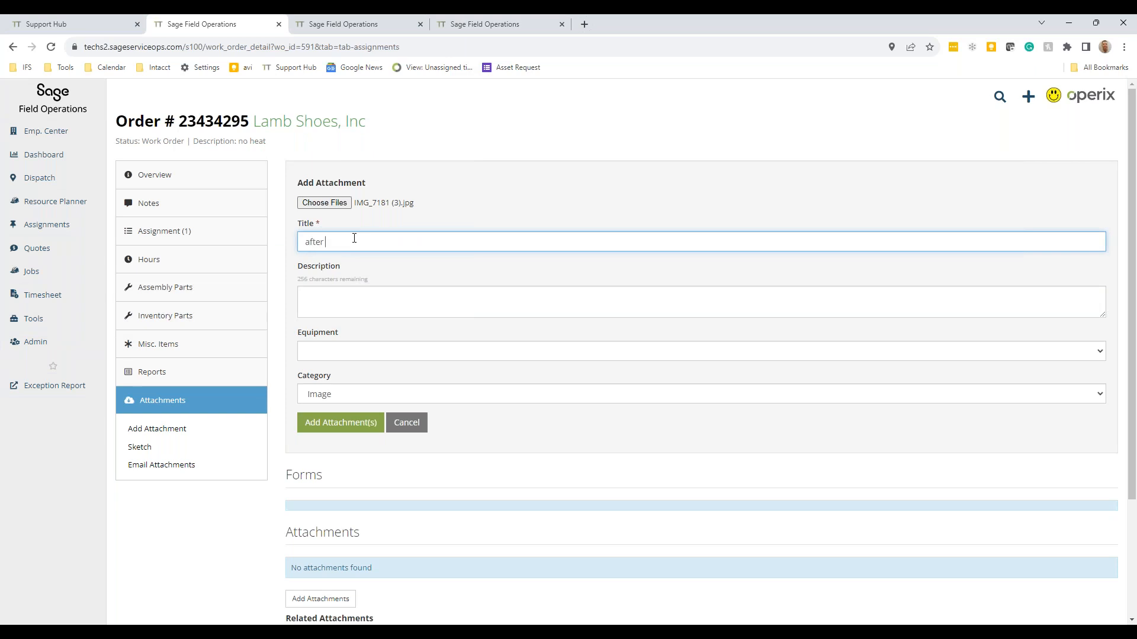
{"action": "left_click", "coordinate": [324, 424]}
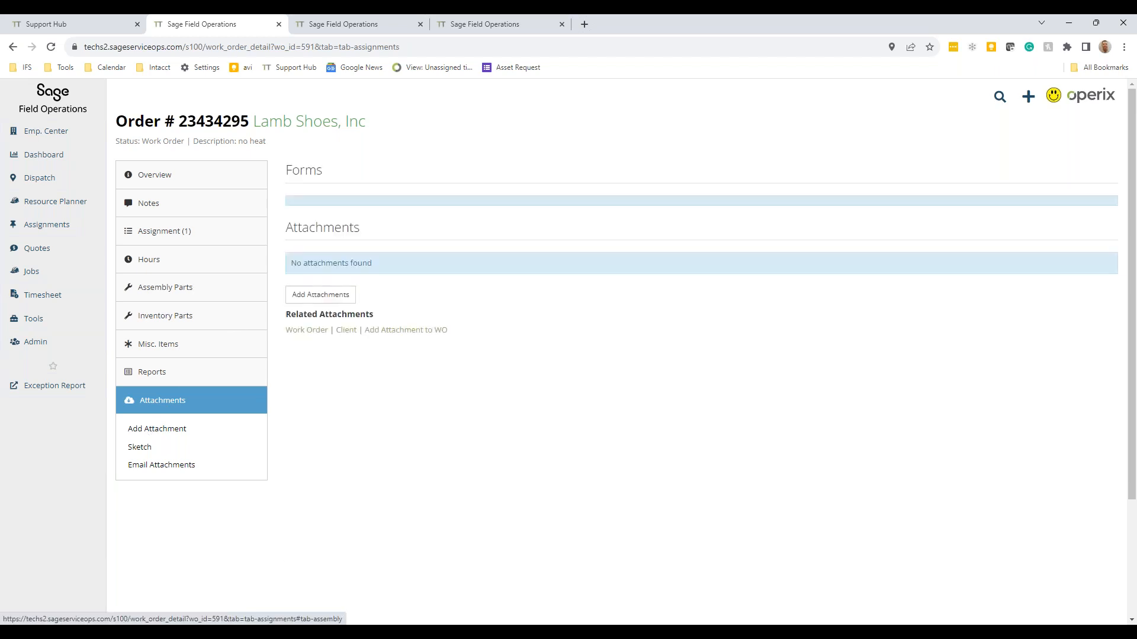
Step: Add the picture IMG_6983 as another work order attachment titled "before" and check the attachments list
{"action": "left_click", "coordinate": [331, 203]}
{"action": "left_click", "coordinate": [407, 190]}
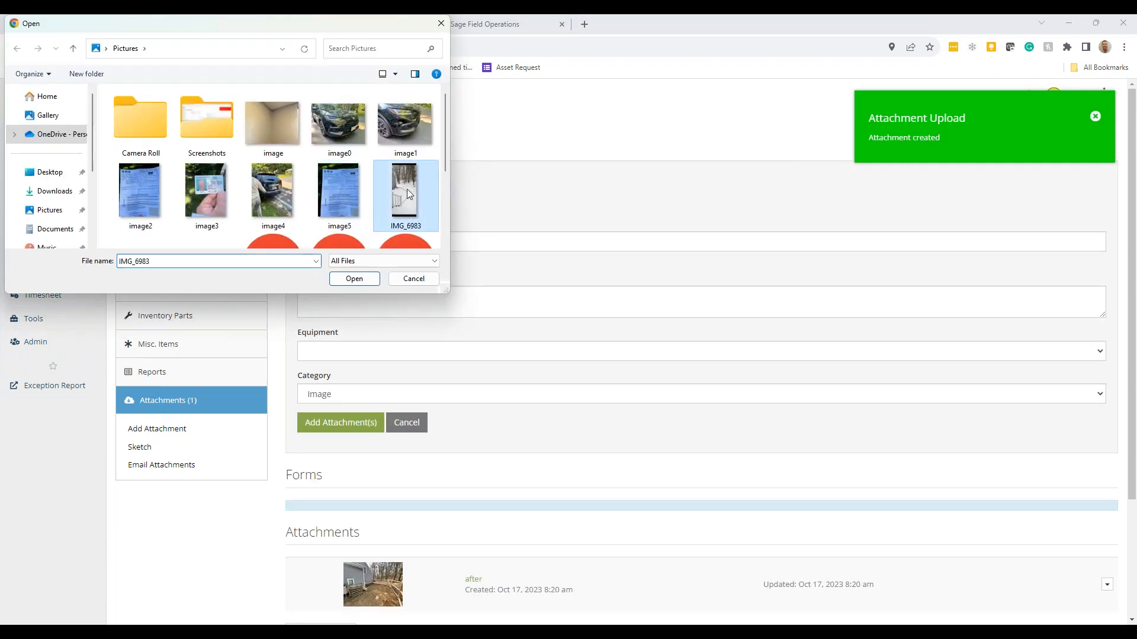
{"action": "left_click", "coordinate": [354, 279]}
{"action": "left_click", "coordinate": [366, 241]}
{"action": "type", "text": "before"}
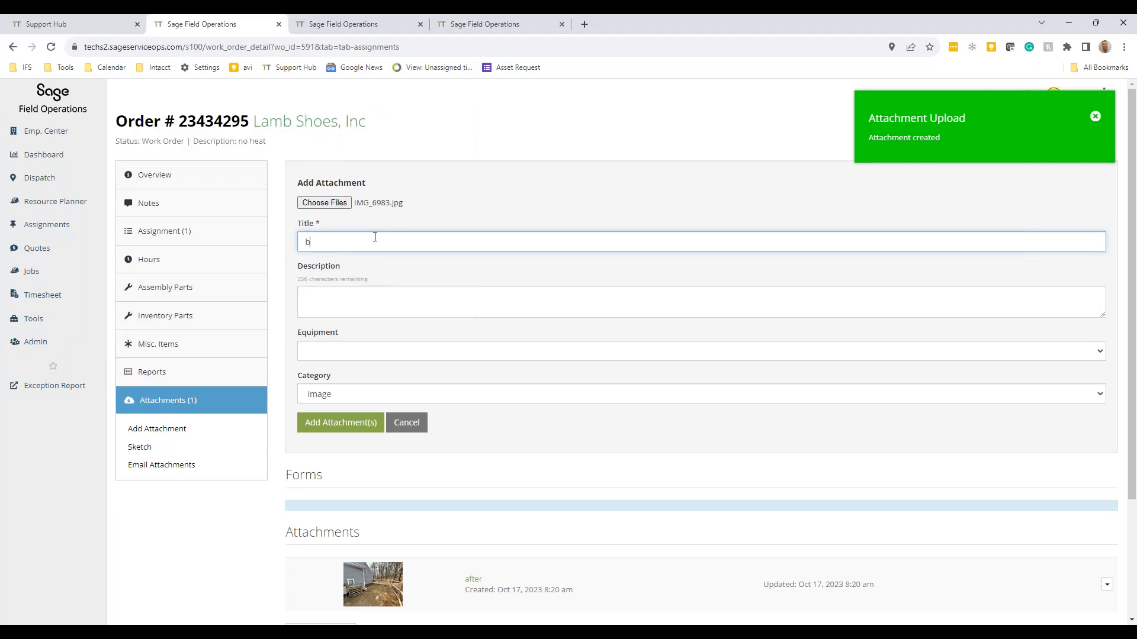
{"action": "left_click", "coordinate": [357, 423]}
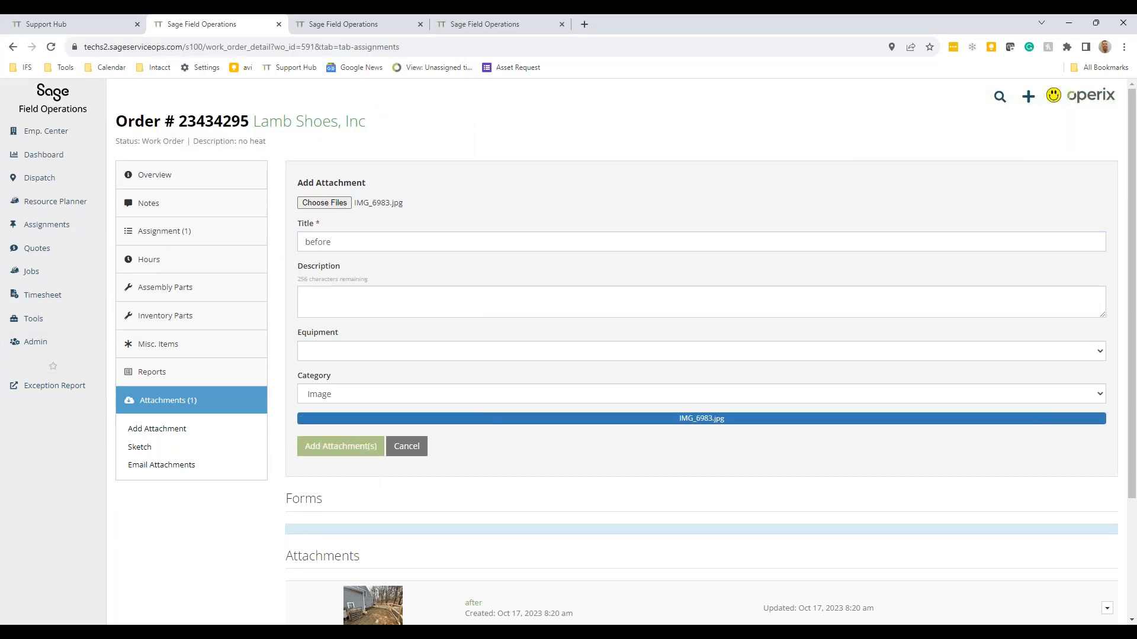
{"action": "scroll", "coordinate": [500, 449], "scroll_direction": "down", "scroll_amount": 4}
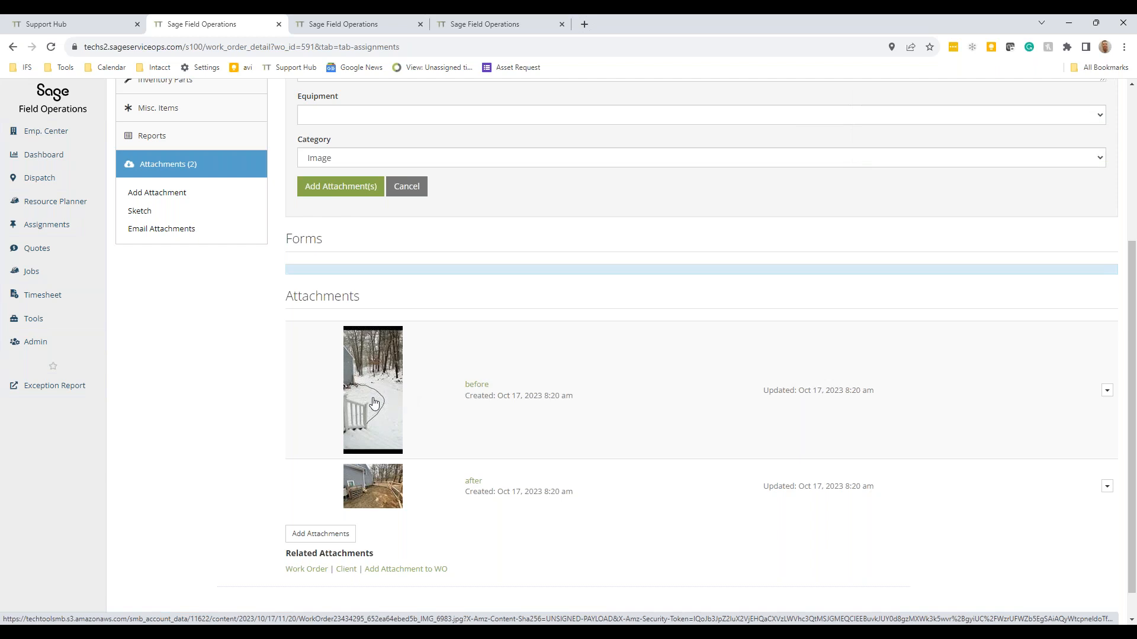
Step: View the work order's service report with both the before and after images included, and review its image and parts sections
{"action": "scroll", "coordinate": [373, 403], "scroll_direction": "up", "scroll_amount": 1}
{"action": "scroll", "coordinate": [374, 403], "scroll_direction": "up", "scroll_amount": 2}
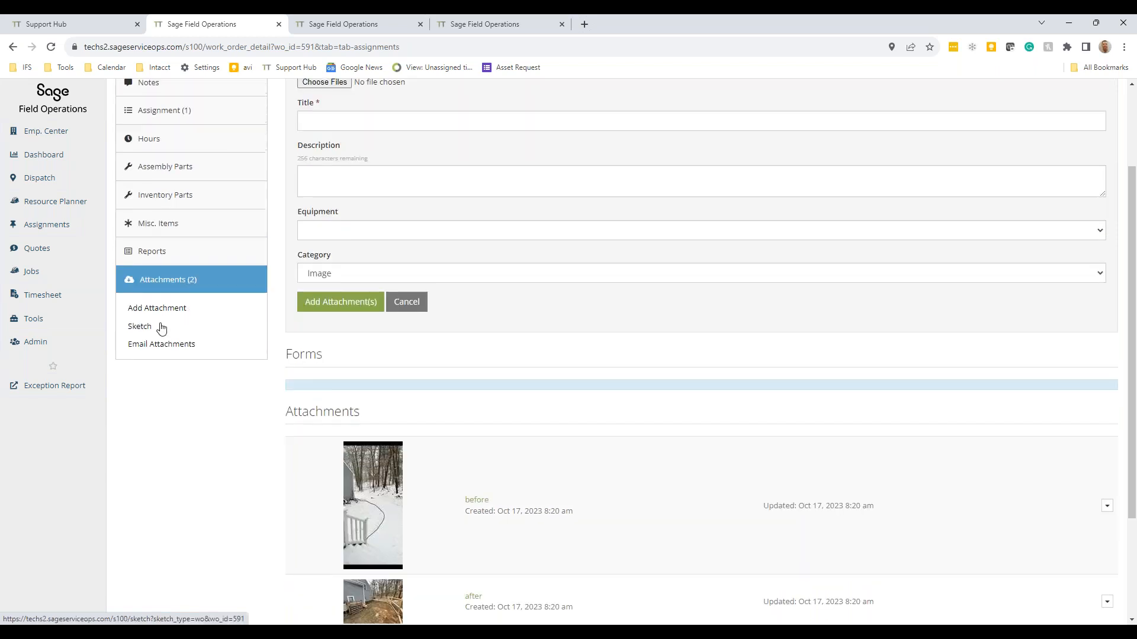
{"action": "left_click", "coordinate": [151, 258]}
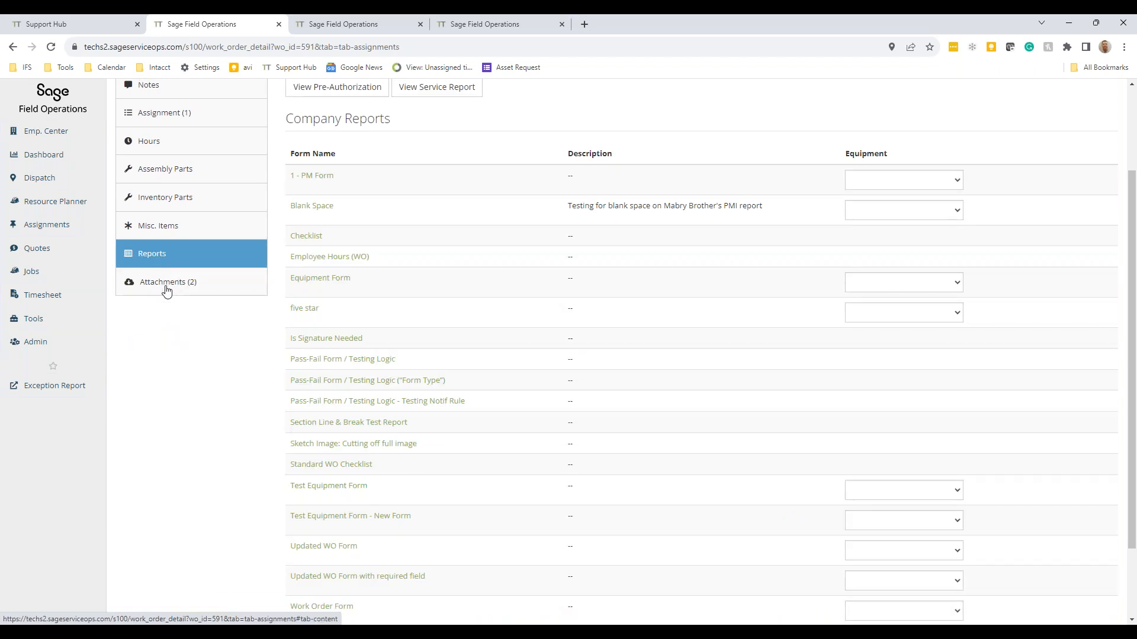
{"action": "scroll", "coordinate": [180, 365], "scroll_direction": "up", "scroll_amount": 2}
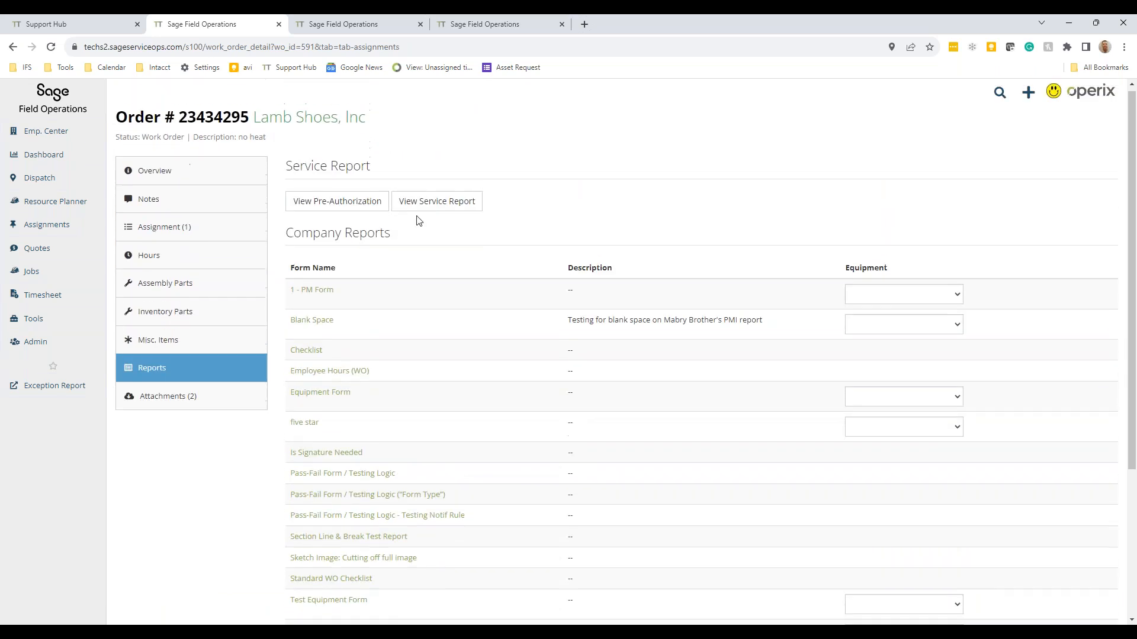
{"action": "left_click", "coordinate": [433, 207]}
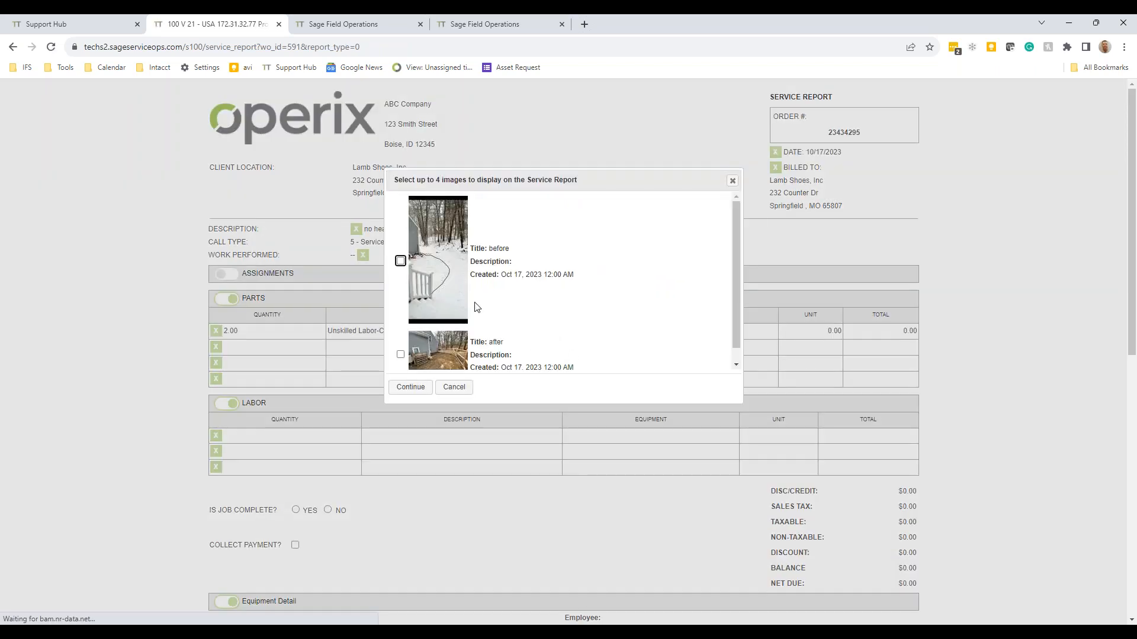
{"action": "left_click", "coordinate": [400, 261]}
{"action": "left_click", "coordinate": [399, 356]}
{"action": "left_click", "coordinate": [410, 387]}
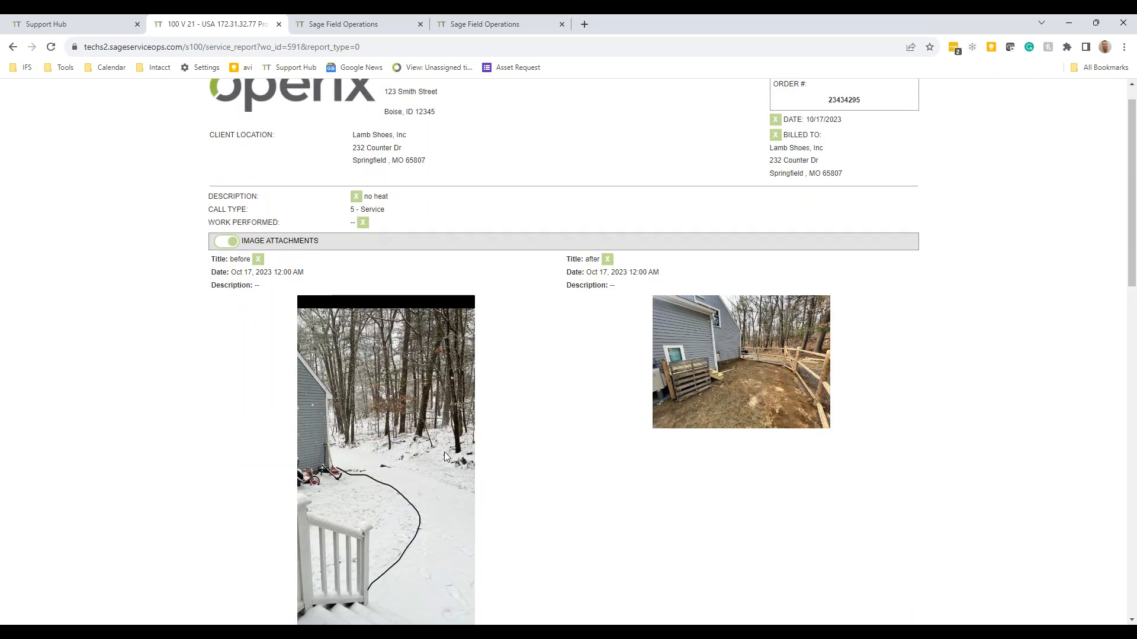
{"action": "scroll", "coordinate": [350, 393], "scroll_direction": "down", "scroll_amount": 3}
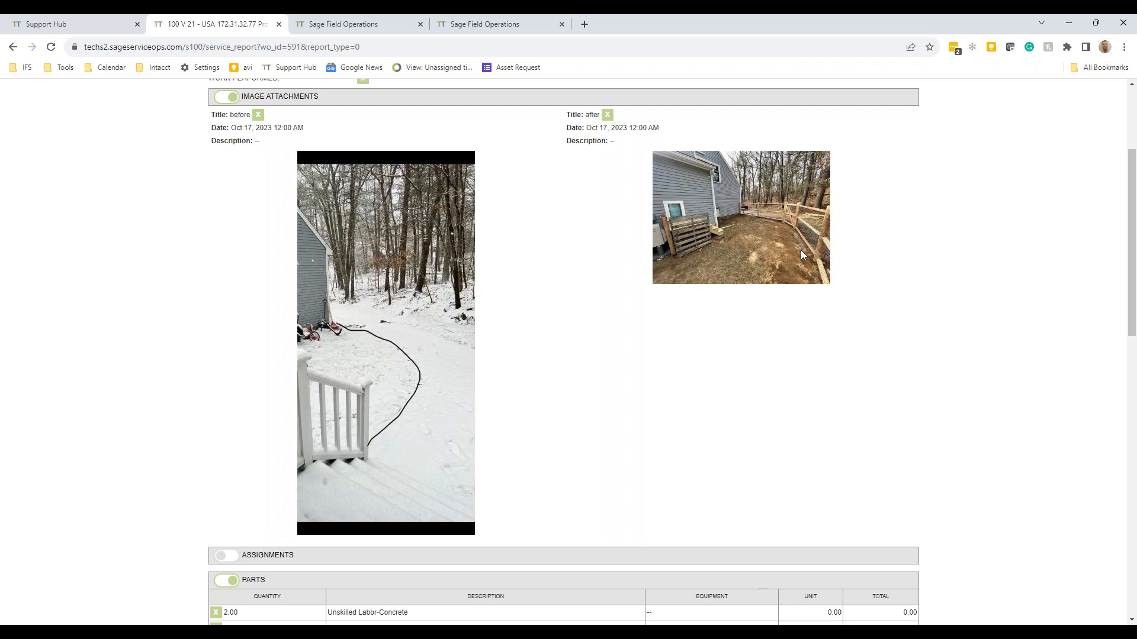
{"action": "scroll", "coordinate": [642, 368], "scroll_direction": "down", "scroll_amount": 4}
{"action": "scroll", "coordinate": [636, 361], "scroll_direction": "up", "scroll_amount": 1}
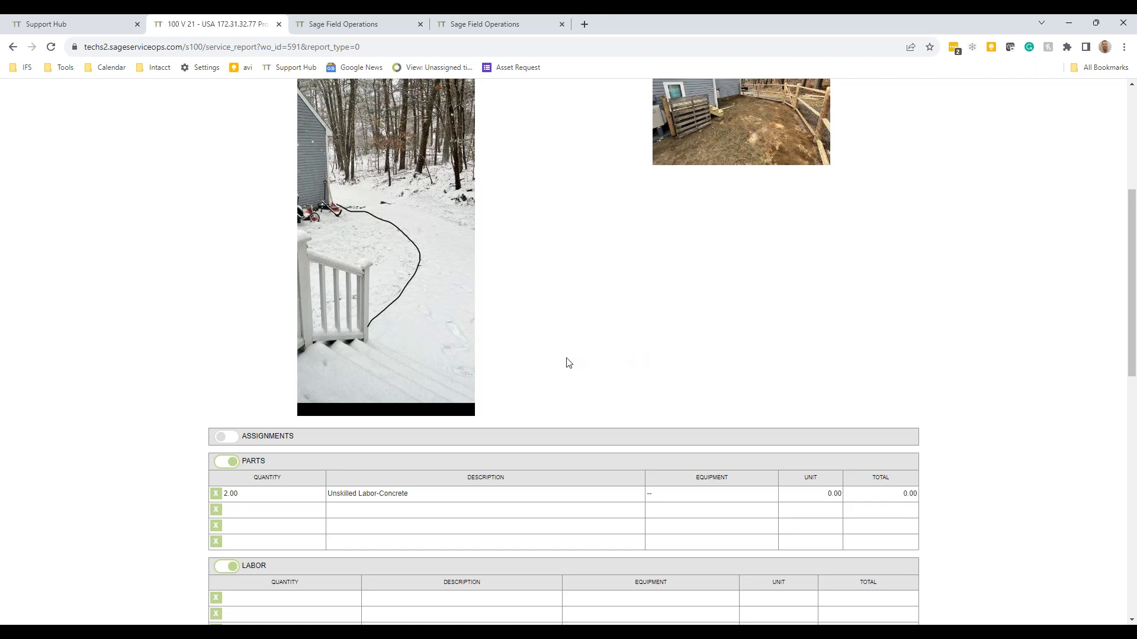
{"action": "scroll", "coordinate": [556, 333], "scroll_direction": "up", "scroll_amount": 5}
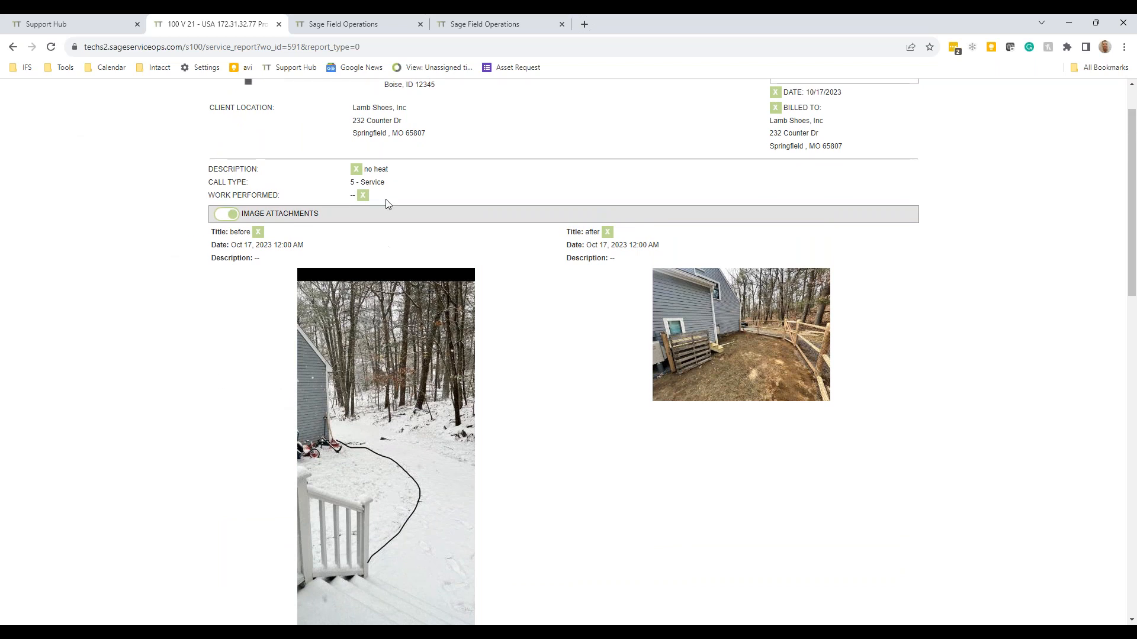
Step: Return to the work order's attachments and start a new sketch with the "after" picture as background image
{"action": "left_click", "coordinate": [13, 47]}
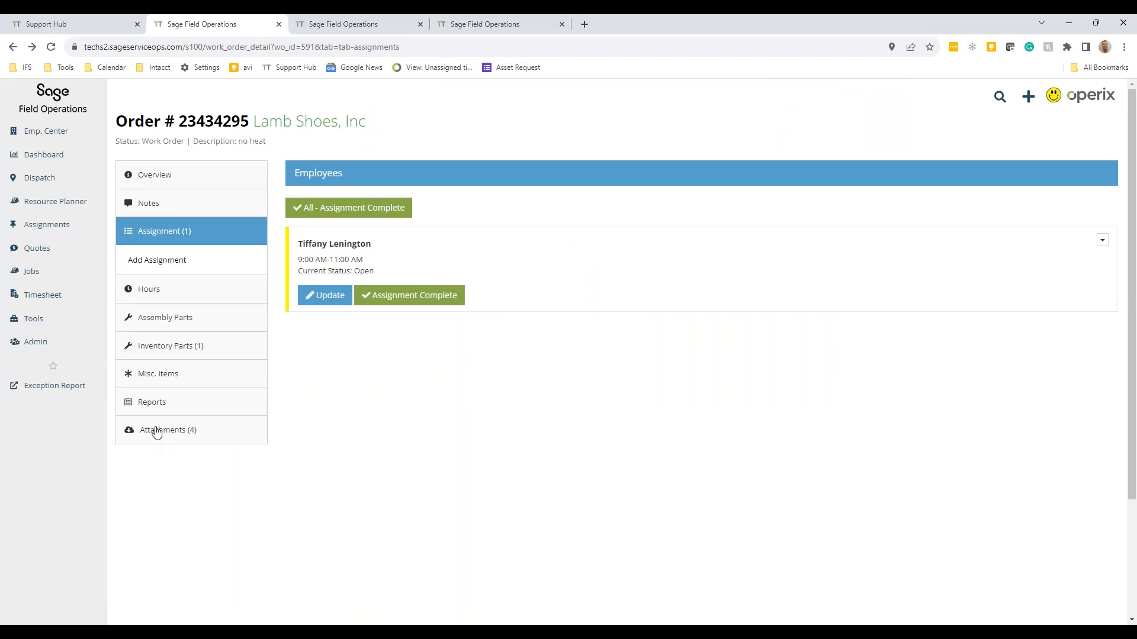
{"action": "left_click", "coordinate": [162, 433]}
{"action": "left_click", "coordinate": [141, 449]}
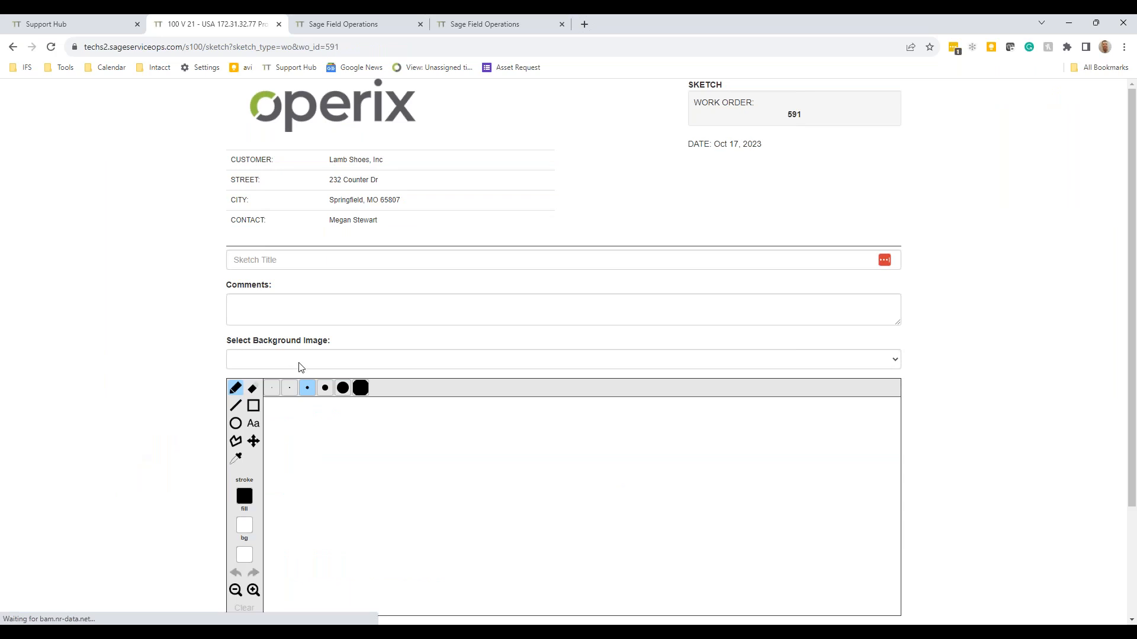
{"action": "left_click", "coordinate": [297, 361]}
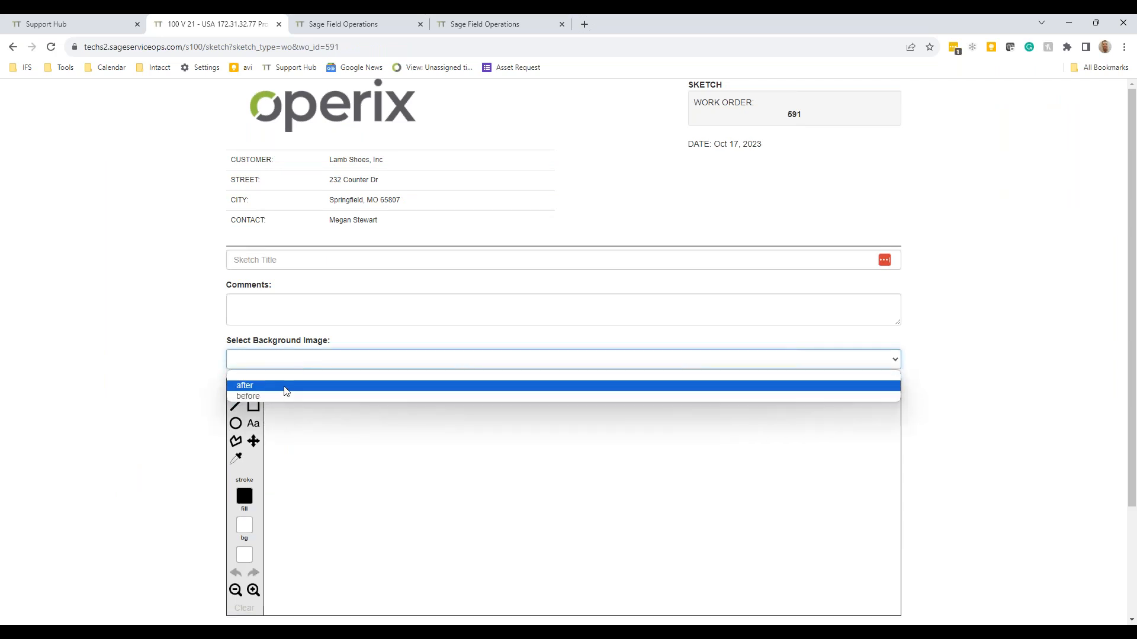
{"action": "left_click", "coordinate": [286, 385]}
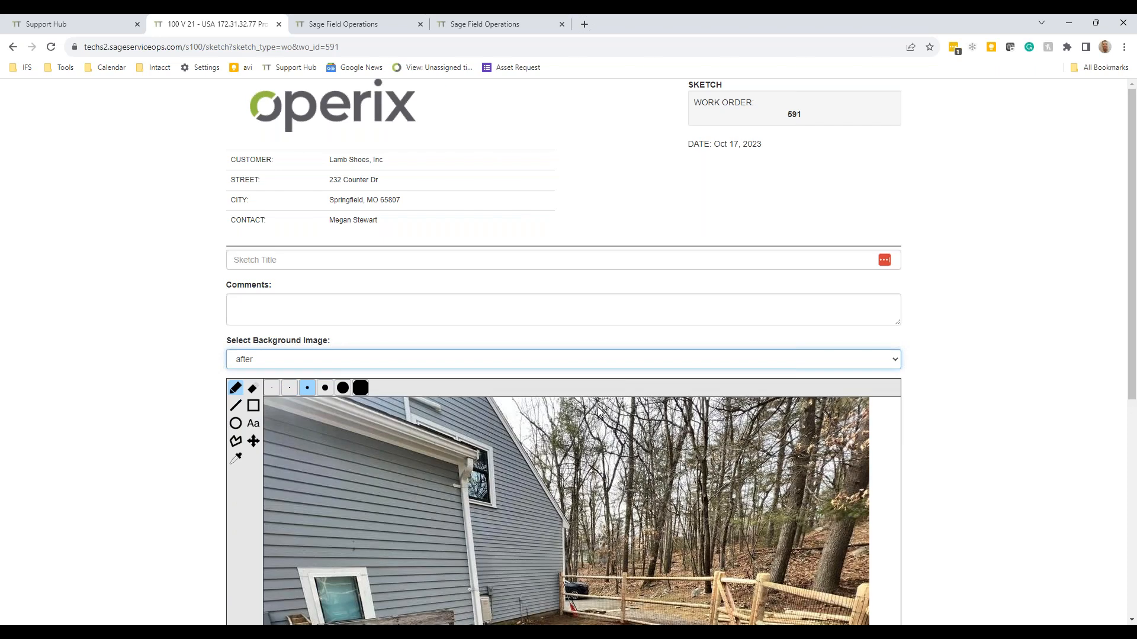
Step: Sketch a black circle around the house's lower window, an arrow pointing to it, and another arrow toward the trees
{"action": "scroll", "coordinate": [597, 409], "scroll_direction": "down", "scroll_amount": 5}
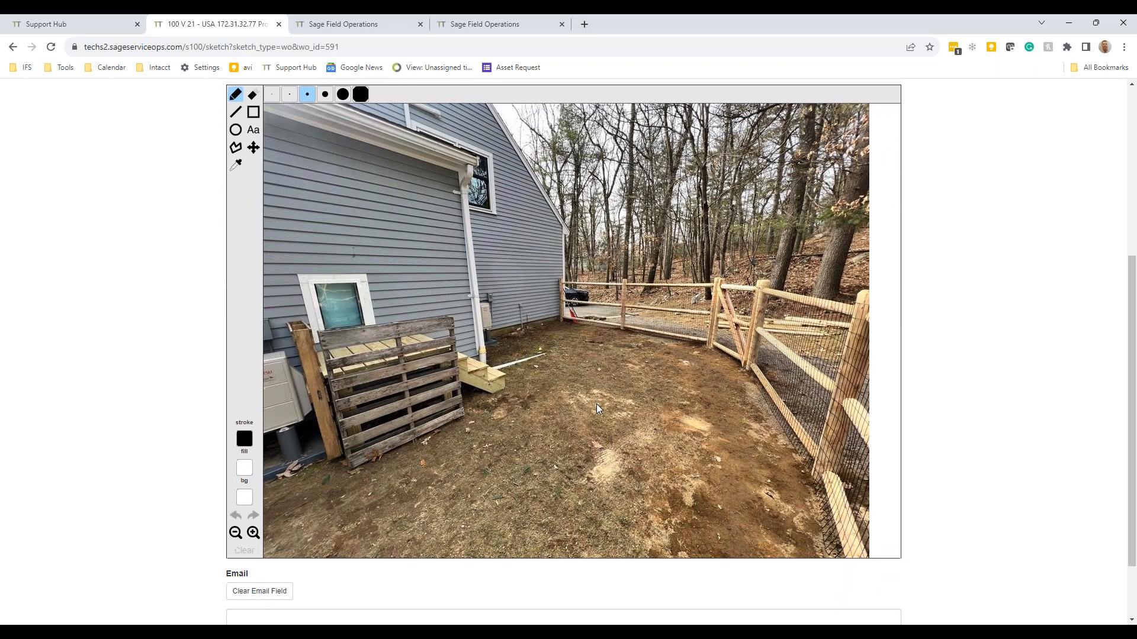
{"action": "mouse_move", "coordinate": [669, 426]}
{"action": "left_mouse_down"}
{"action": "mouse_move", "coordinate": [418, 339]}
{"action": "mouse_move", "coordinate": [428, 373]}
{"action": "left_mouse_up"}
{"action": "mouse_move", "coordinate": [339, 237]}
{"action": "left_mouse_down"}
{"action": "mouse_move", "coordinate": [361, 362]}
{"action": "mouse_move", "coordinate": [356, 241]}
{"action": "left_mouse_up"}
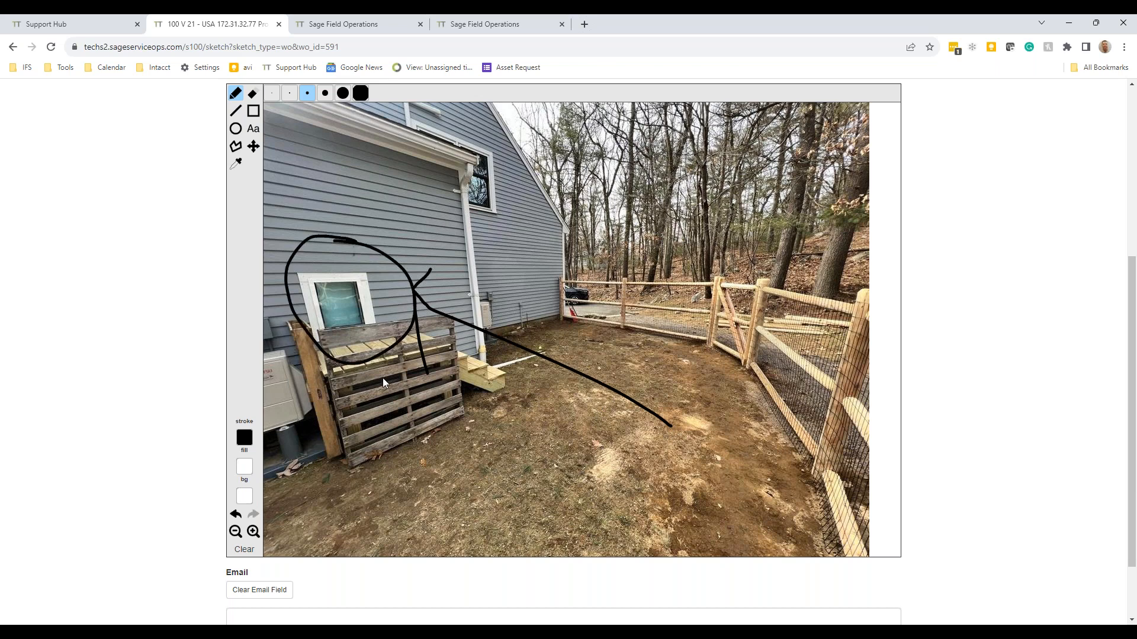
{"action": "mouse_move", "coordinate": [496, 409]}
{"action": "left_mouse_down"}
{"action": "mouse_move", "coordinate": [691, 230]}
{"action": "mouse_move", "coordinate": [616, 236]}
{"action": "left_mouse_up"}
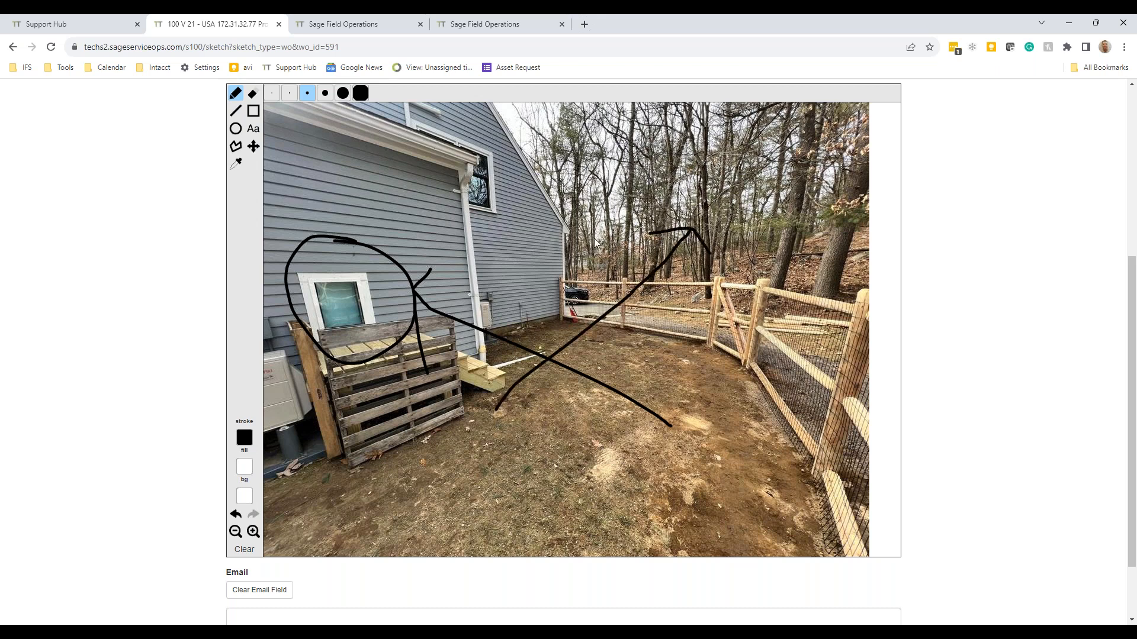
Step: Set the stroke color to red and draw freehand marks over the outdoor unit and an arrow across the yard
{"action": "left_click", "coordinate": [249, 440]}
{"action": "left_click", "coordinate": [322, 402]}
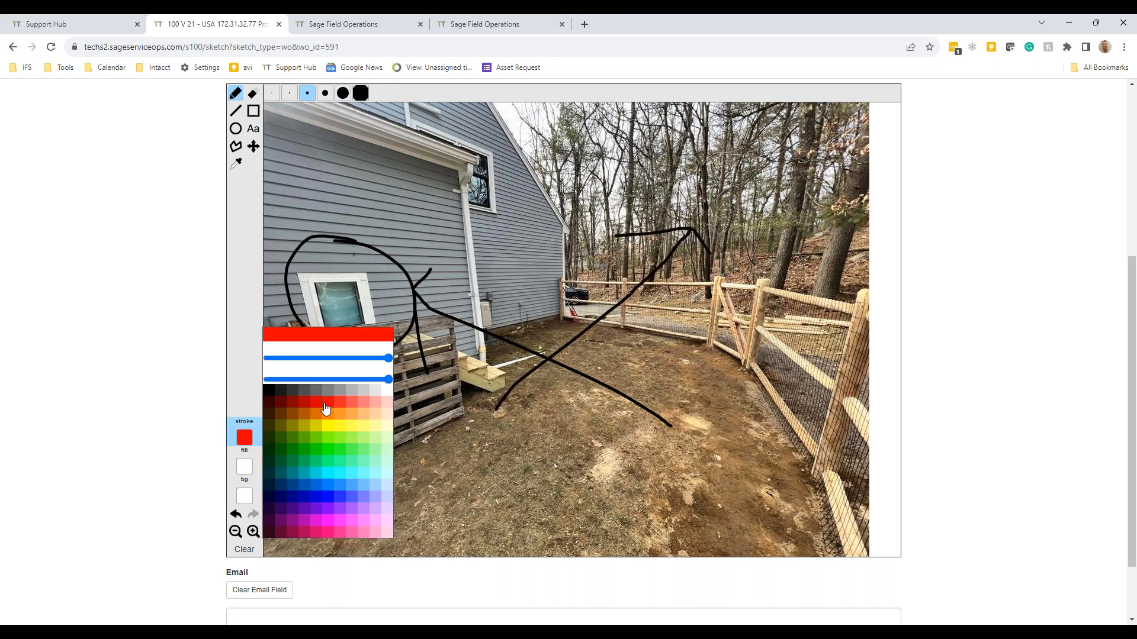
{"action": "left_click_drag", "start_coordinate": [281, 407], "coordinate": [284, 444]}
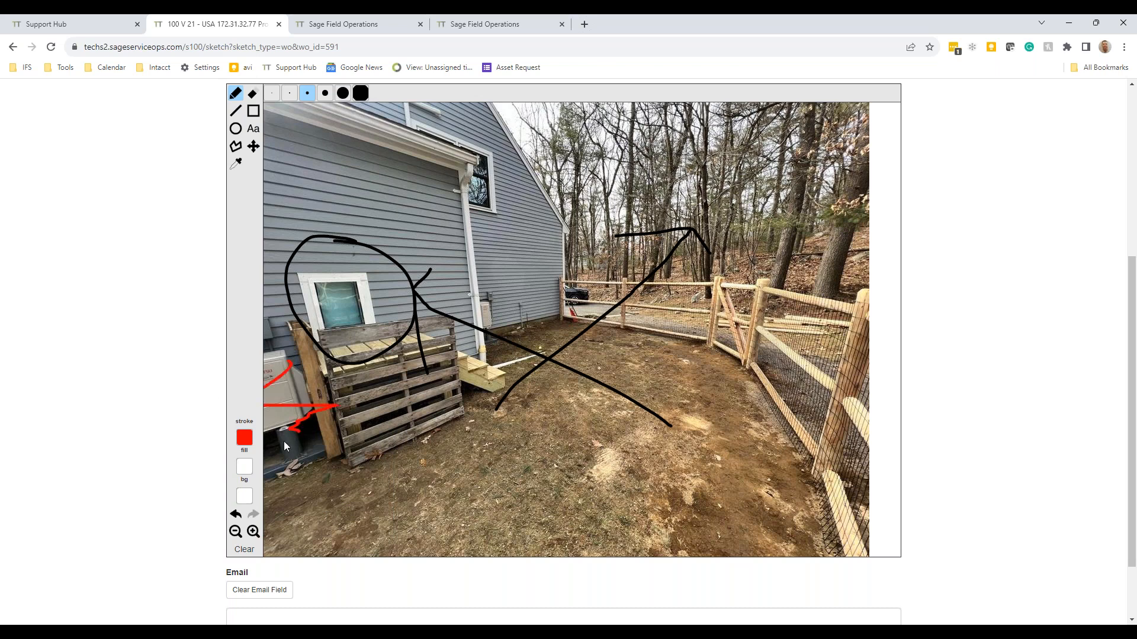
{"action": "left_click_drag", "start_coordinate": [301, 344], "coordinate": [270, 444]}
{"action": "mouse_move", "coordinate": [368, 491]}
{"action": "left_mouse_down"}
{"action": "mouse_move", "coordinate": [538, 449]}
{"action": "mouse_move", "coordinate": [671, 436]}
{"action": "left_mouse_up"}
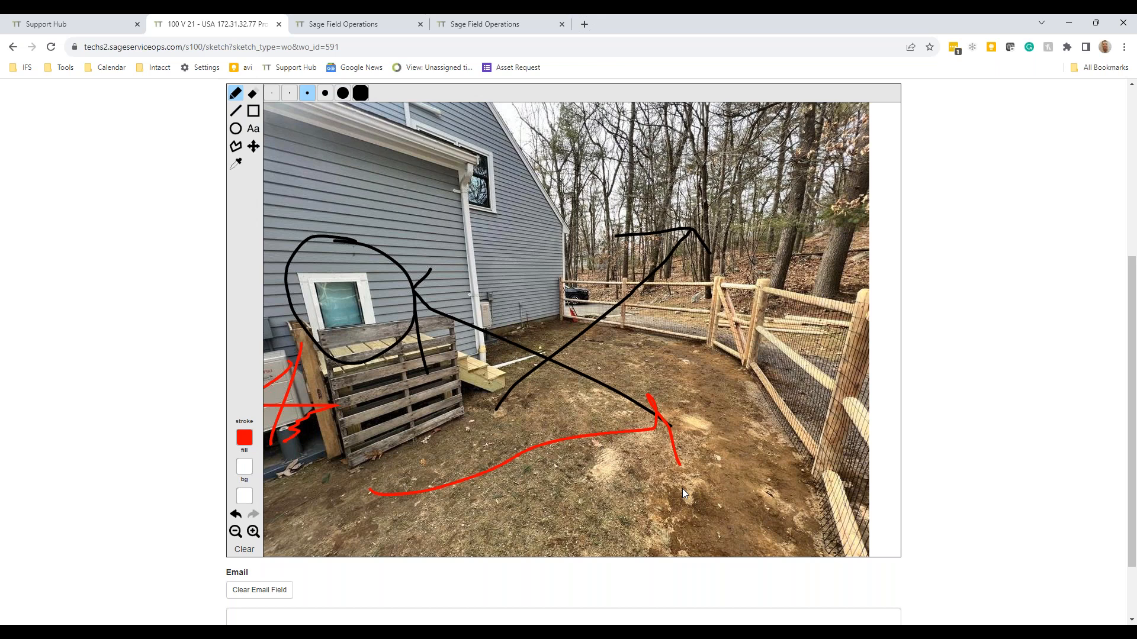
Step: Review the sketch form's title, comments and email fields and save the marked-up sketch to the work order
{"action": "scroll", "coordinate": [325, 188], "scroll_direction": "up", "scroll_amount": 3}
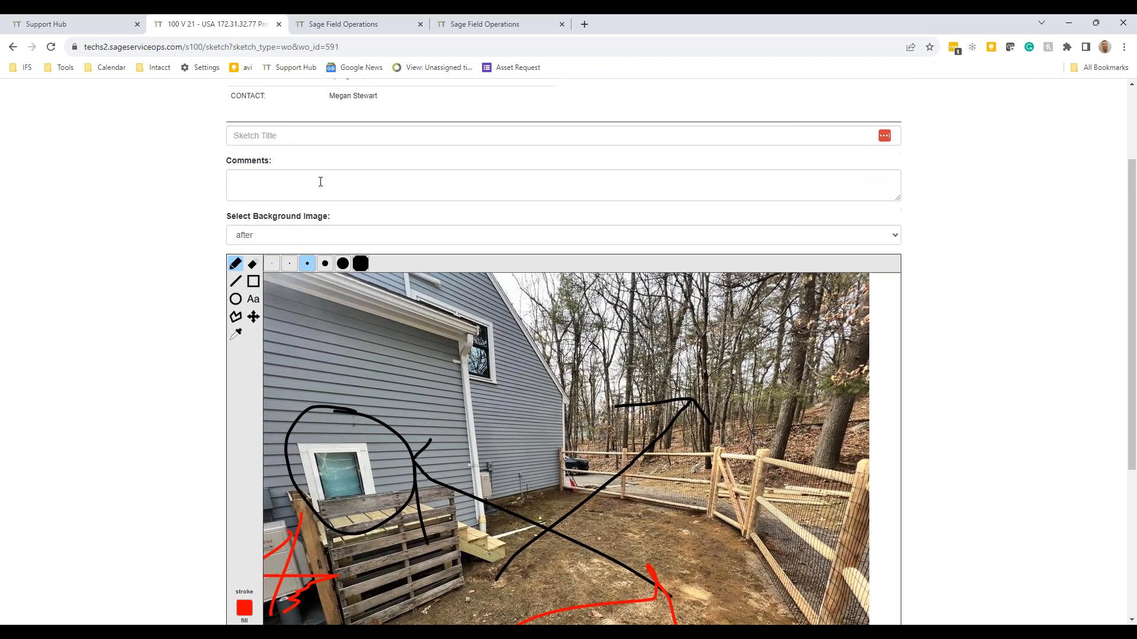
{"action": "scroll", "coordinate": [367, 163], "scroll_direction": "up", "scroll_amount": 2}
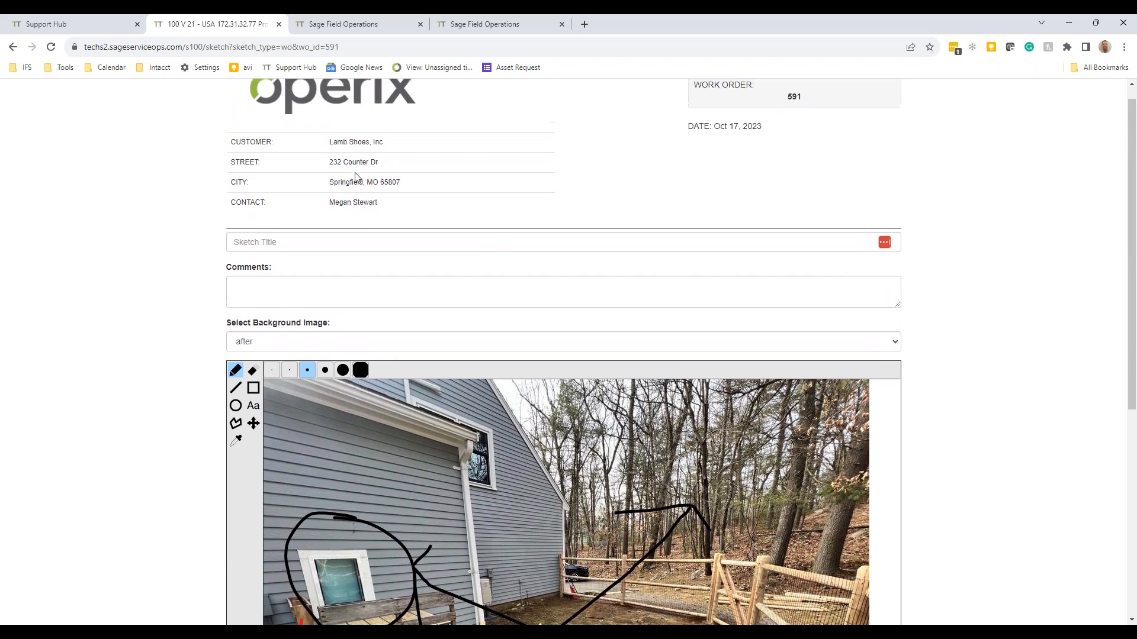
{"action": "scroll", "coordinate": [275, 296], "scroll_direction": "down", "scroll_amount": 6}
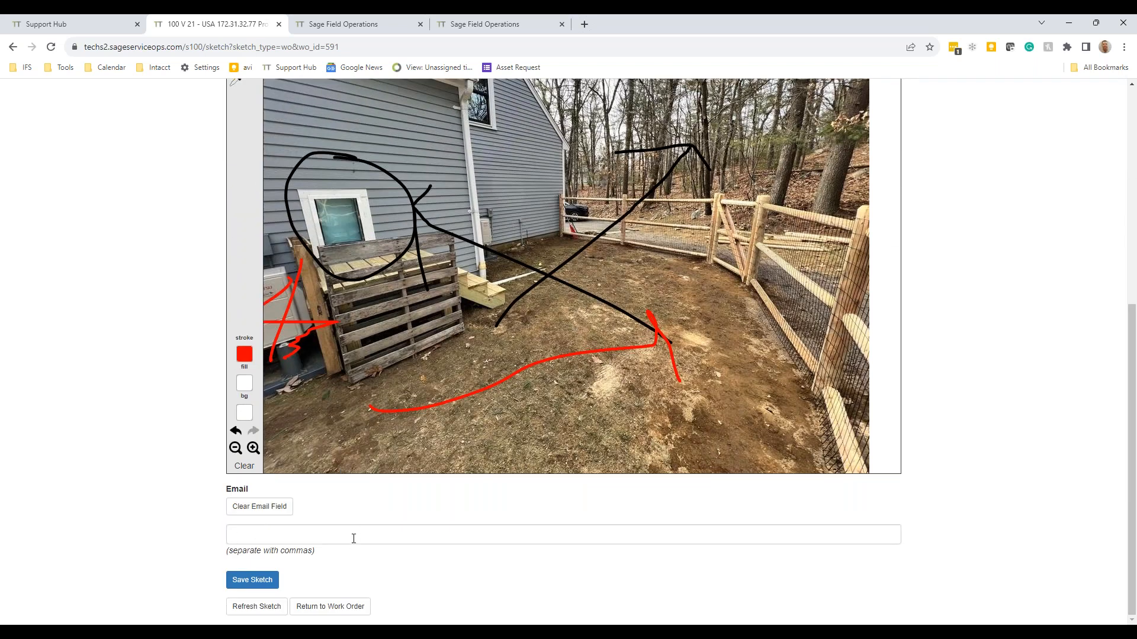
{"action": "left_click", "coordinate": [255, 583]}
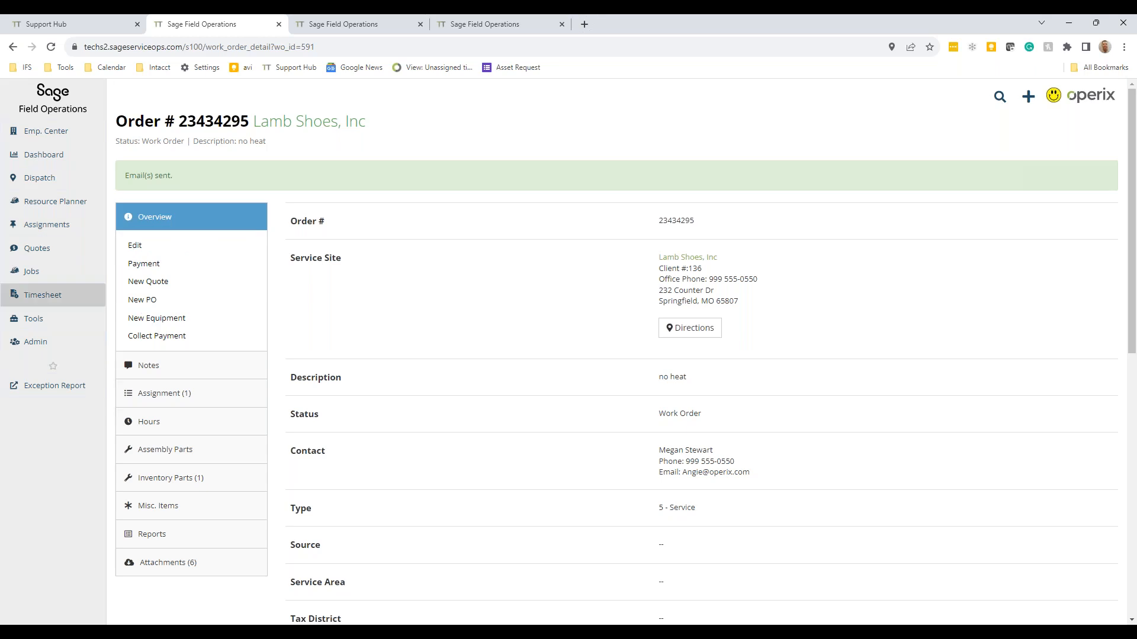
Step: Open the Lamb Shoes job from the job listing and view its assignments
{"action": "left_click", "coordinate": [33, 274]}
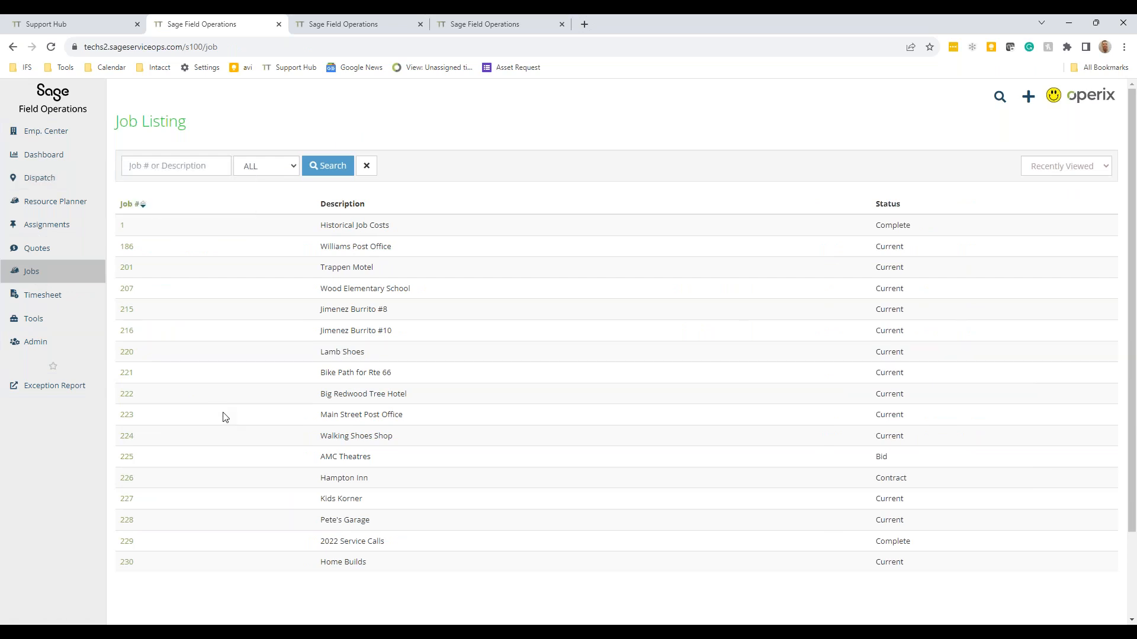
{"action": "left_click", "coordinate": [124, 355]}
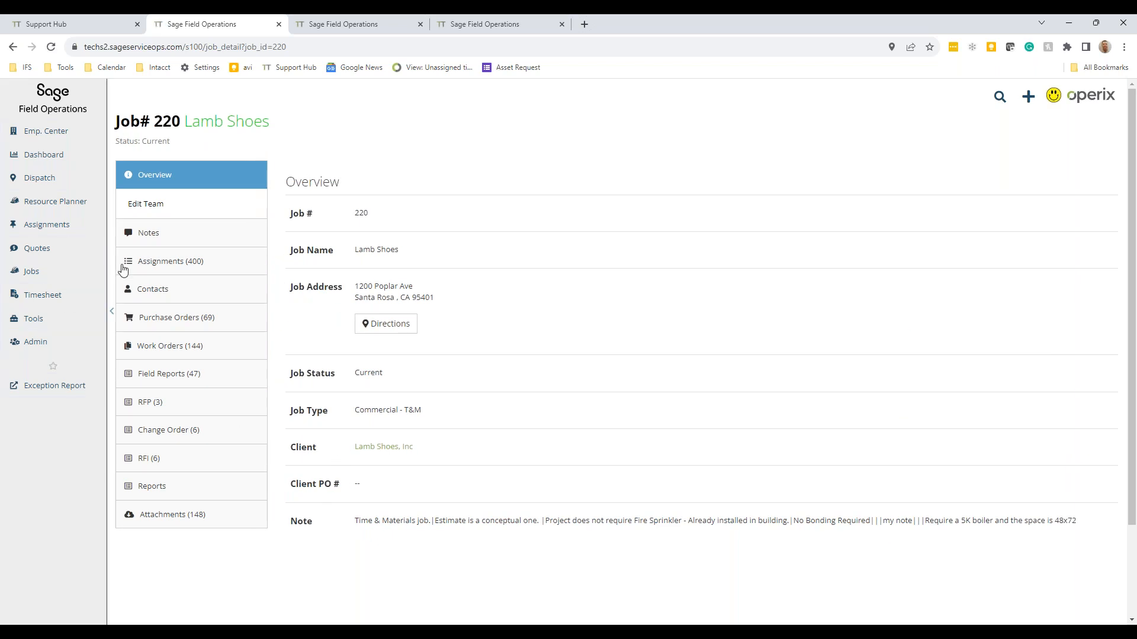
{"action": "left_click", "coordinate": [166, 261]}
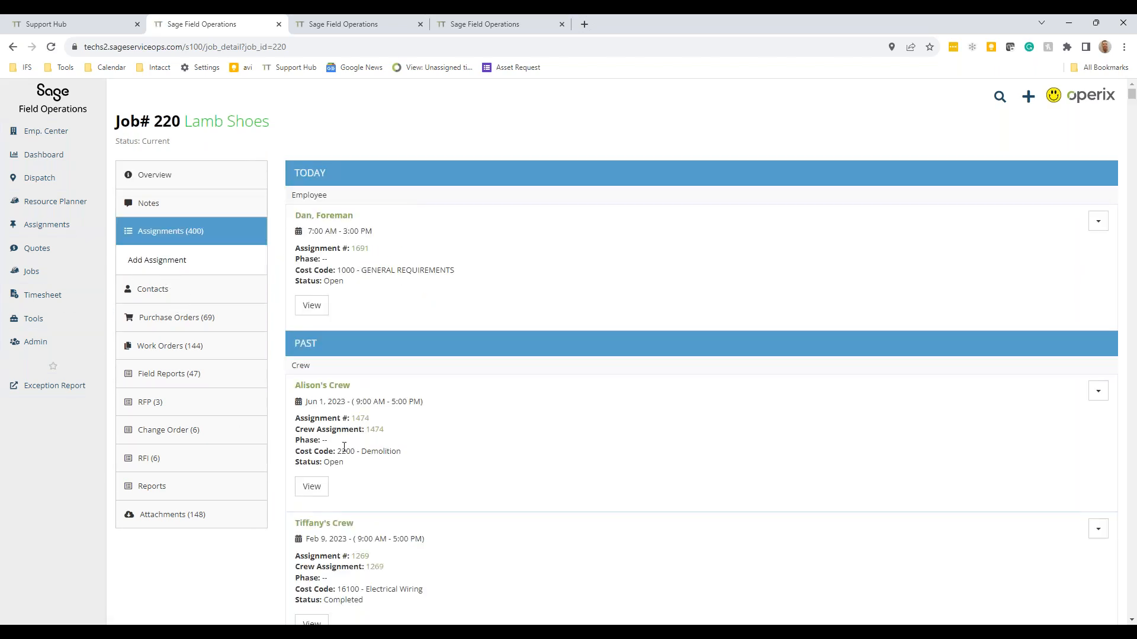
Step: Review the Lamb Shoes job's purchase orders, work orders, field reports and attachments
{"action": "left_click", "coordinate": [177, 320]}
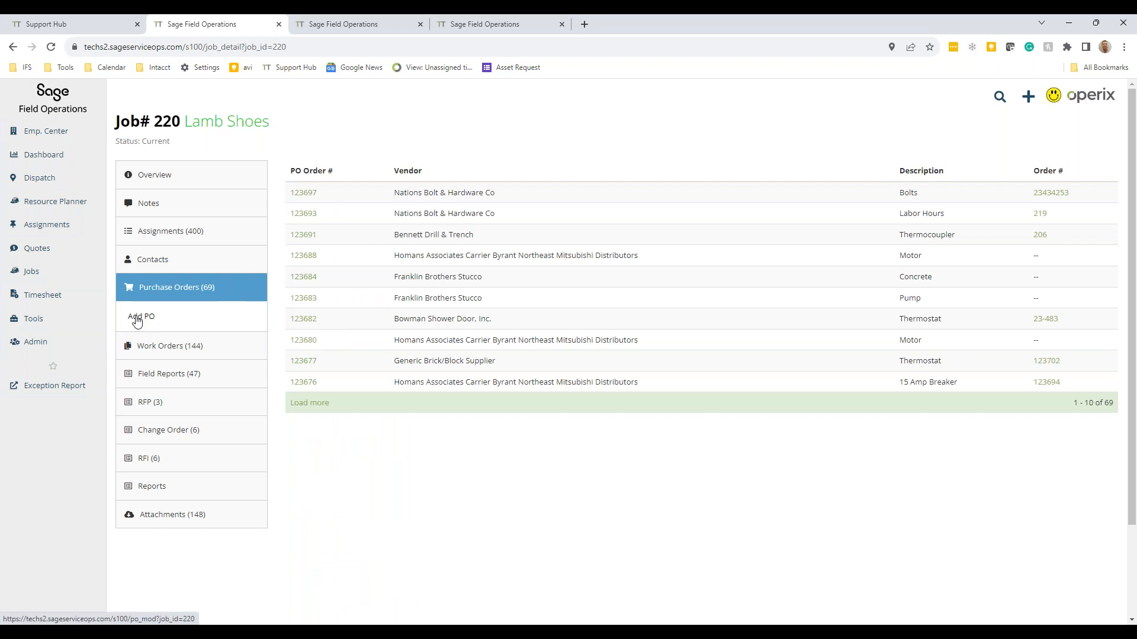
{"action": "left_click", "coordinate": [168, 351]}
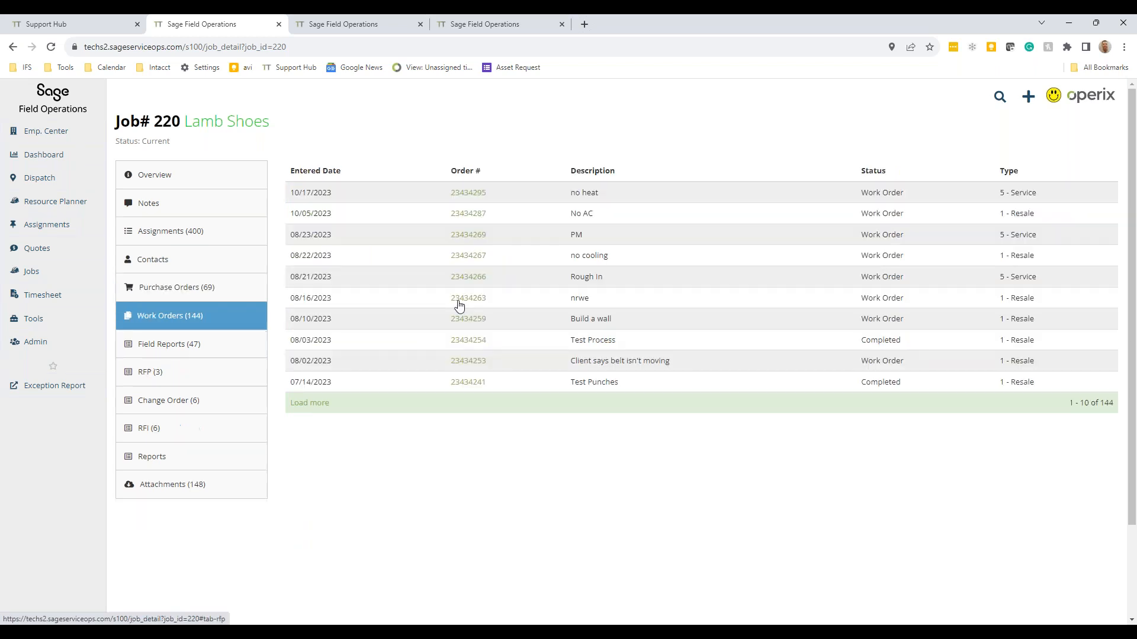
{"action": "left_click", "coordinate": [175, 349]}
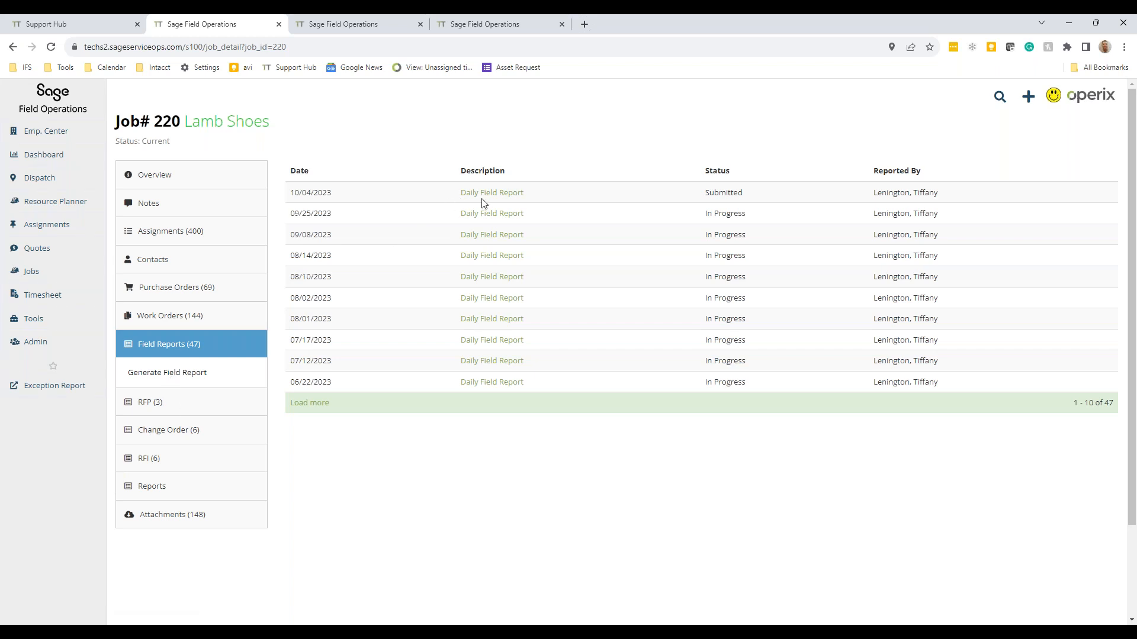
{"action": "left_click", "coordinate": [177, 518]}
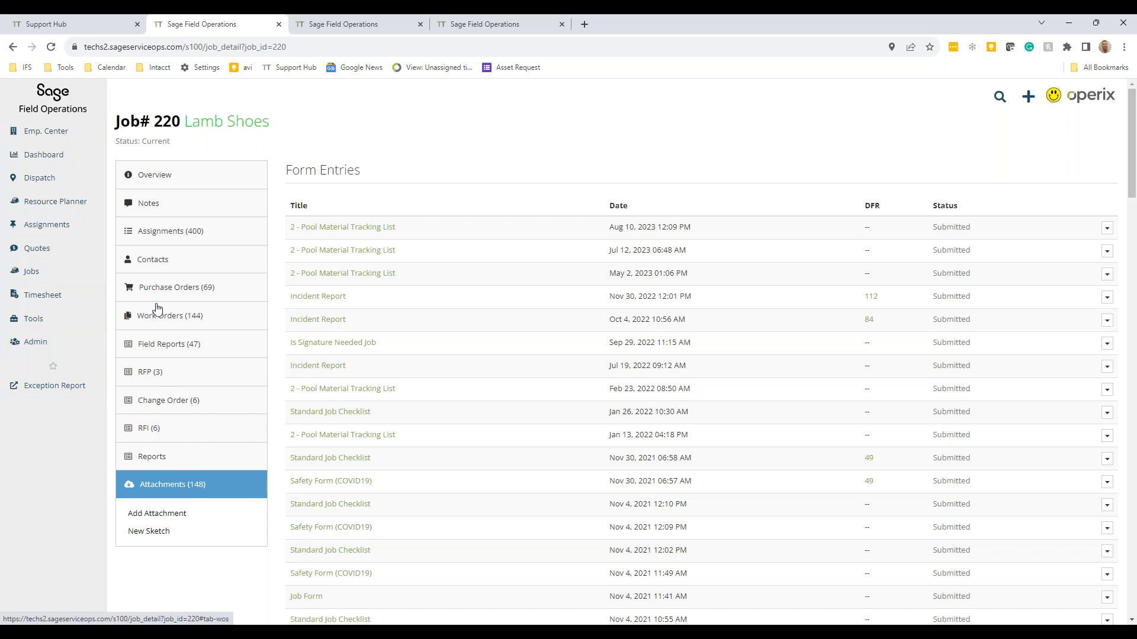
Step: Open the job's submitted daily field report dated 10/04/2023 and view its assignments and notes
{"action": "left_click", "coordinate": [168, 346]}
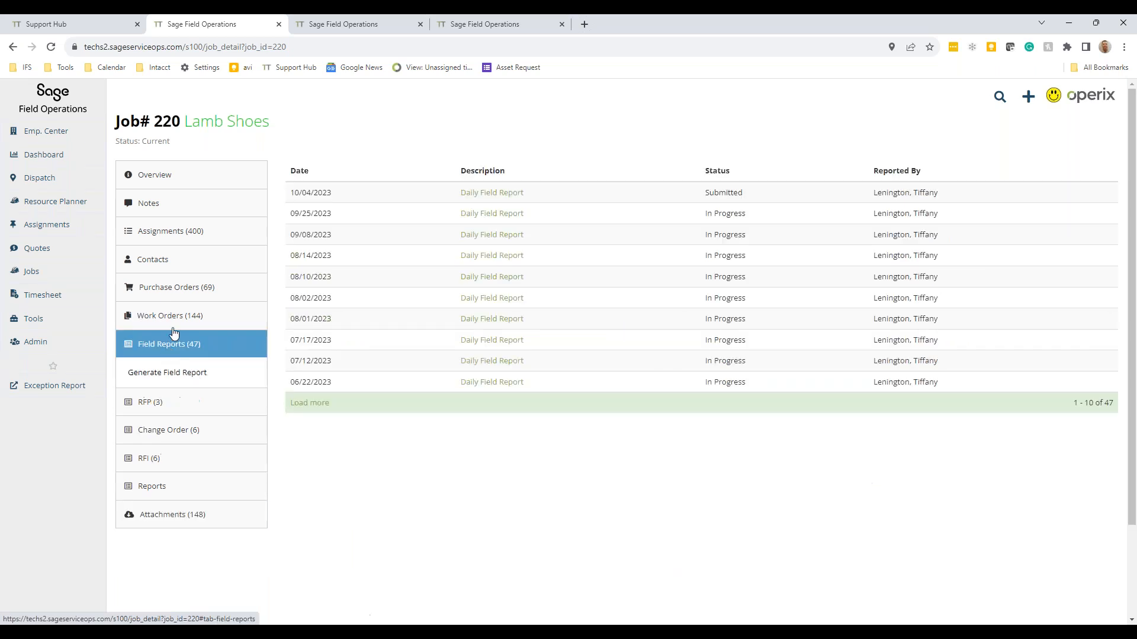
{"action": "left_click", "coordinate": [489, 195]}
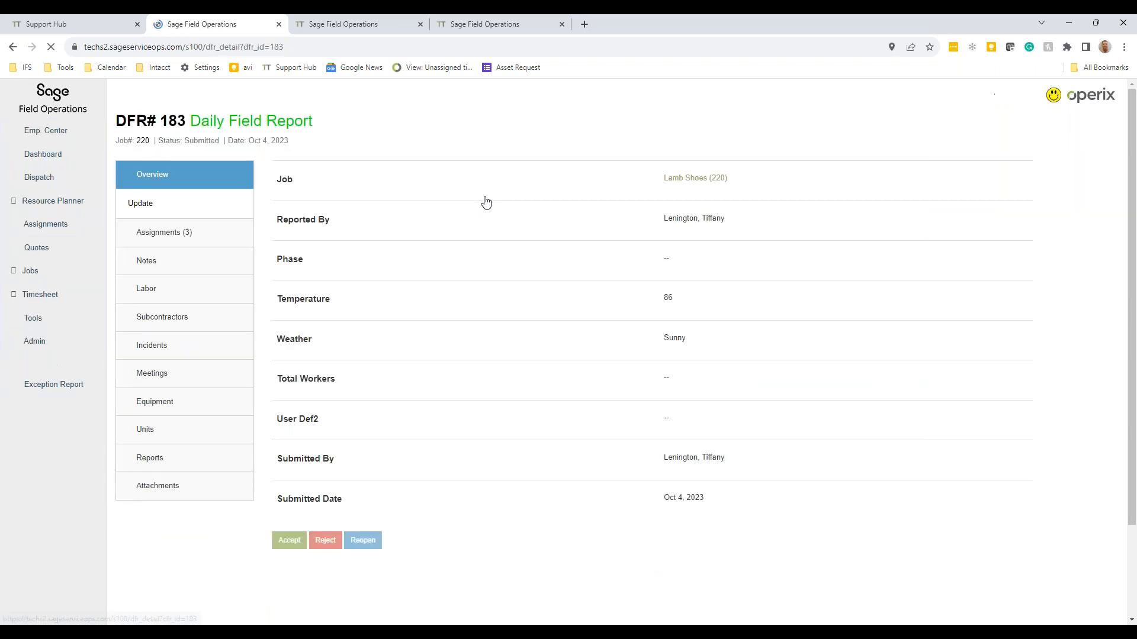
{"action": "left_click", "coordinate": [163, 232]}
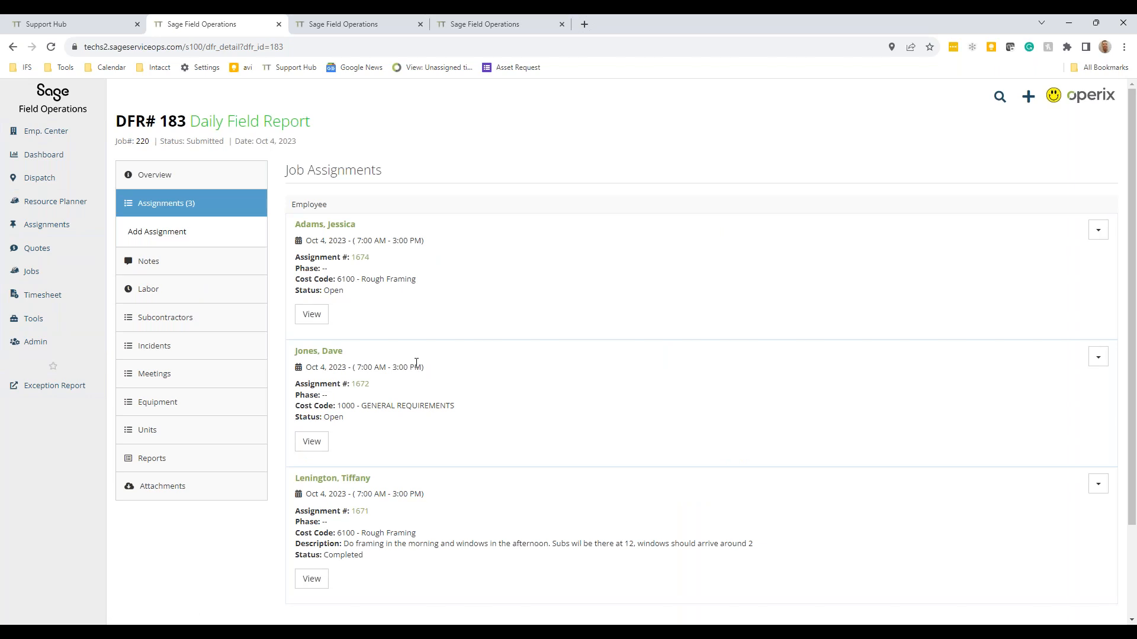
{"action": "left_click", "coordinate": [156, 264]}
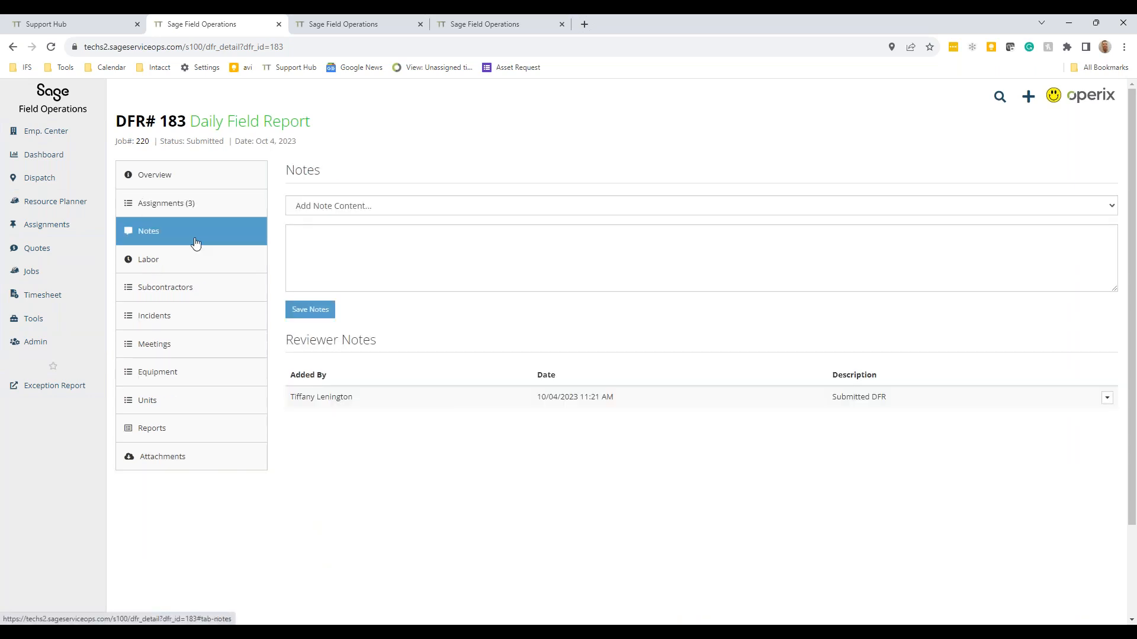
Step: Inspect the daily field report's blank subcontractor and equipment entry forms, closing each without saving
{"action": "left_click", "coordinate": [170, 292]}
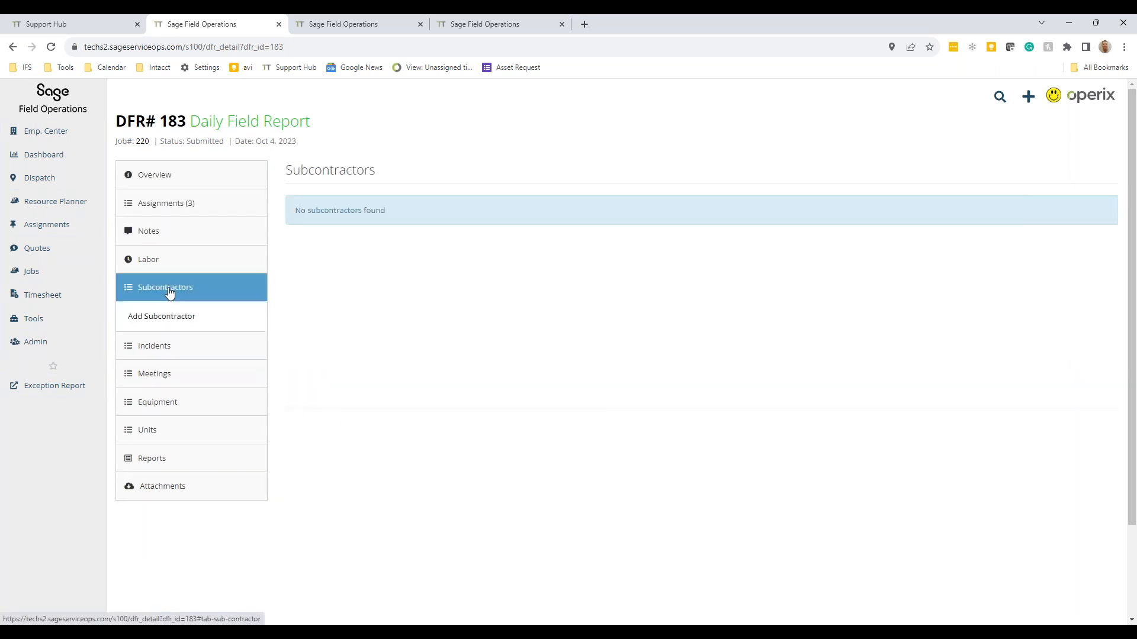
{"action": "left_click", "coordinate": [168, 314]}
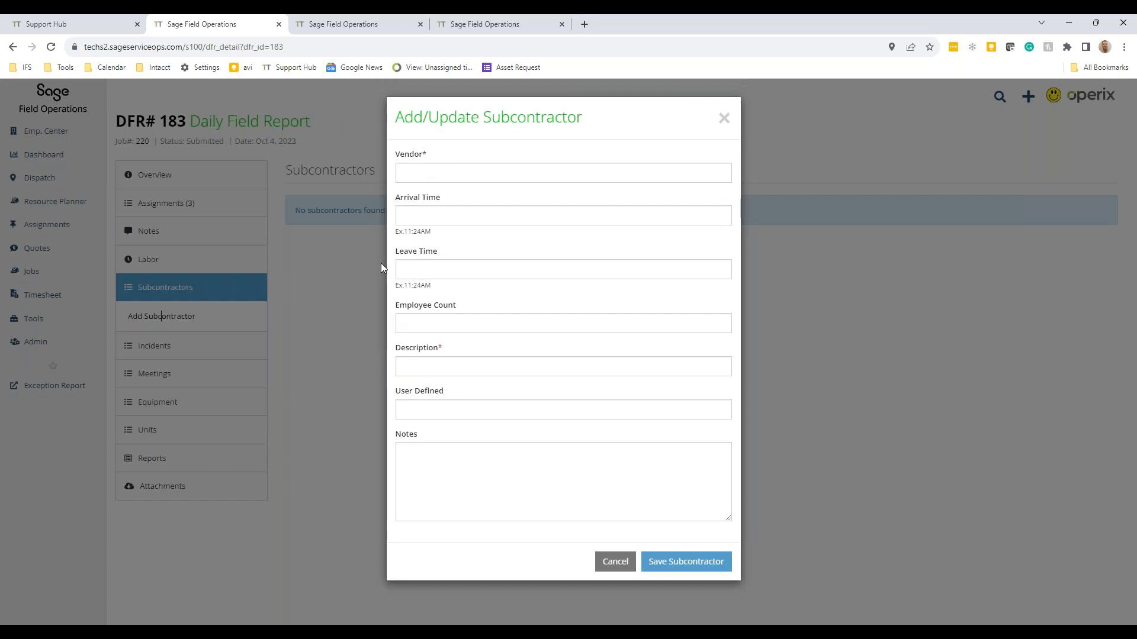
{"action": "left_click", "coordinate": [601, 561]}
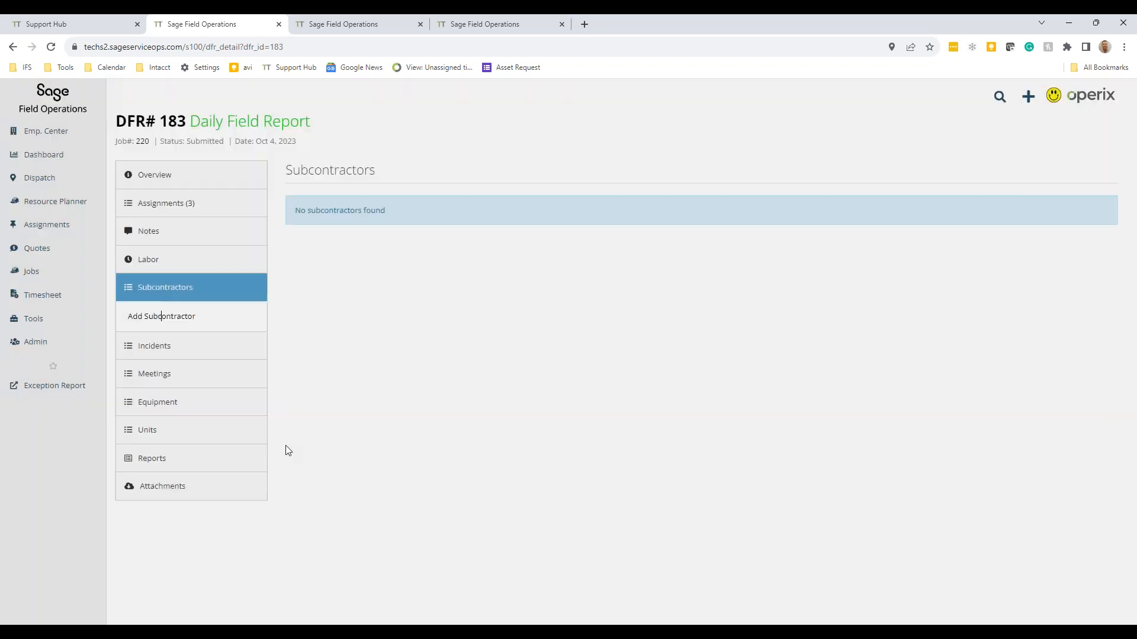
{"action": "left_click", "coordinate": [164, 405]}
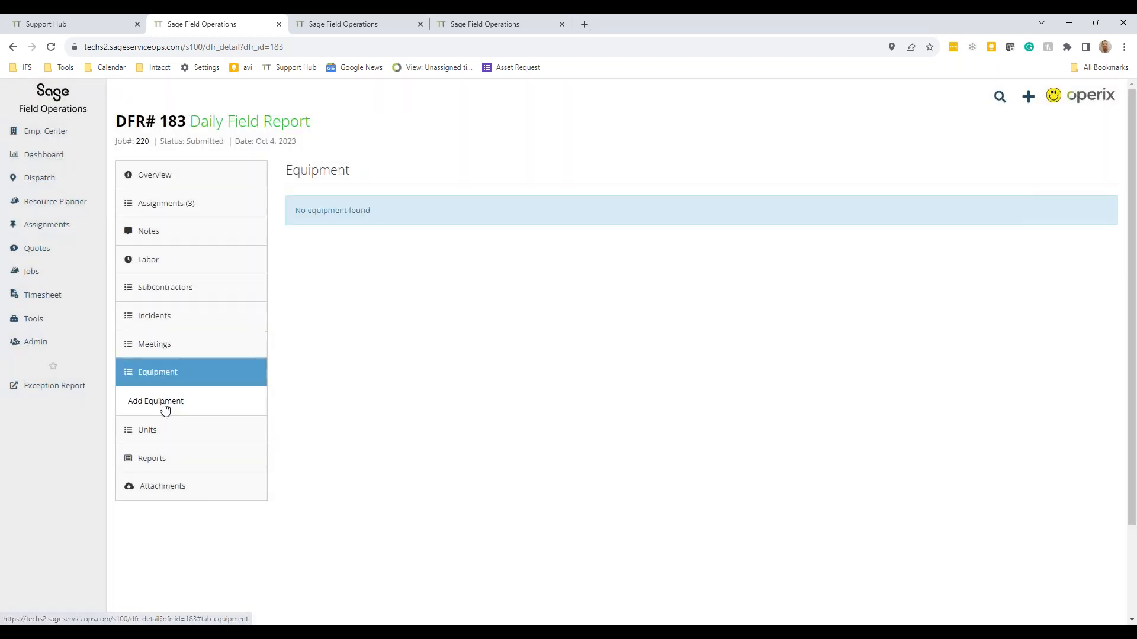
{"action": "left_click", "coordinate": [165, 404]}
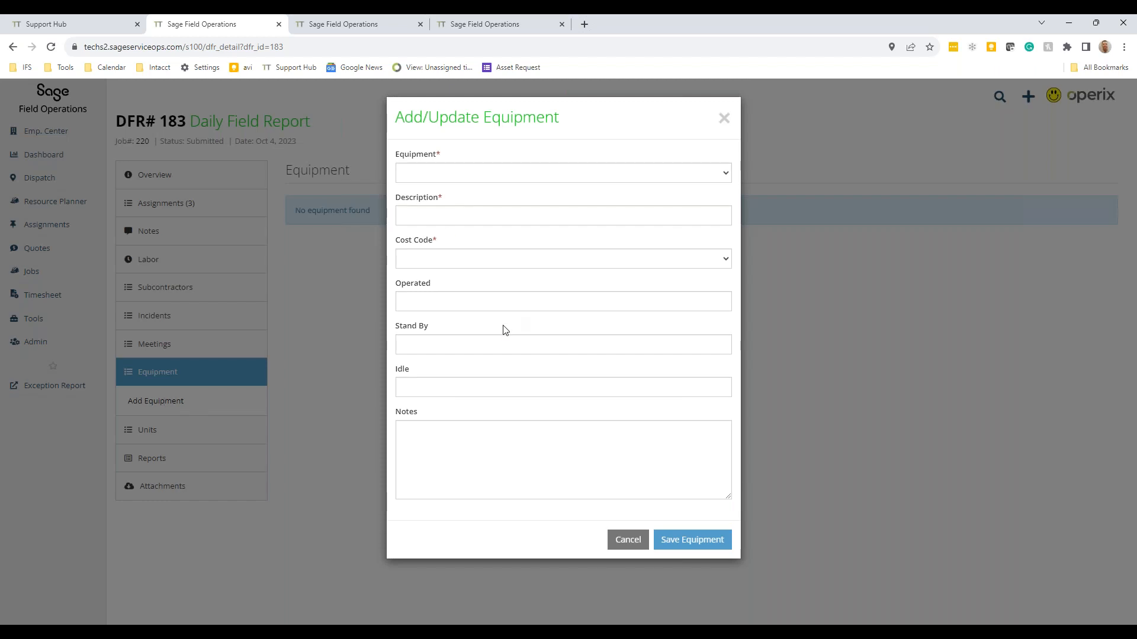
{"action": "left_click", "coordinate": [724, 118]}
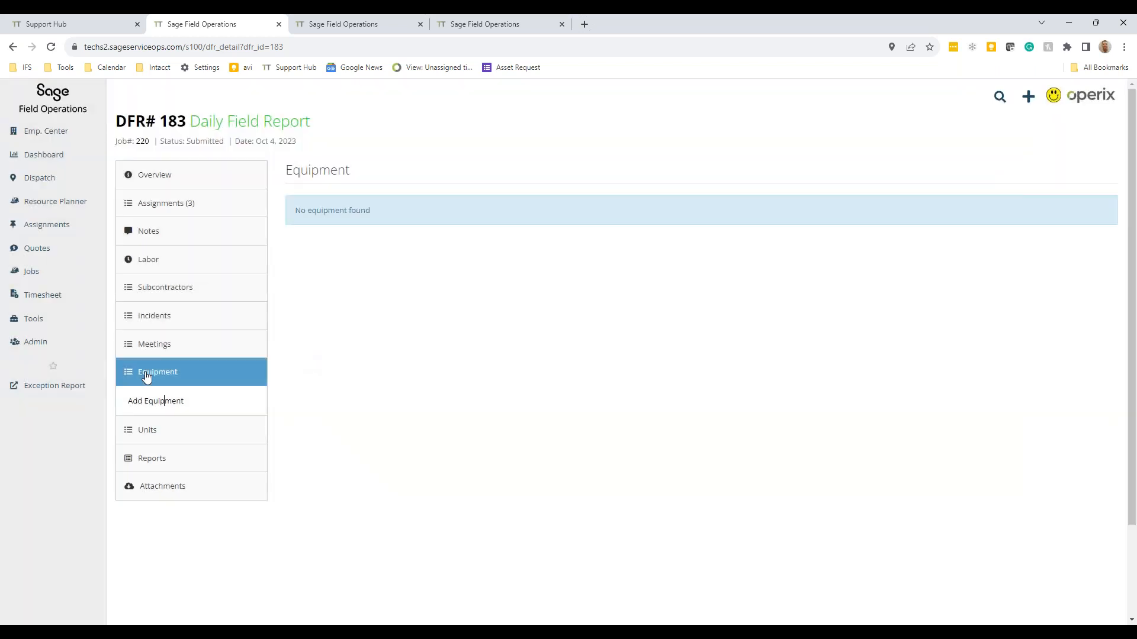
Step: Open the Site Safety Log form from the daily field report's forms and view its job and general information fields
{"action": "left_click", "coordinate": [156, 468]}
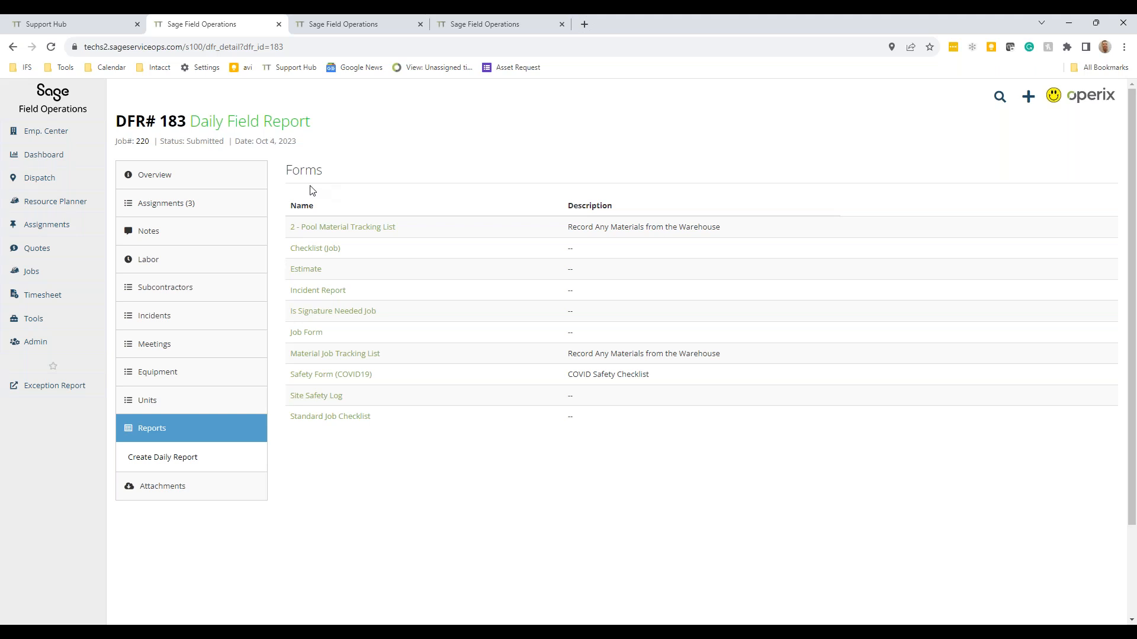
{"action": "left_click", "coordinate": [305, 398]}
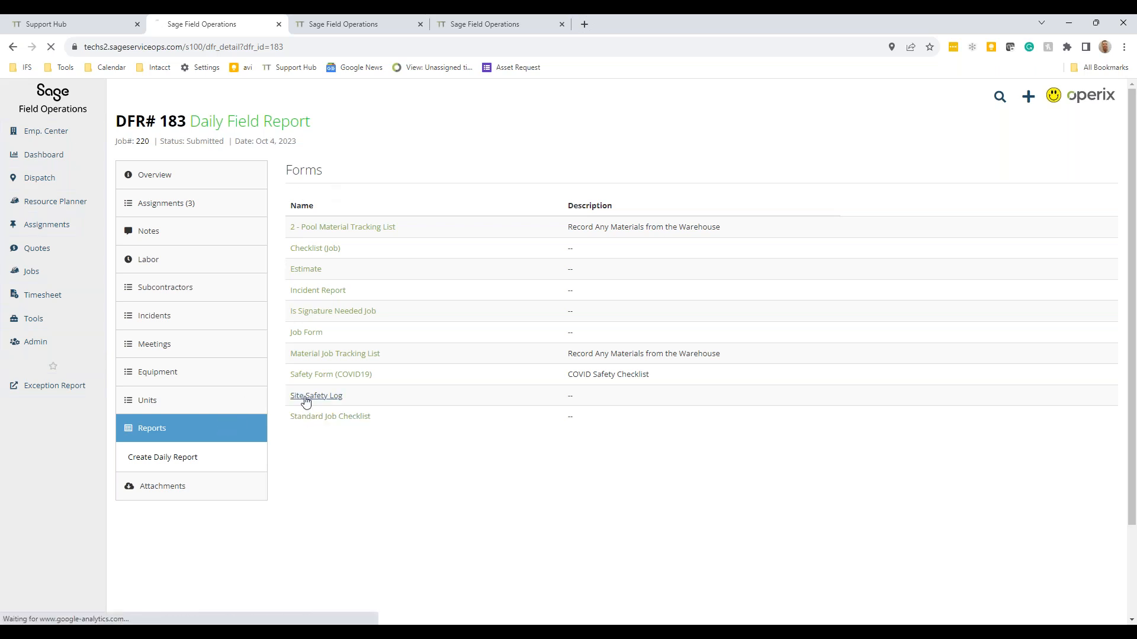
{"action": "scroll", "coordinate": [340, 338], "scroll_direction": "down", "scroll_amount": 3}
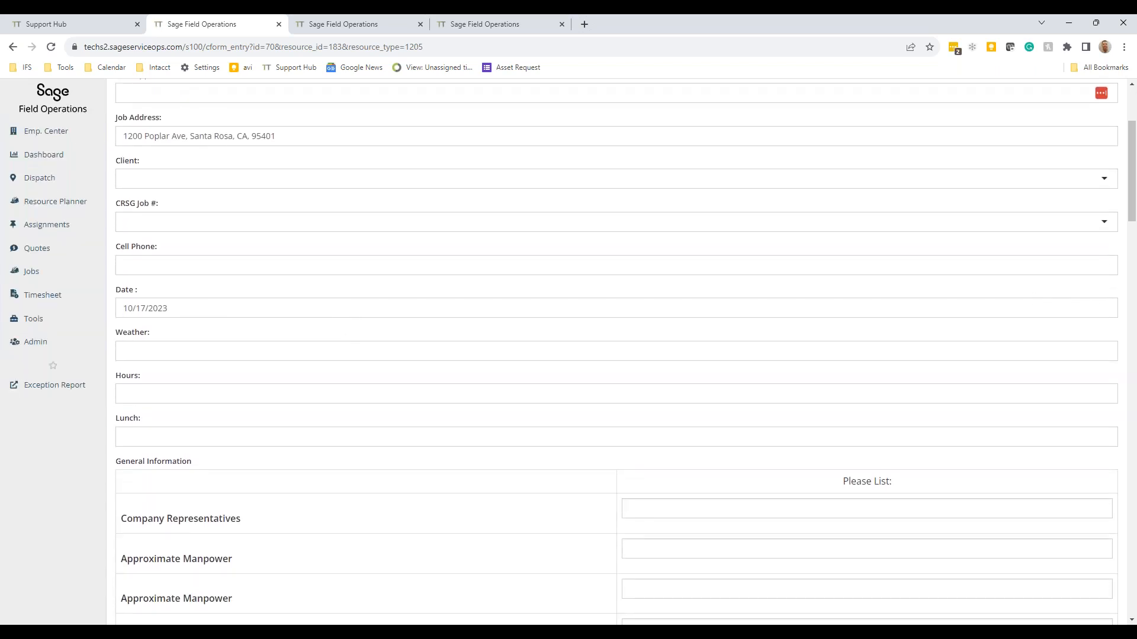
Step: Preview the Site Safety Log as an iPhone 6/7/8 form, examine its checklists, sketch, signature and violation log sections, and restore the desktop layout
{"action": "key", "text": "ctrl+shift+m"}
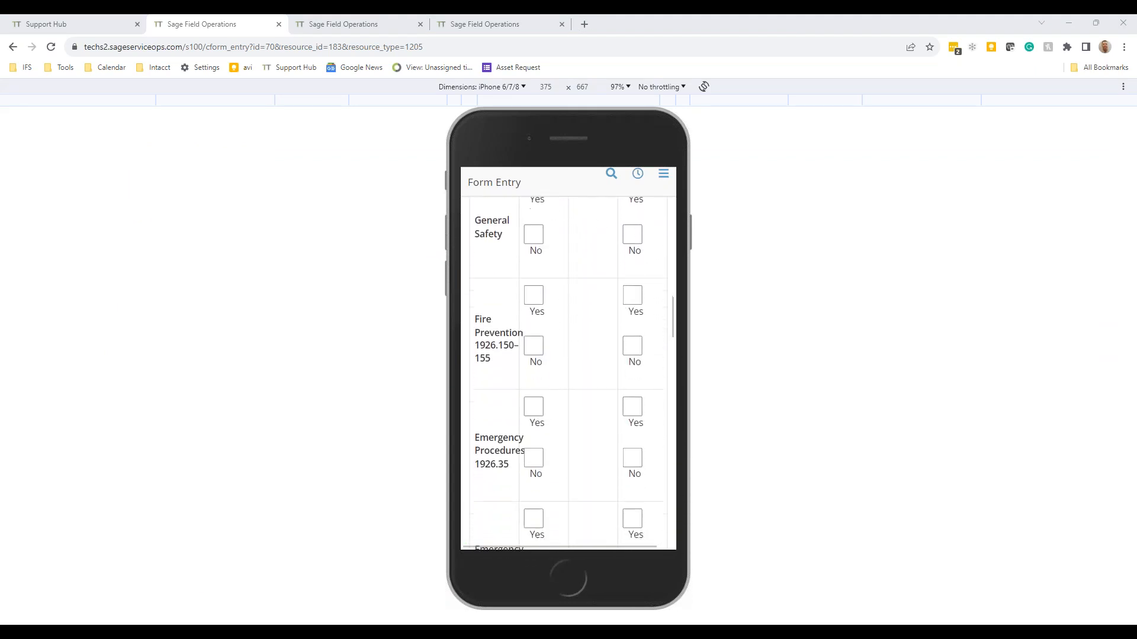
{"action": "left_click", "coordinate": [533, 312]}
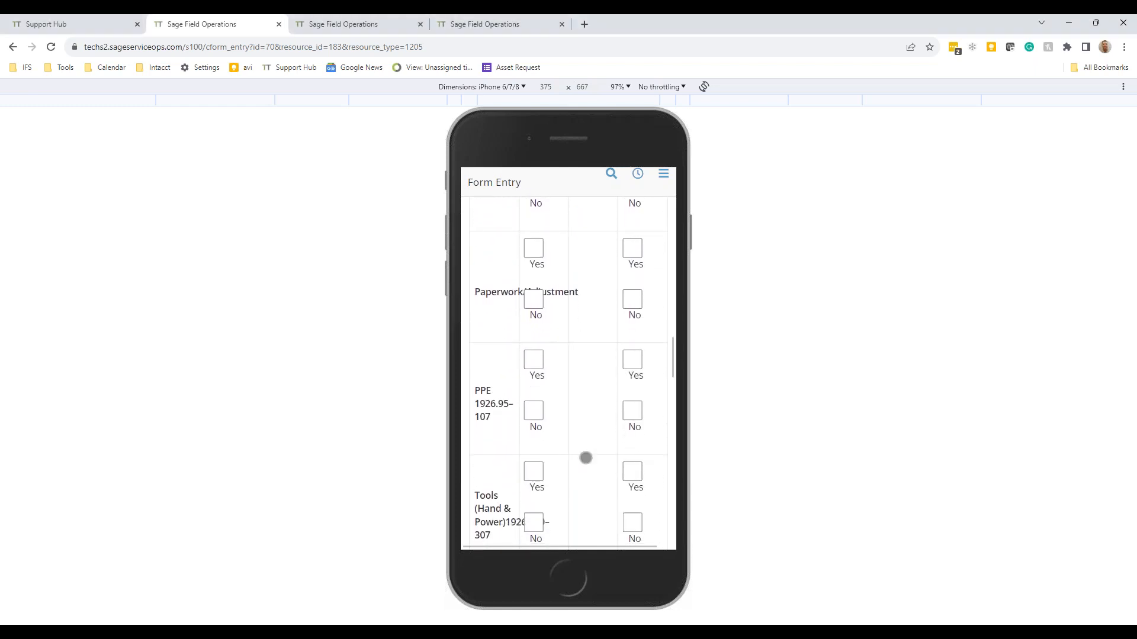
{"action": "scroll", "coordinate": [568, 367], "scroll_direction": "down", "scroll_amount": 8}
{"action": "scroll", "coordinate": [569, 367], "scroll_direction": "down", "scroll_amount": 10}
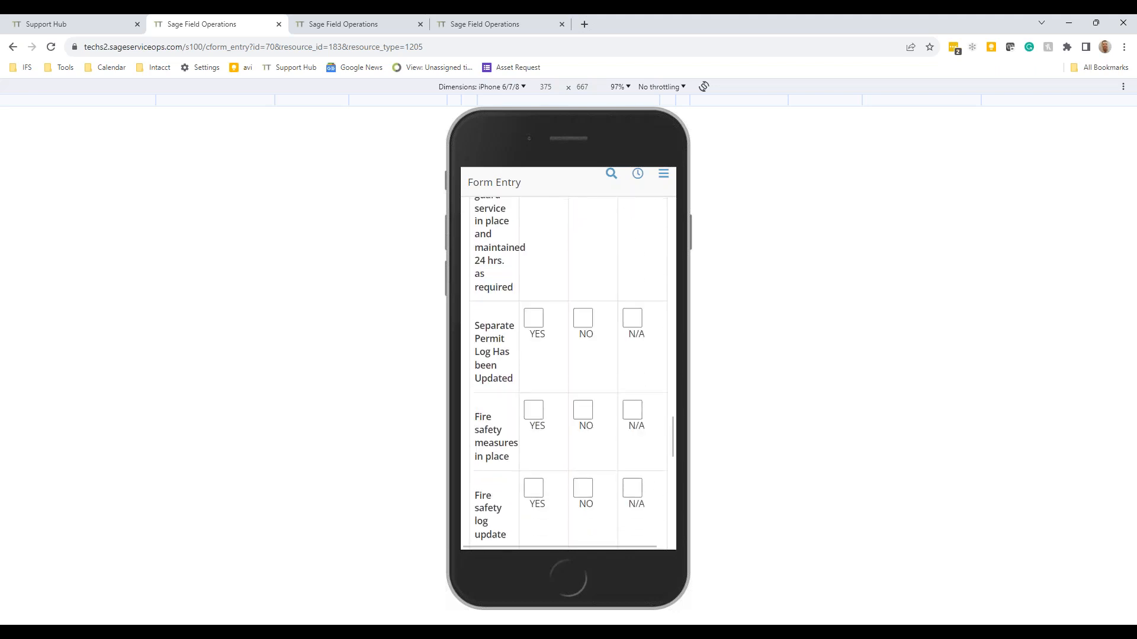
{"action": "scroll", "coordinate": [568, 368], "scroll_direction": "down", "scroll_amount": 5}
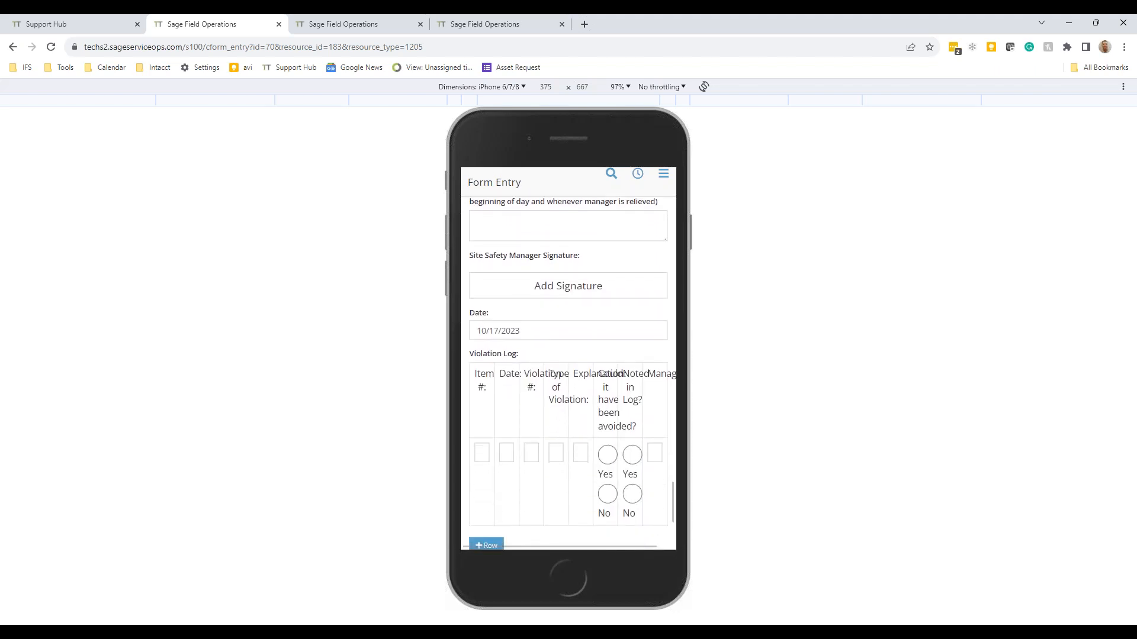
{"action": "scroll", "coordinate": [569, 367], "scroll_direction": "up", "scroll_amount": 2}
{"action": "scroll", "coordinate": [568, 368], "scroll_direction": "up", "scroll_amount": 2}
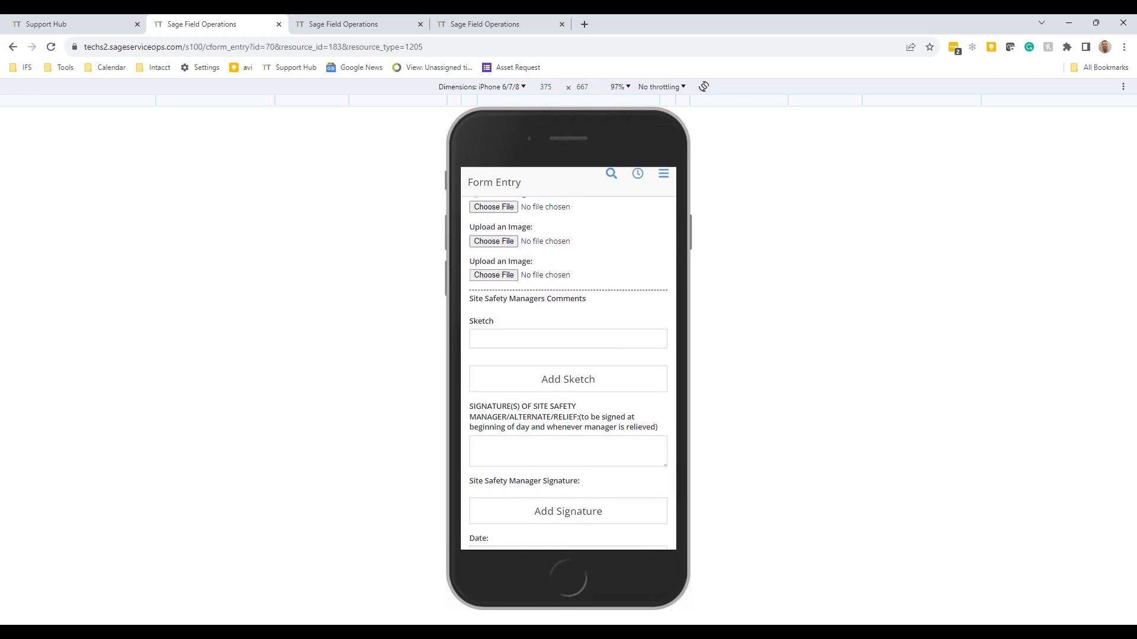
{"action": "scroll", "coordinate": [569, 373], "scroll_direction": "down", "scroll_amount": 2}
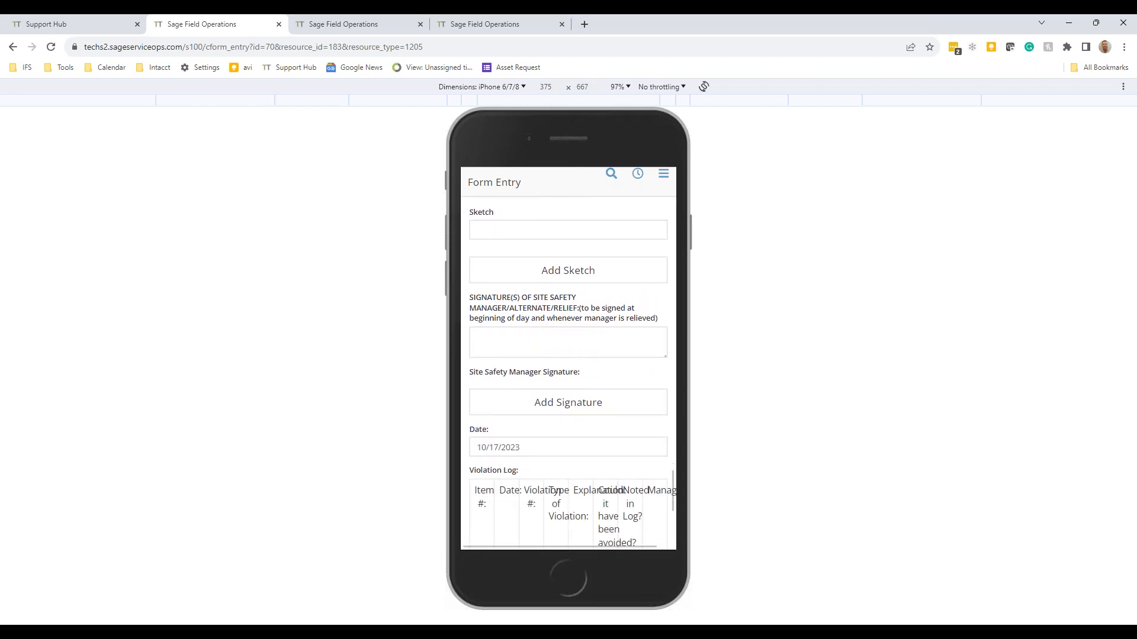
{"action": "scroll", "coordinate": [563, 399], "scroll_direction": "down", "scroll_amount": 5}
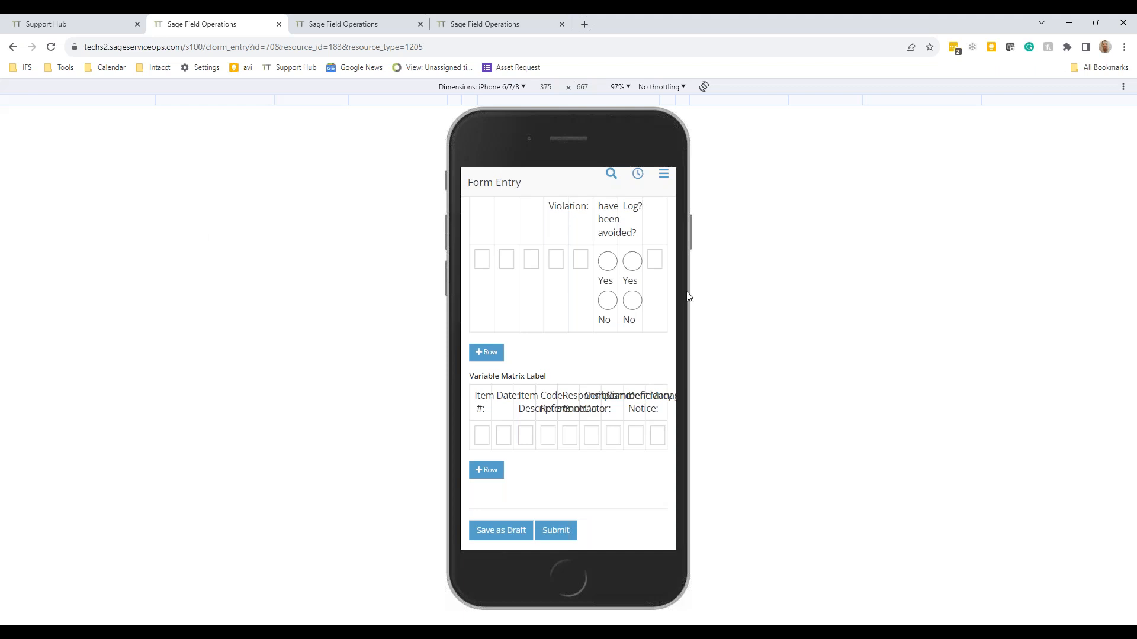
{"action": "key", "text": "F12"}
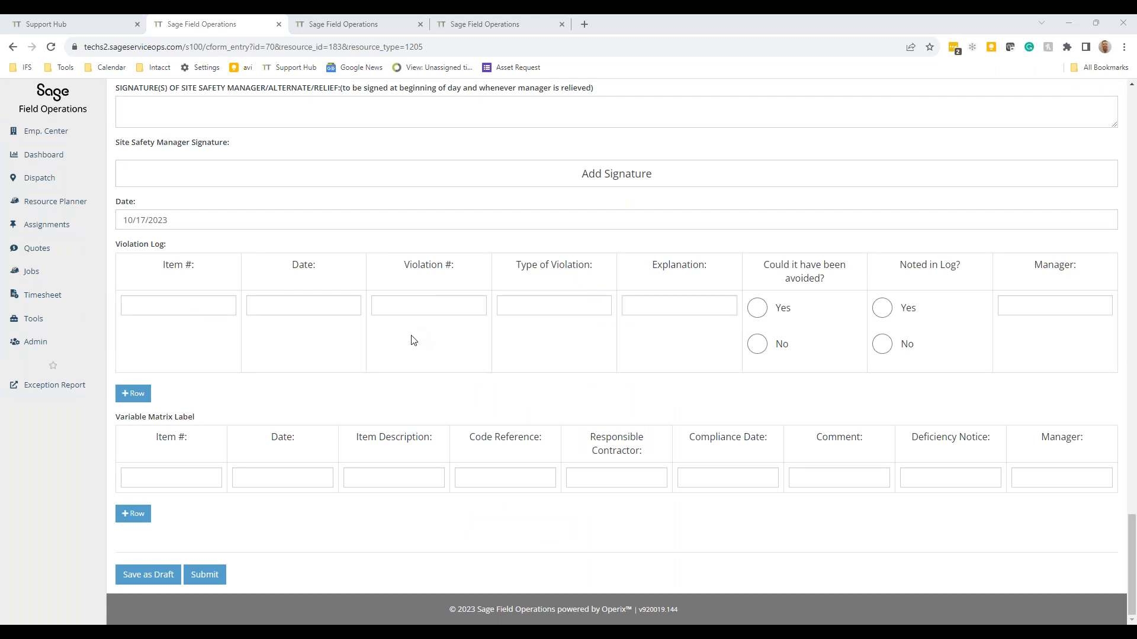
Step: Open the dispatch board and view the details of the foreman's Trappen Motel assignment on Thursday 10/19
{"action": "scroll", "coordinate": [107, 304], "scroll_direction": "up", "scroll_amount": 1}
{"action": "mouse_move", "coordinate": [38, 177]}
{"action": "left_click", "coordinate": [135, 179]}
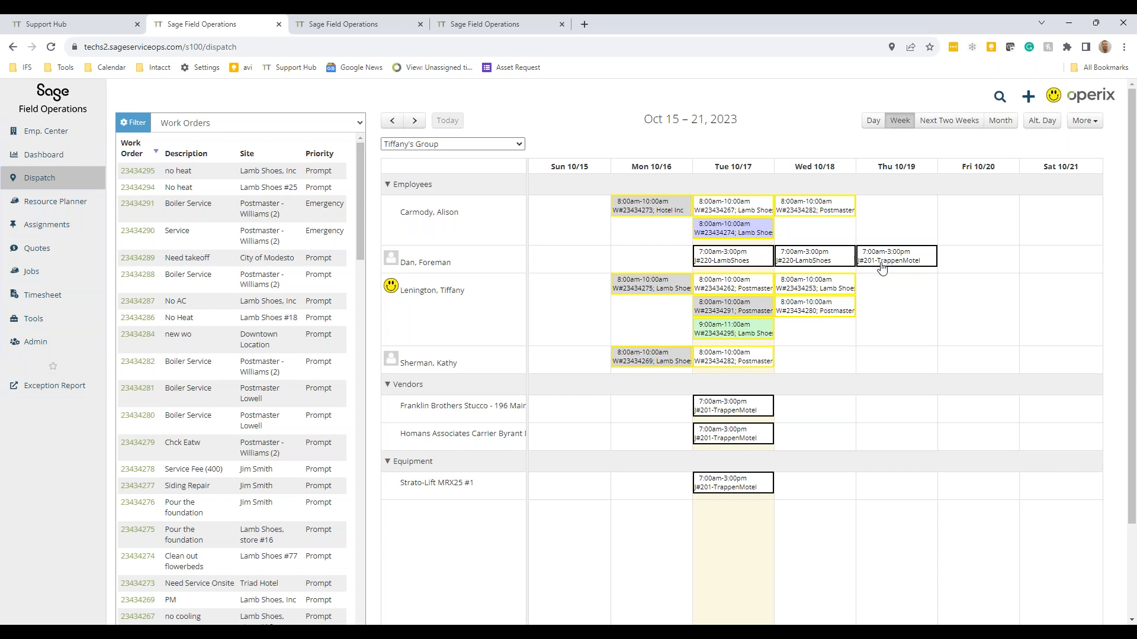
{"action": "mouse_move", "coordinate": [887, 266]}
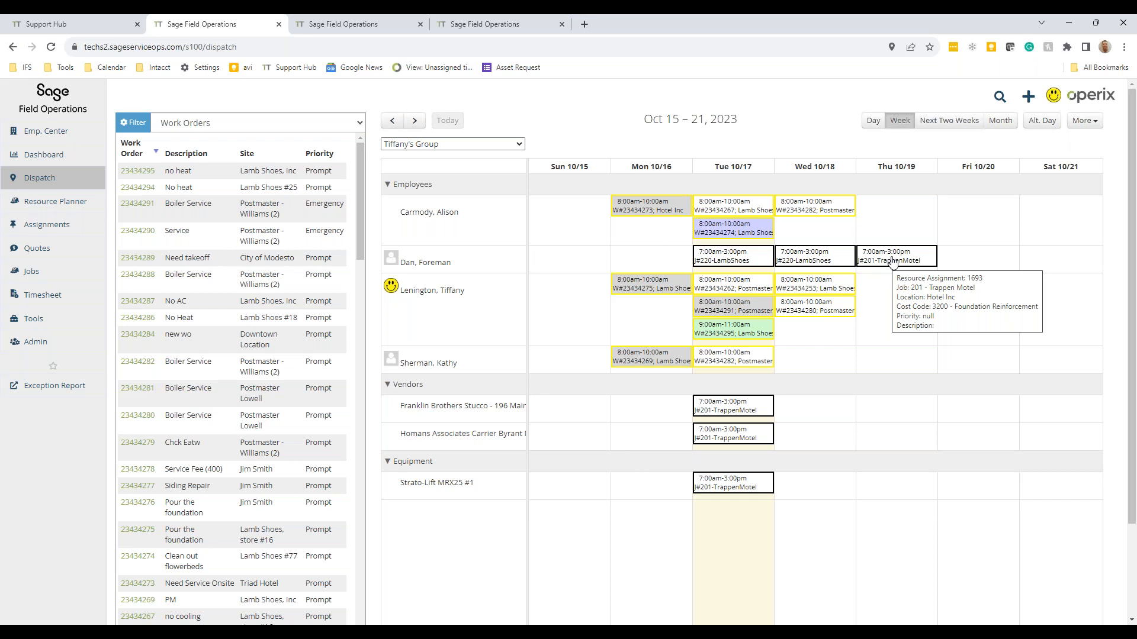
Step: Switch the dispatch list to jobs and assign Trappen Motel's 6120 - Wall Framing cost code to the foreman on Friday 10/20
{"action": "left_click", "coordinate": [231, 123]}
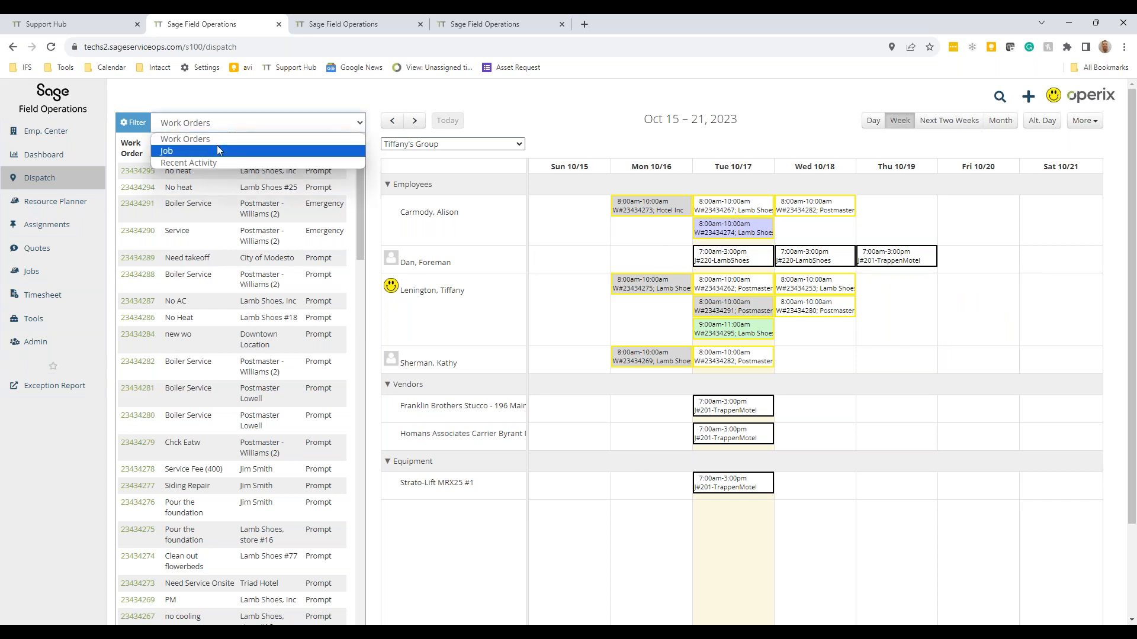
{"action": "left_click", "coordinate": [216, 152]}
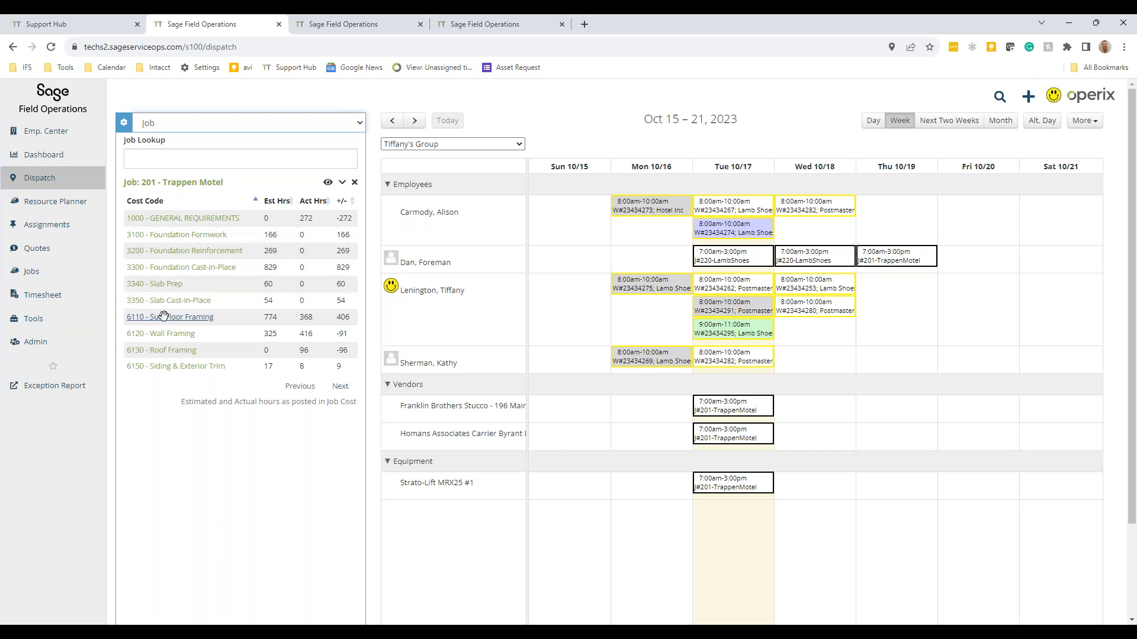
{"action": "left_click_drag", "start_coordinate": [164, 333], "coordinate": [980, 259]}
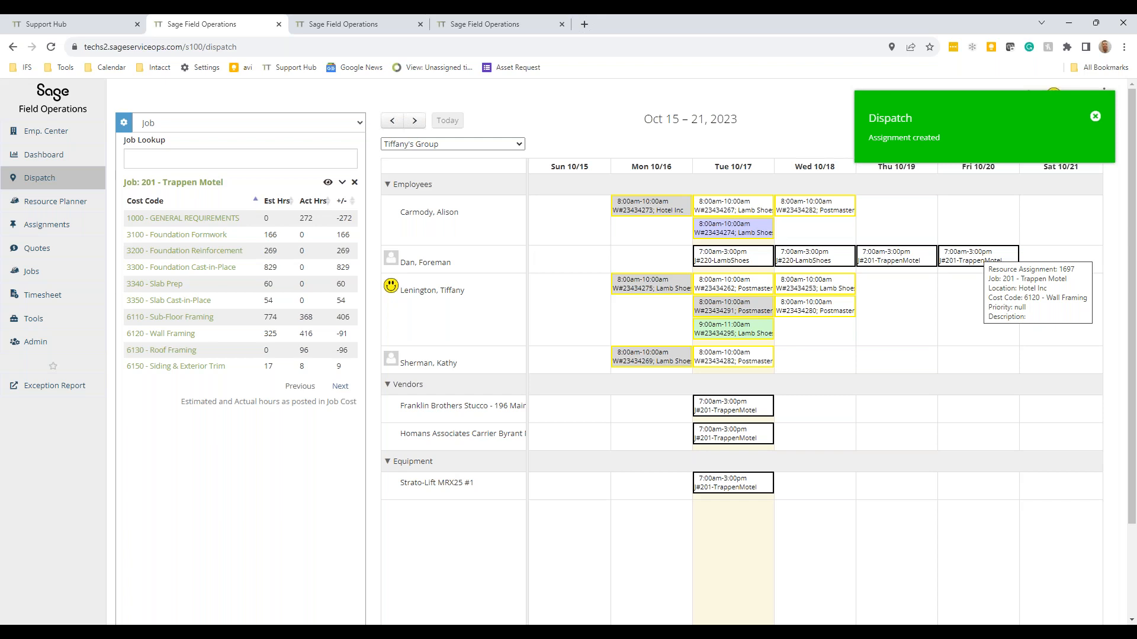
Step: Assign Trappen Motel's 3340 - Slab Prep cost code to the employee with the smiley icon on Tuesday 10/17 and dismiss the notification
{"action": "mouse_move", "coordinate": [43, 231]}
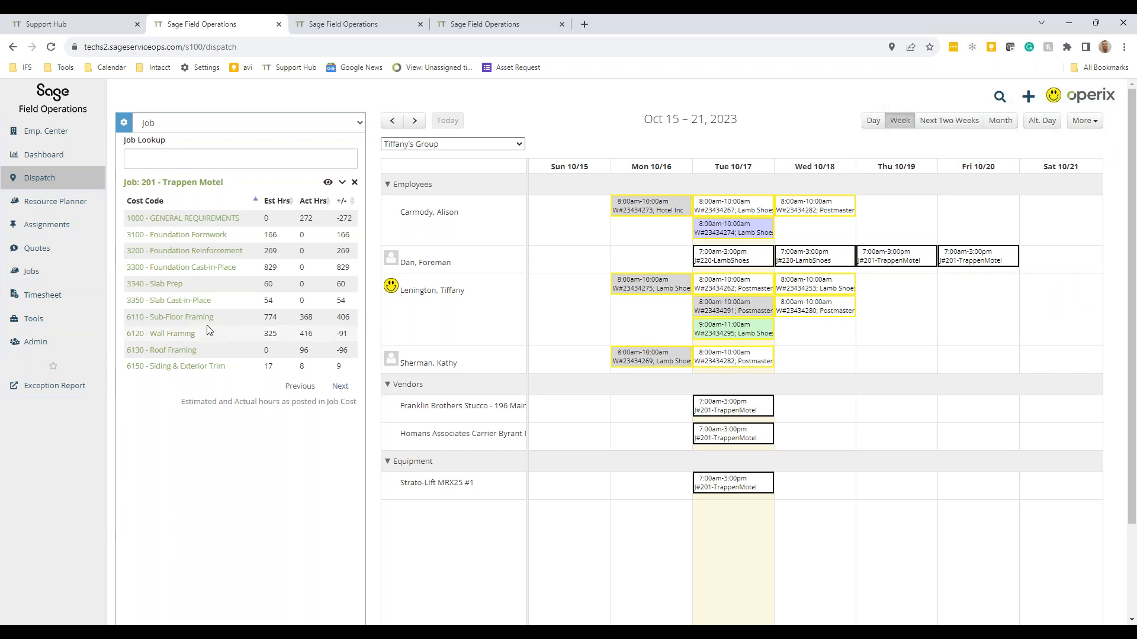
{"action": "left_click_drag", "start_coordinate": [165, 283], "coordinate": [728, 315]}
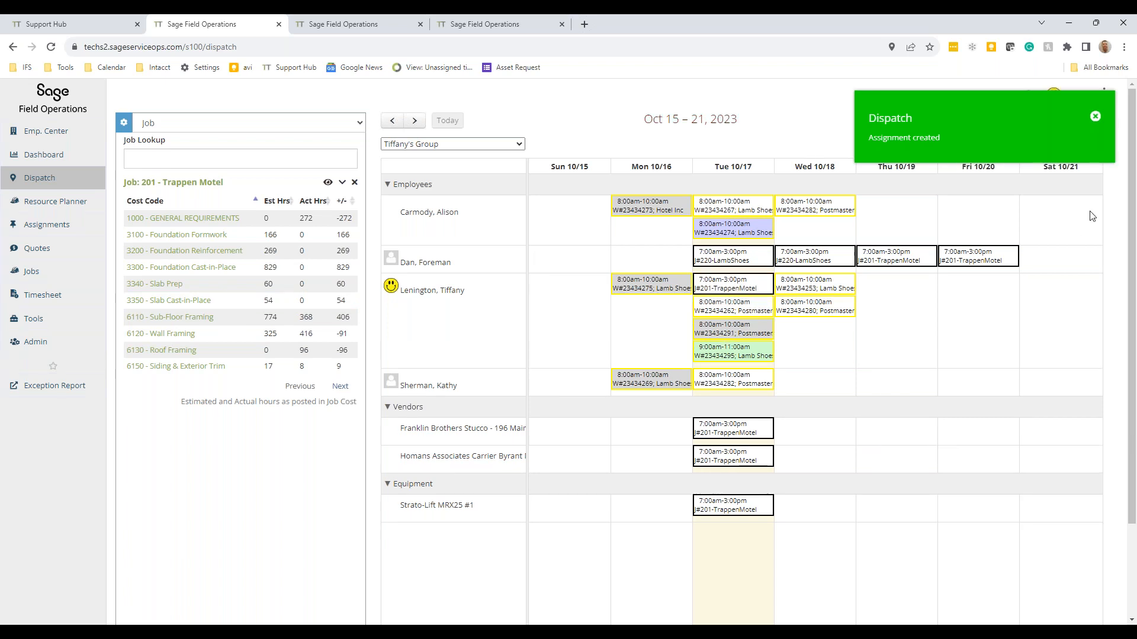
{"action": "left_click", "coordinate": [1094, 117]}
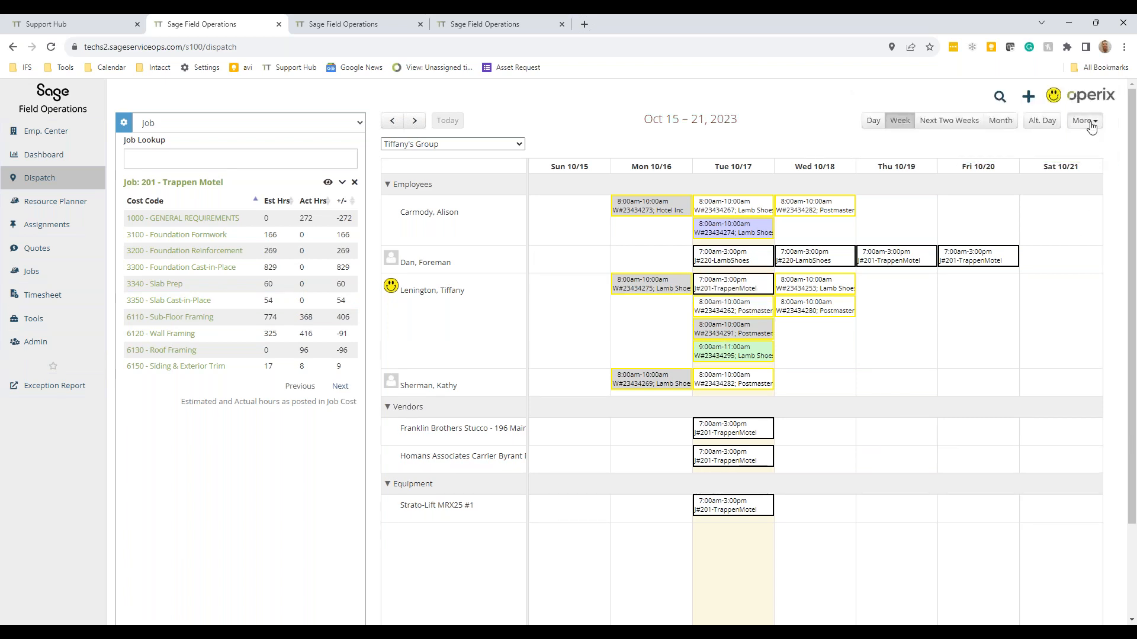
Step: Add and save a miscellaneous employee assignment scheduled for 10/20/2023 with the description PTO
{"action": "left_click", "coordinate": [1083, 121]}
{"action": "left_click", "coordinate": [1047, 217]}
{"action": "left_click", "coordinate": [513, 169]}
{"action": "left_click", "coordinate": [429, 167]}
{"action": "left_click", "coordinate": [469, 168]}
{"action": "left_click", "coordinate": [443, 165]}
{"action": "left_click", "coordinate": [515, 164]}
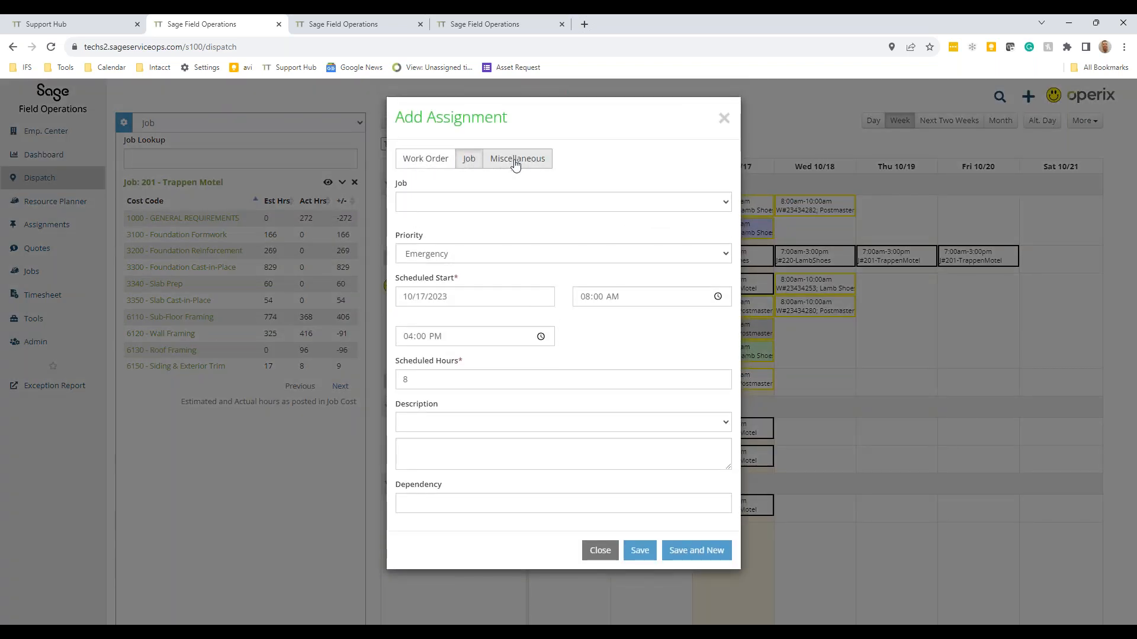
{"action": "left_click", "coordinate": [465, 453]}
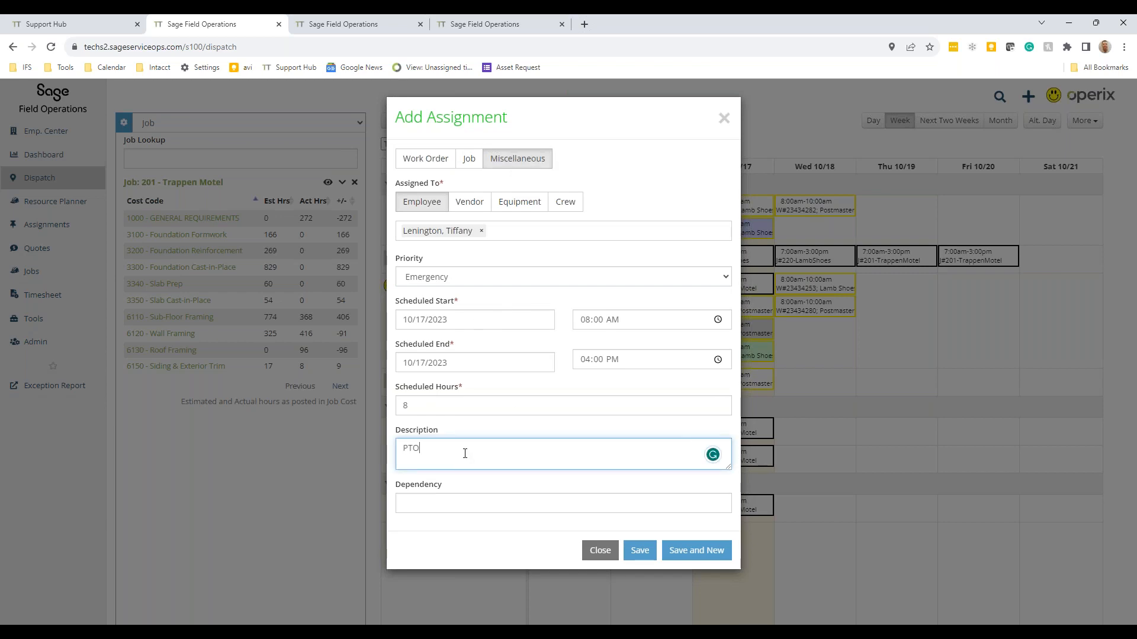
{"action": "left_click", "coordinate": [426, 326]}
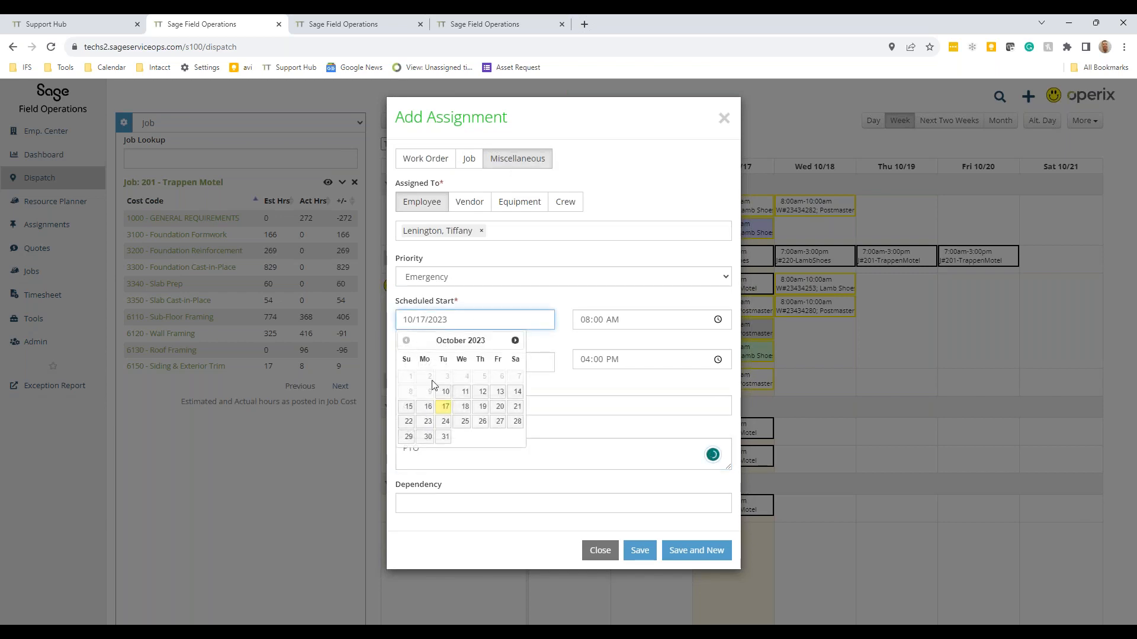
{"action": "left_click", "coordinate": [500, 406]}
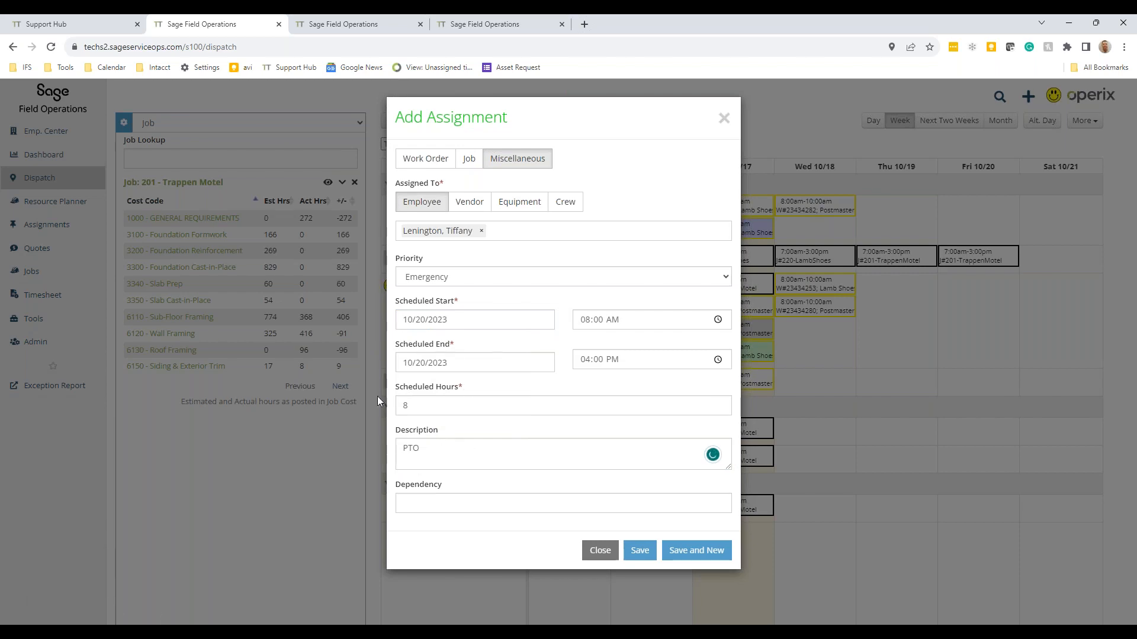
{"action": "left_click", "coordinate": [640, 550]}
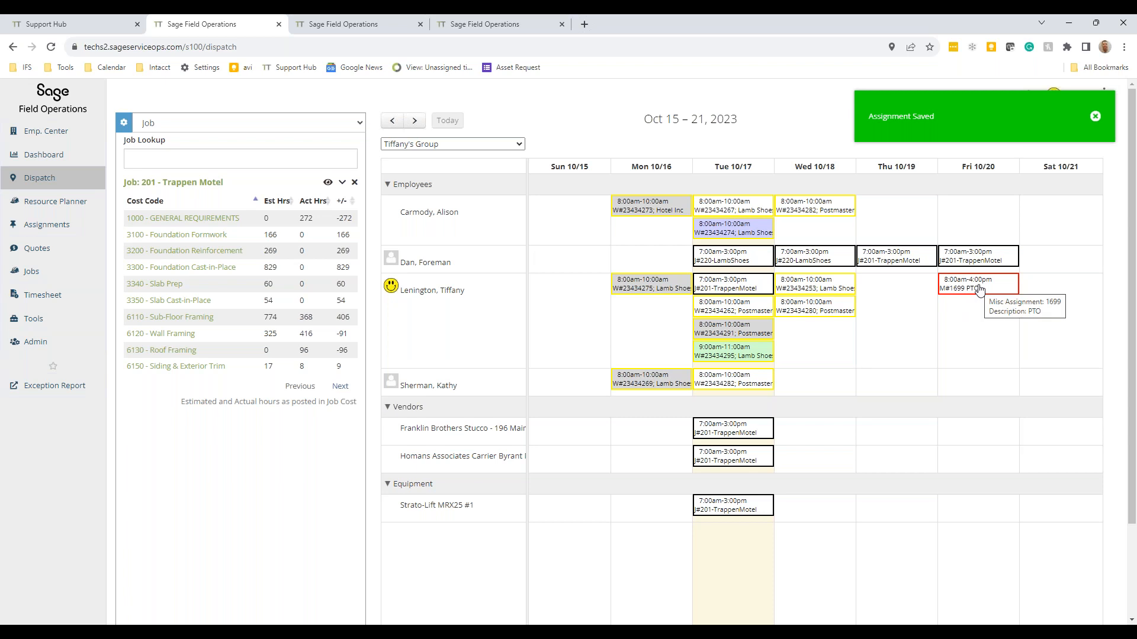
Step: Open the weekly assignments list and examine its scheduled entries and the available actions for Tuesday's Trappen Motel job labor
{"action": "mouse_move", "coordinate": [60, 231]}
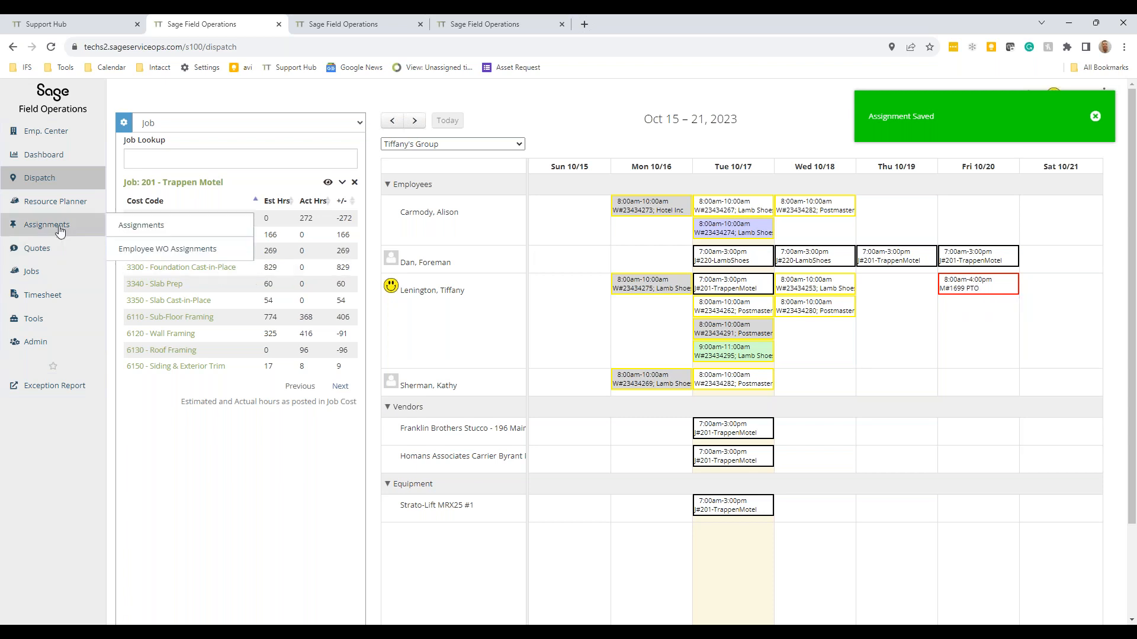
{"action": "left_click", "coordinate": [142, 225]}
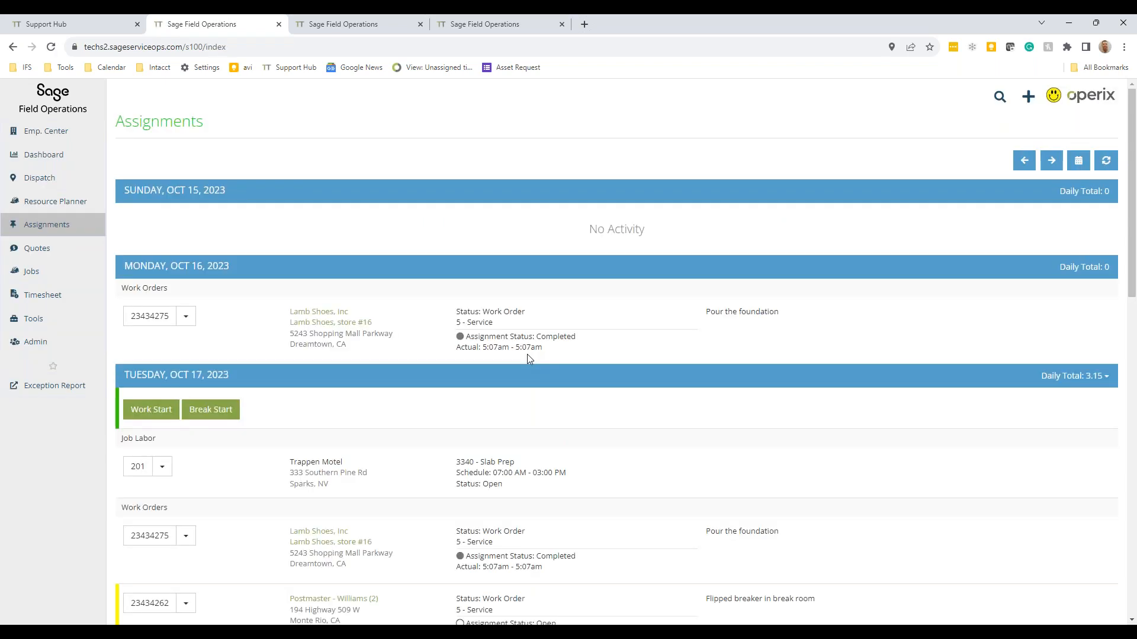
{"action": "scroll", "coordinate": [530, 359], "scroll_direction": "down", "scroll_amount": 10}
{"action": "scroll", "coordinate": [261, 482], "scroll_direction": "down", "scroll_amount": 3}
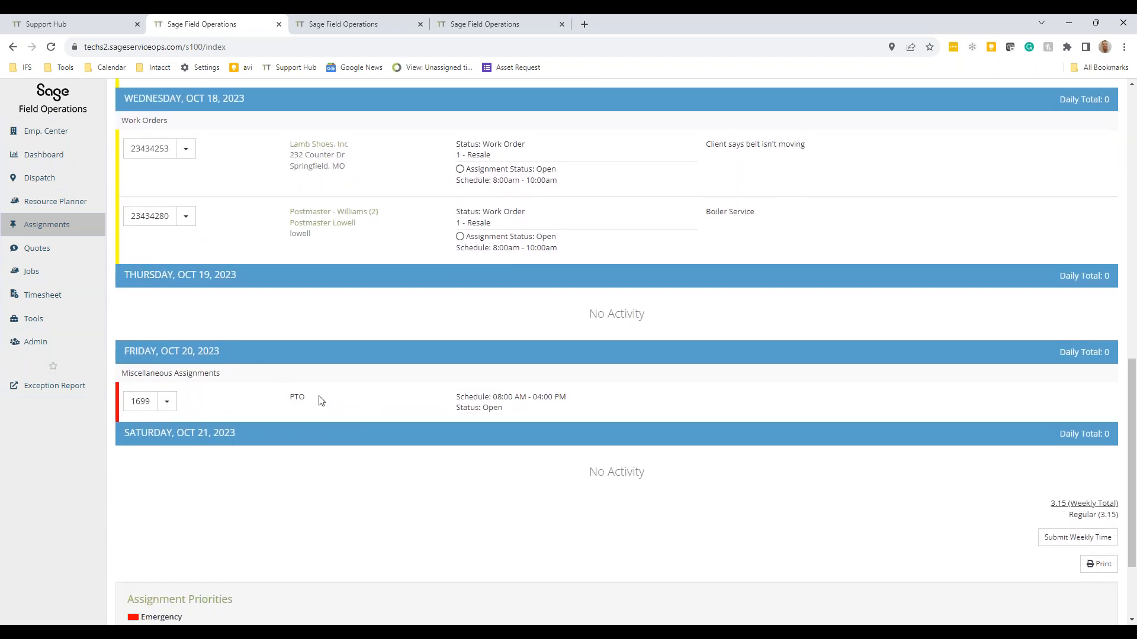
{"action": "scroll", "coordinate": [358, 426], "scroll_direction": "up", "scroll_amount": 6}
{"action": "scroll", "coordinate": [367, 458], "scroll_direction": "up", "scroll_amount": 3}
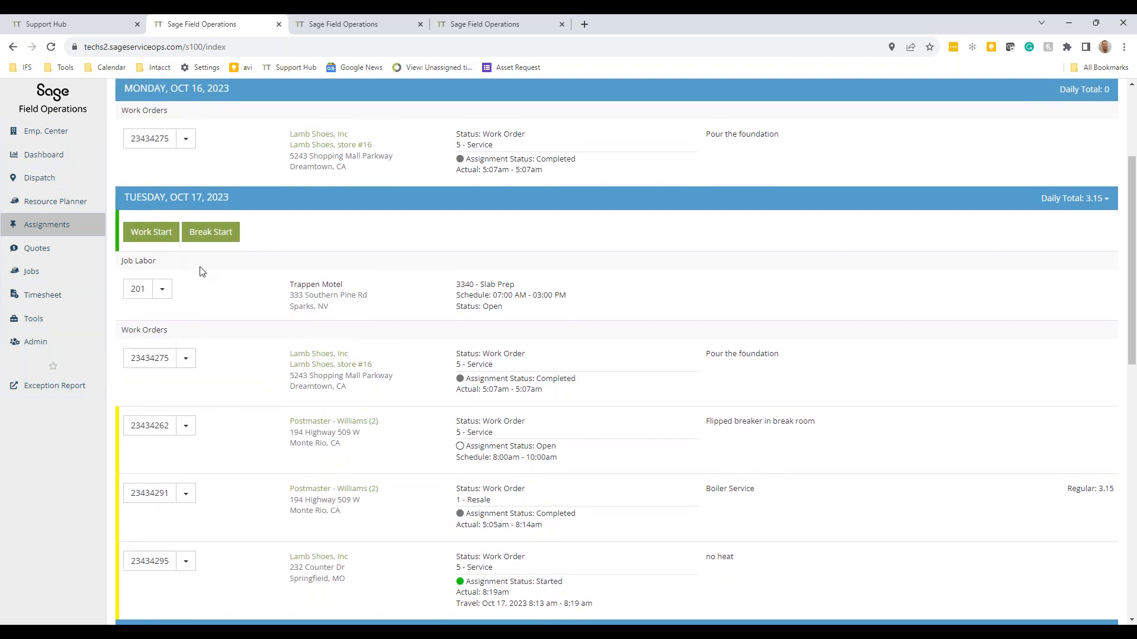
{"action": "left_click", "coordinate": [163, 290]}
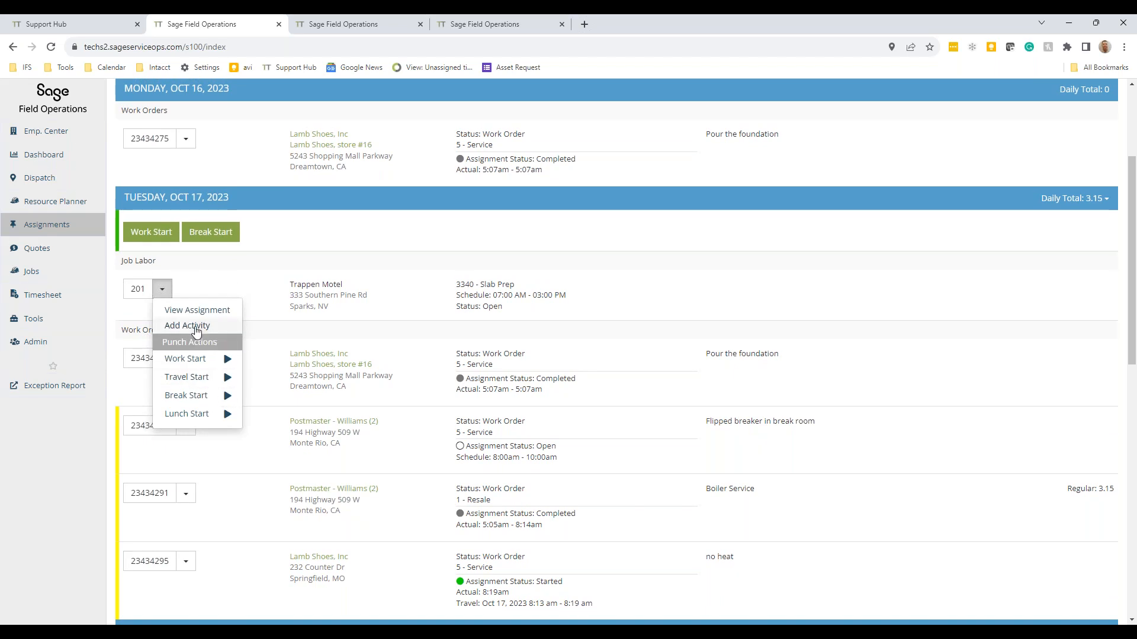
{"action": "left_click", "coordinate": [720, 287]}
Step: Complete the assignment on Tuesday's Lamb Shoes "no heat" work order and save its Regular payroll entry under cost code 1000 - GENERAL REQUIREMENTS
{"action": "scroll", "coordinate": [424, 556], "scroll_direction": "down", "scroll_amount": 1}
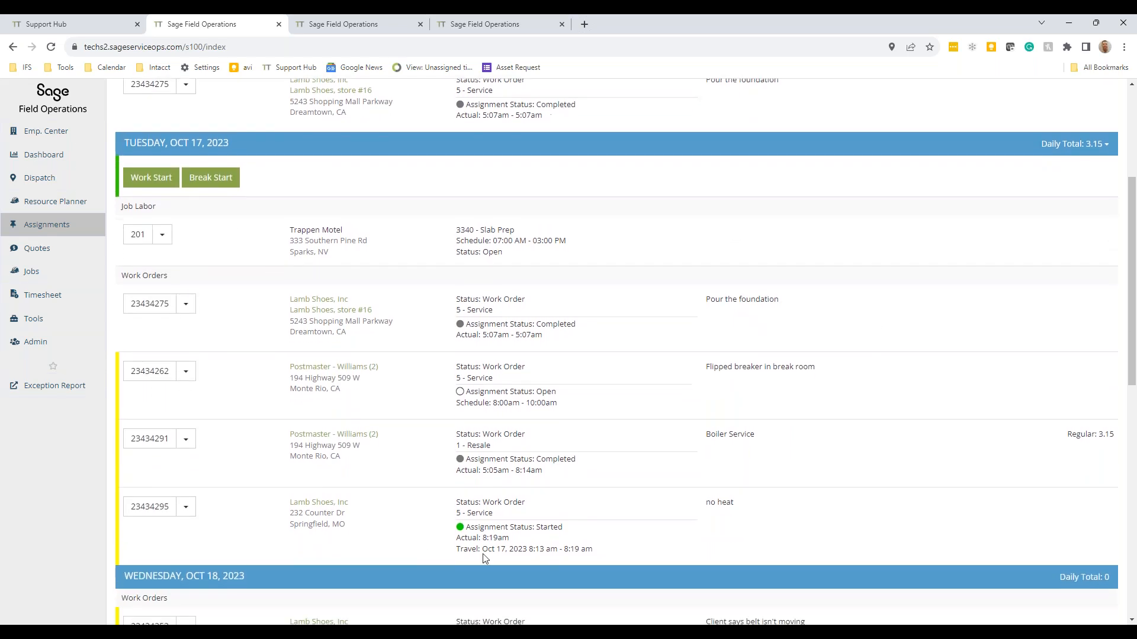
{"action": "left_click", "coordinate": [186, 503]}
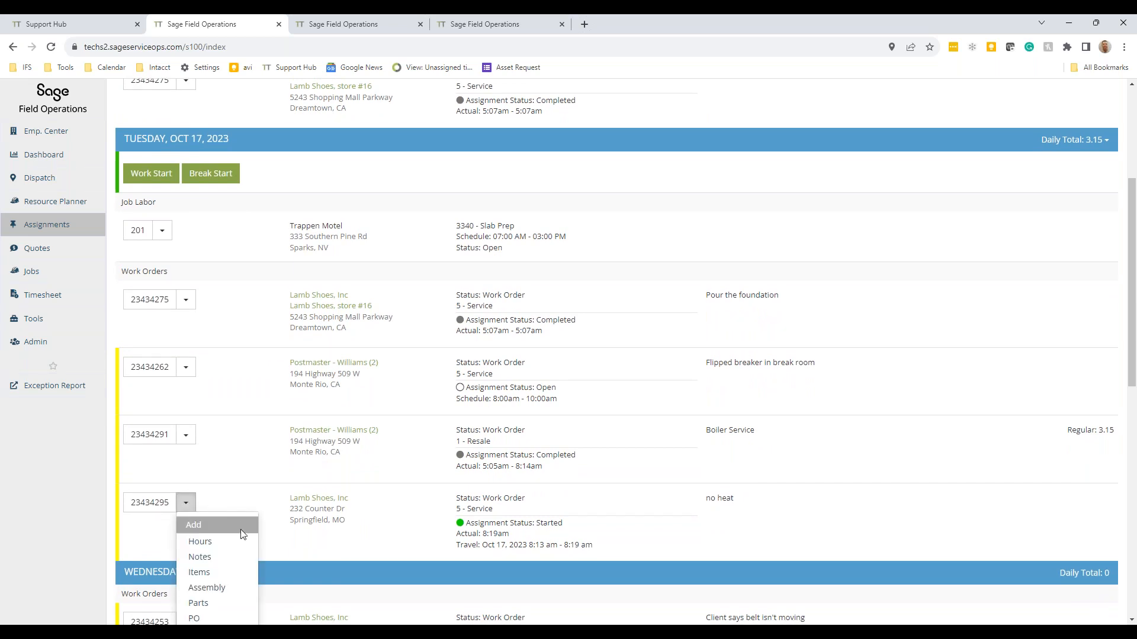
{"action": "scroll", "coordinate": [239, 529], "scroll_direction": "down", "scroll_amount": 3}
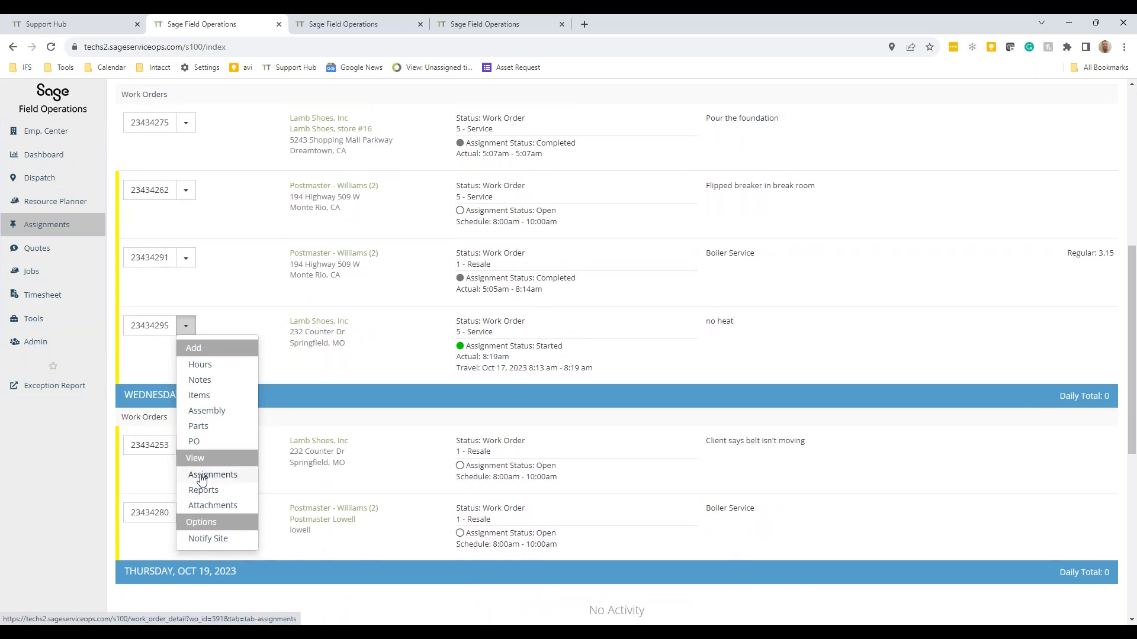
{"action": "left_click", "coordinate": [201, 476]}
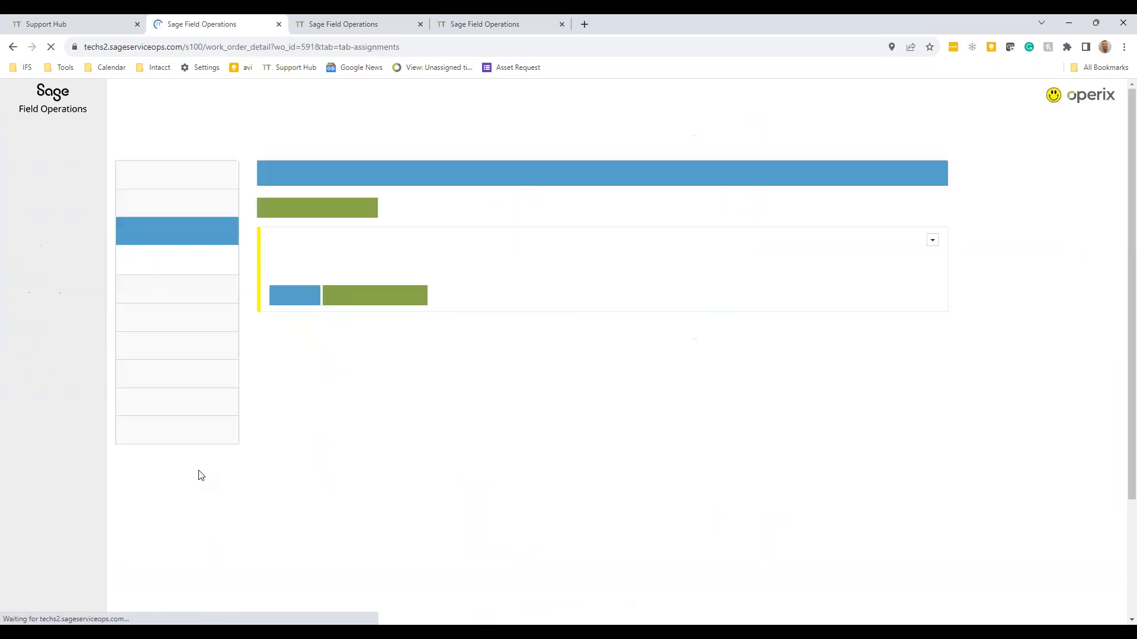
{"action": "left_click", "coordinate": [414, 295]}
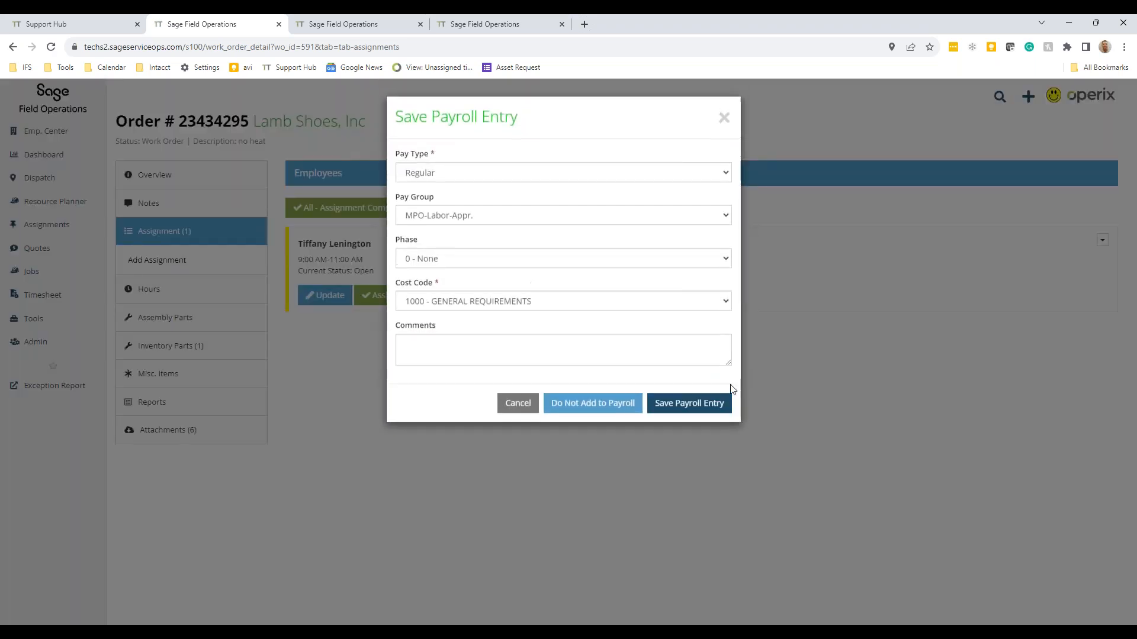
{"action": "left_click", "coordinate": [569, 409]}
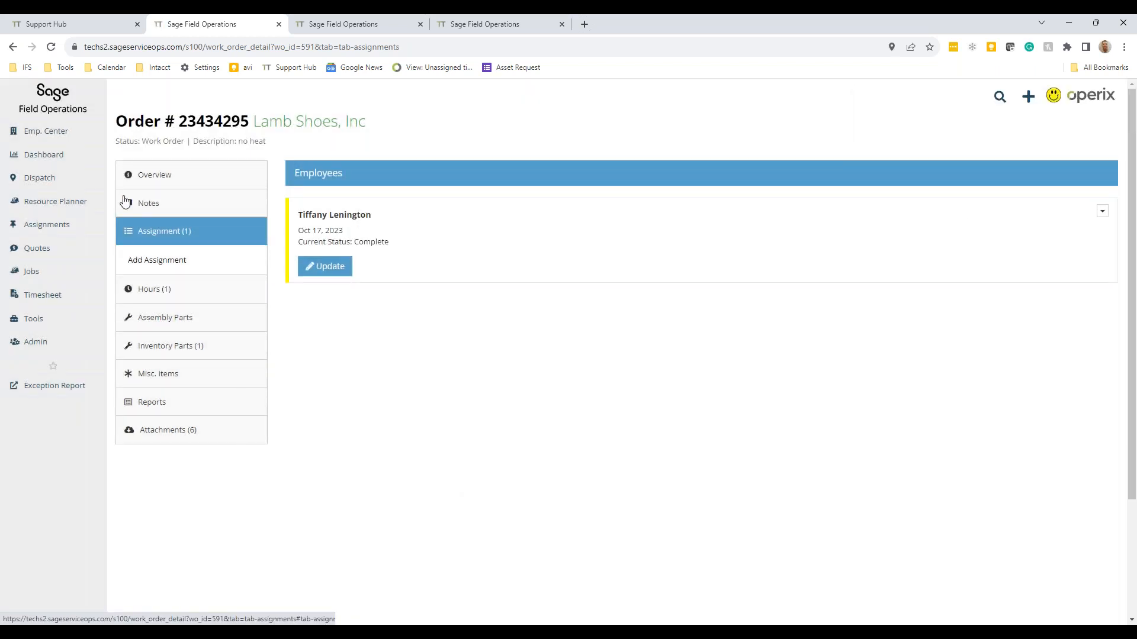
Step: Reopen the Lamb Shoes "no heat" work order from the assignments list and examine its assignment times and overview
{"action": "mouse_move", "coordinate": [47, 224]}
{"action": "left_click", "coordinate": [118, 227]}
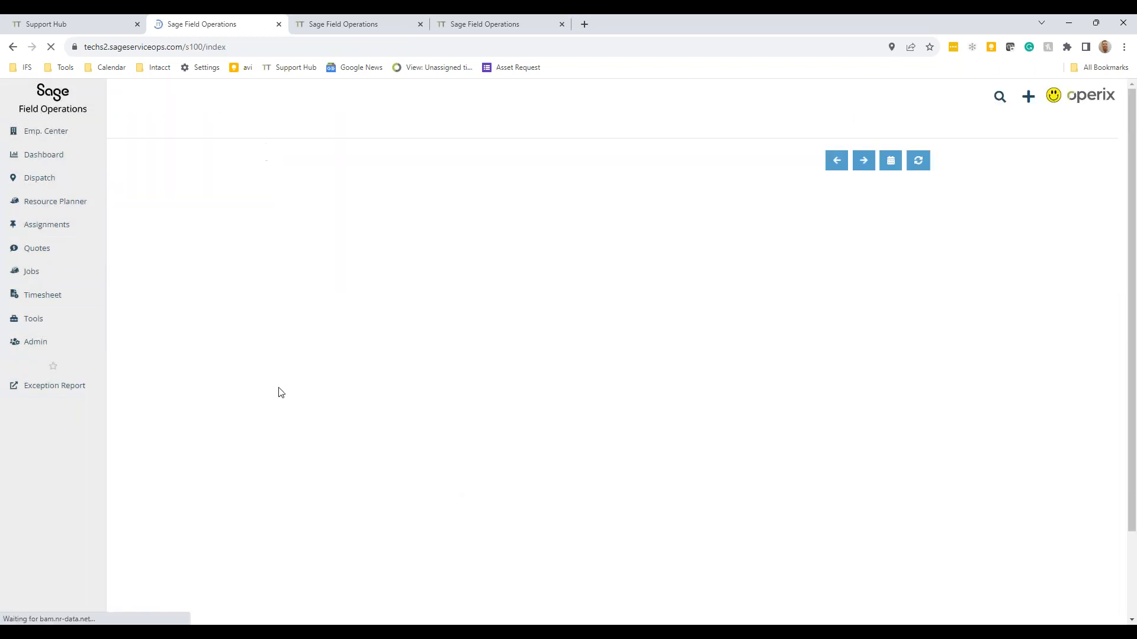
{"action": "scroll", "coordinate": [598, 524], "scroll_direction": "down", "scroll_amount": 4}
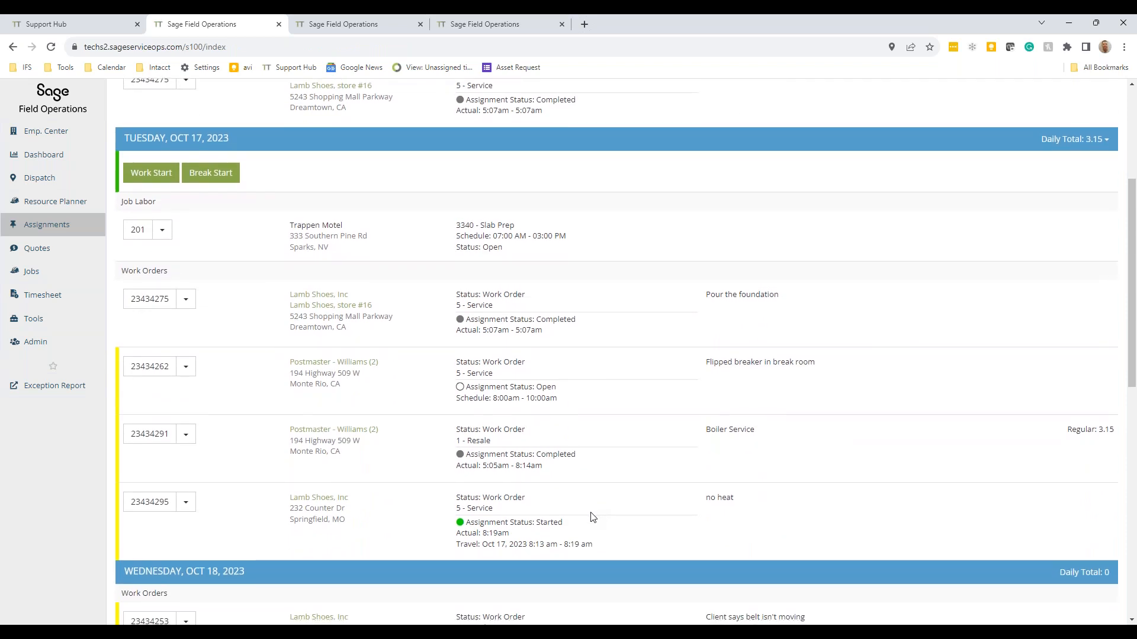
{"action": "scroll", "coordinate": [592, 517], "scroll_direction": "down", "scroll_amount": 1}
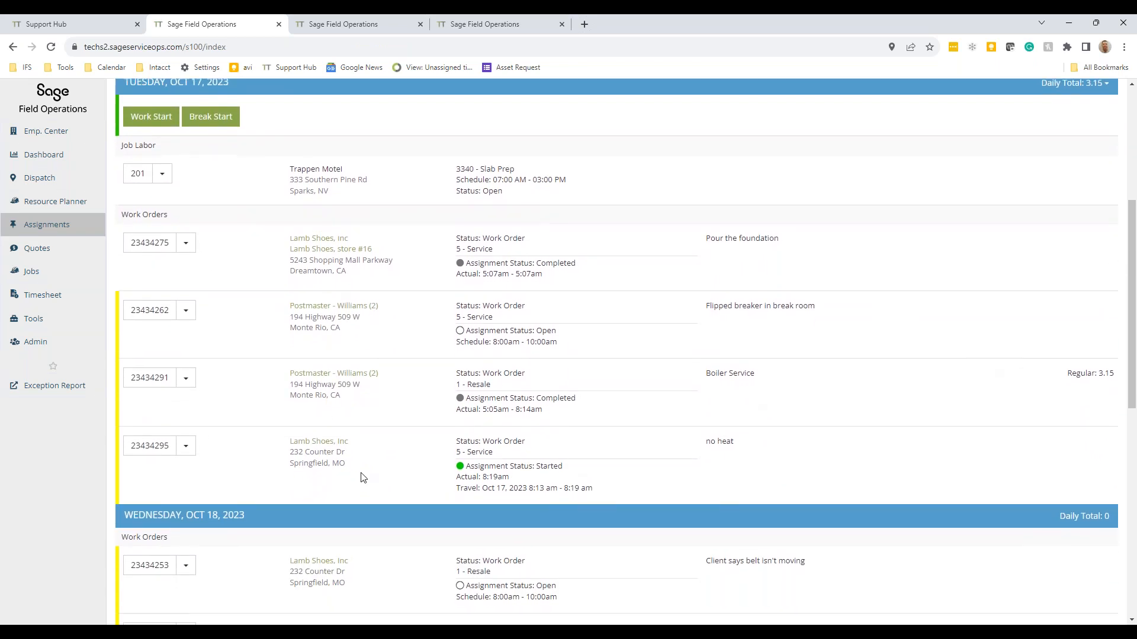
{"action": "left_click", "coordinate": [187, 445]}
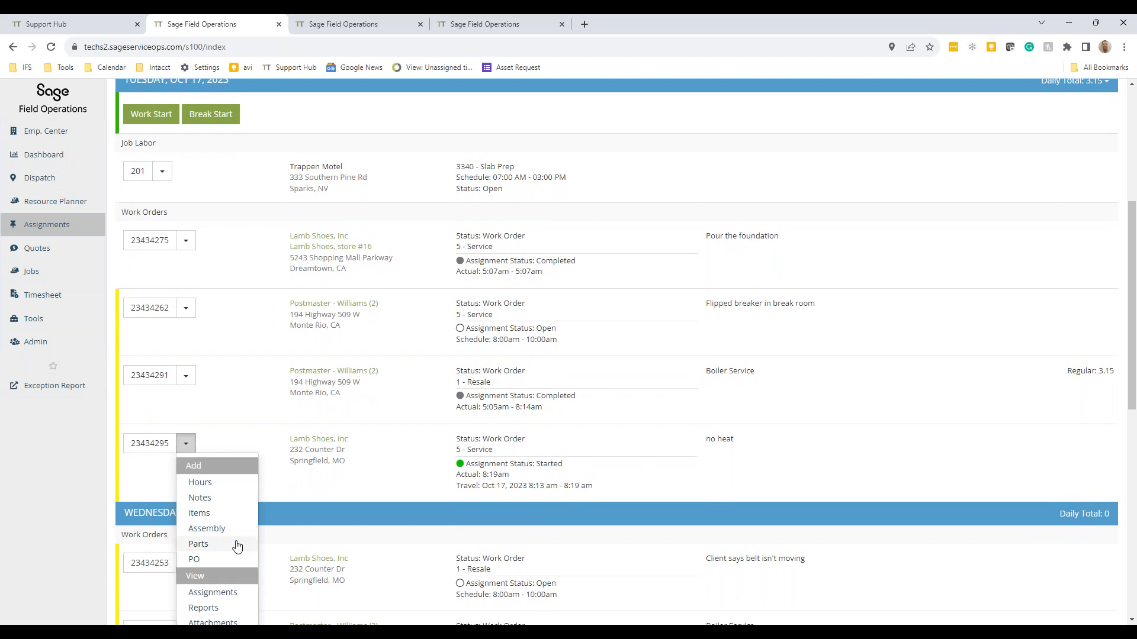
{"action": "scroll", "coordinate": [231, 548], "scroll_direction": "down", "scroll_amount": 1}
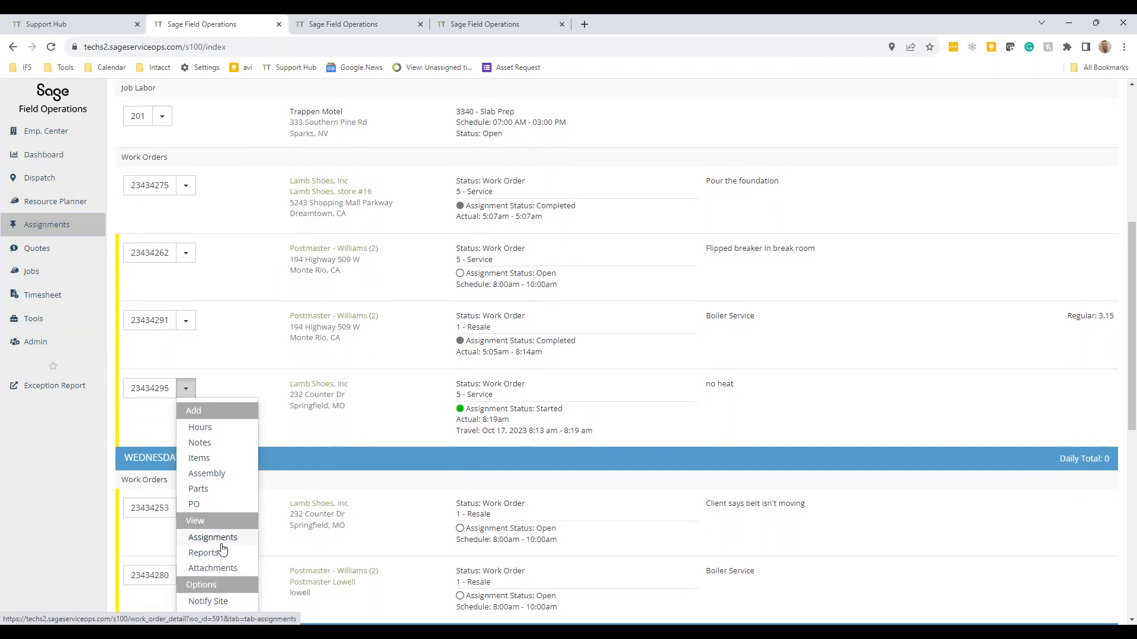
{"action": "left_click", "coordinate": [221, 537]}
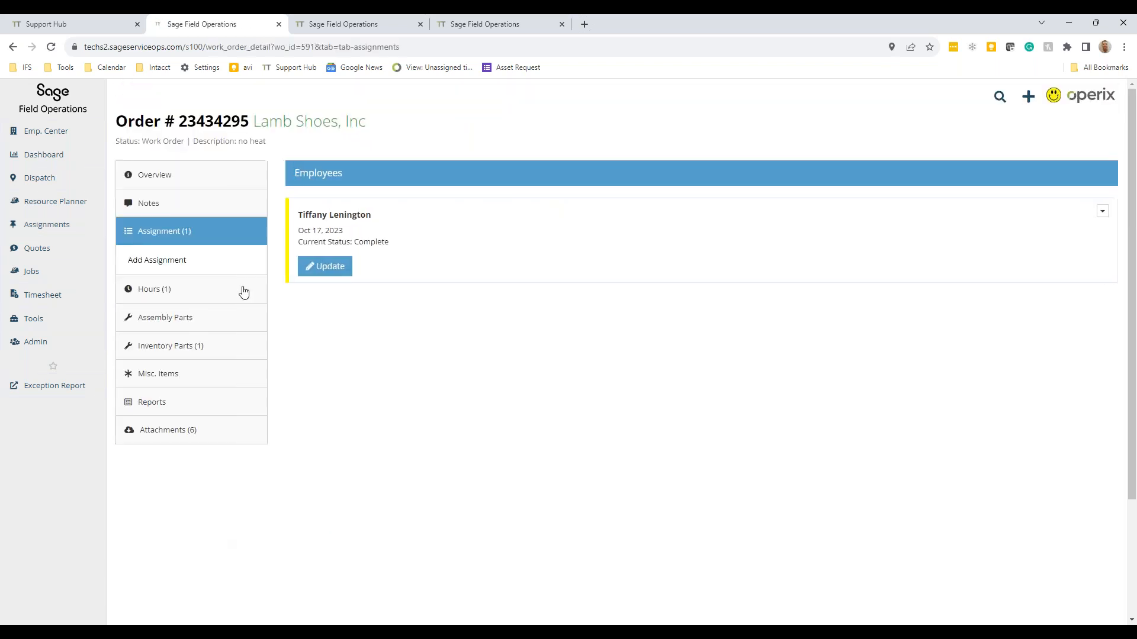
{"action": "left_click", "coordinate": [330, 267]}
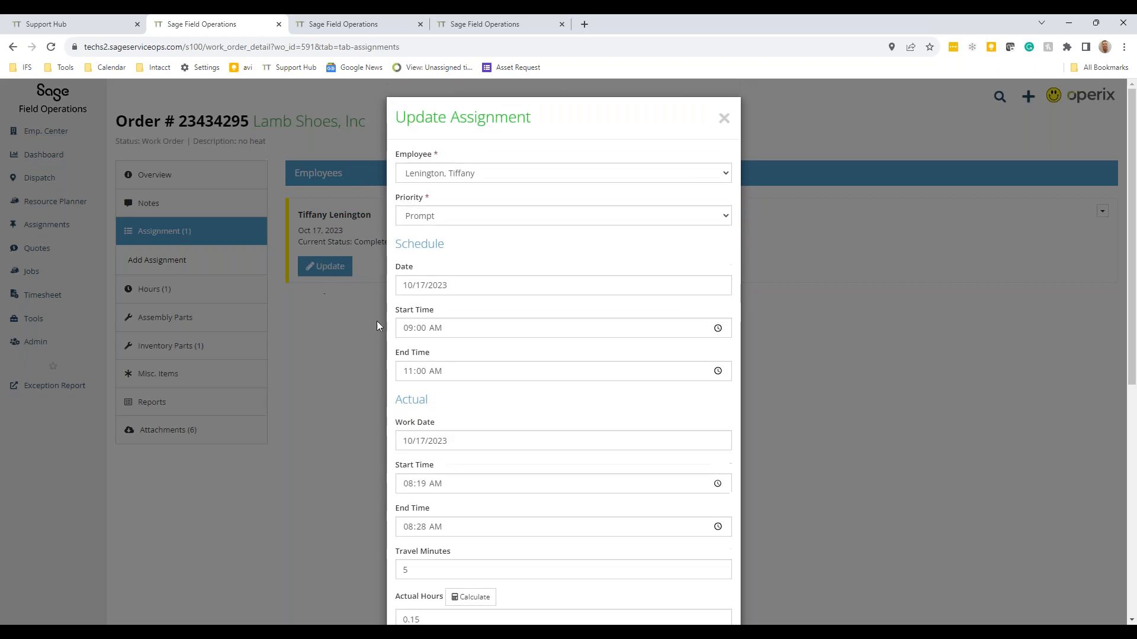
{"action": "left_click", "coordinate": [724, 119]}
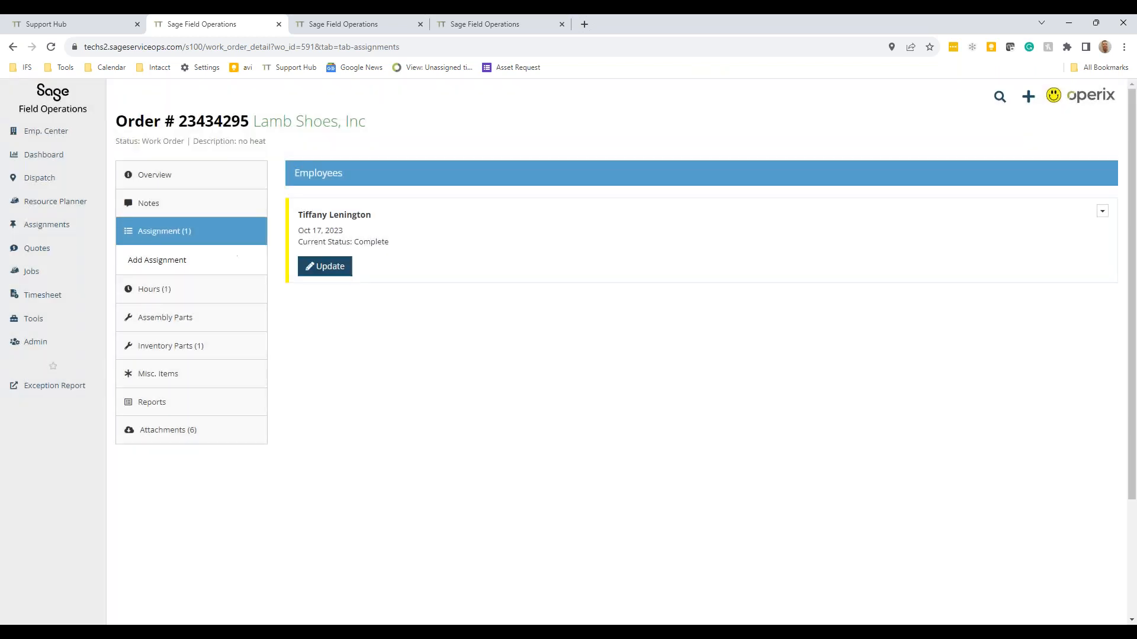
{"action": "left_click", "coordinate": [163, 176]}
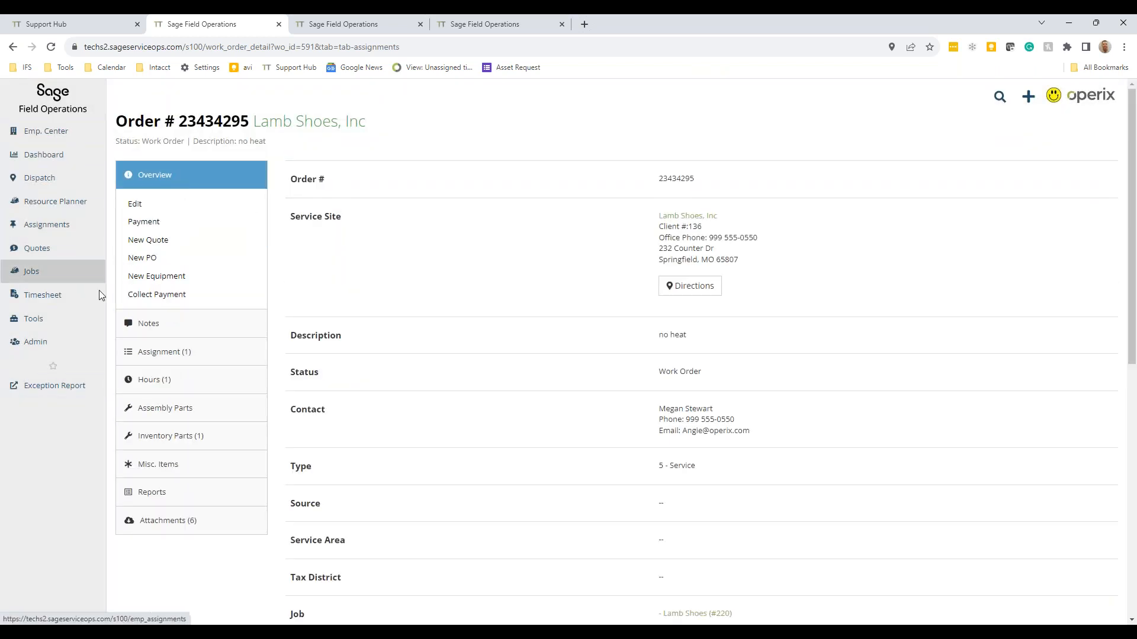
Step: Return to the weekly assignments list and review the entries from Monday through Friday
{"action": "mouse_move", "coordinate": [82, 323]}
{"action": "mouse_move", "coordinate": [69, 226]}
{"action": "left_click", "coordinate": [141, 224]}
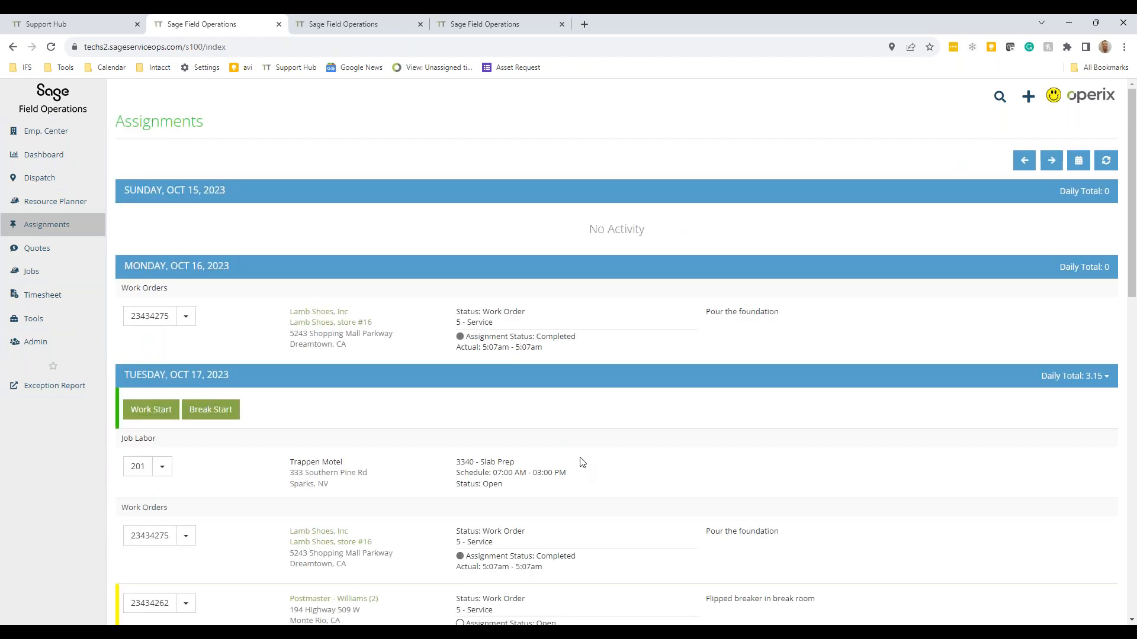
{"action": "scroll", "coordinate": [581, 462], "scroll_direction": "down", "scroll_amount": 2}
{"action": "scroll", "coordinate": [431, 532], "scroll_direction": "down", "scroll_amount": 8}
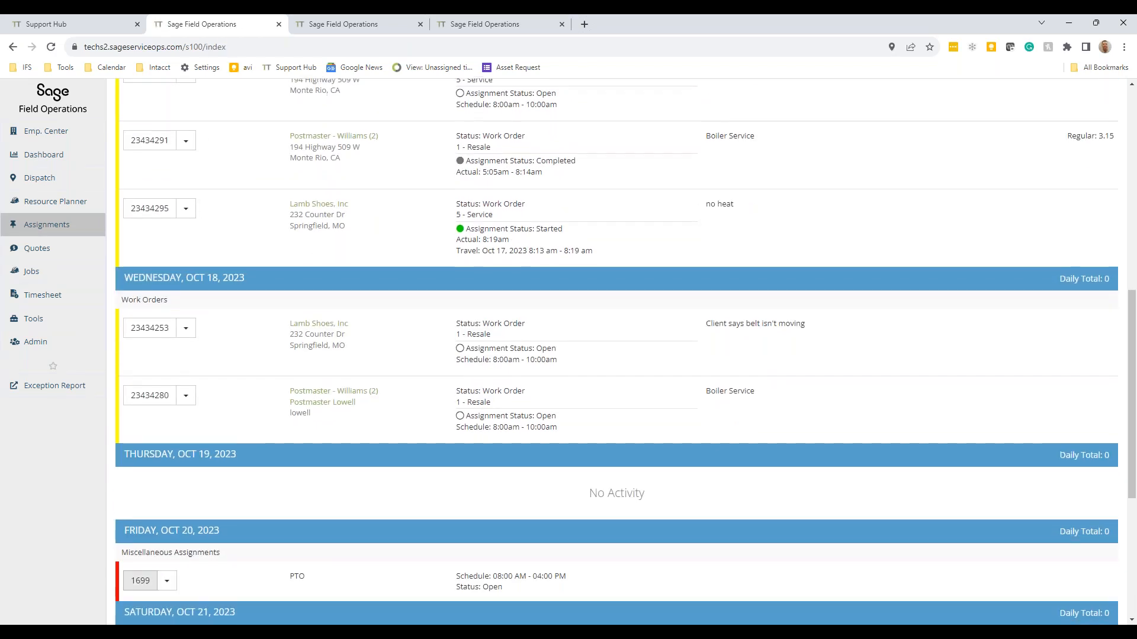
{"action": "scroll", "coordinate": [430, 533], "scroll_direction": "up", "scroll_amount": 8}
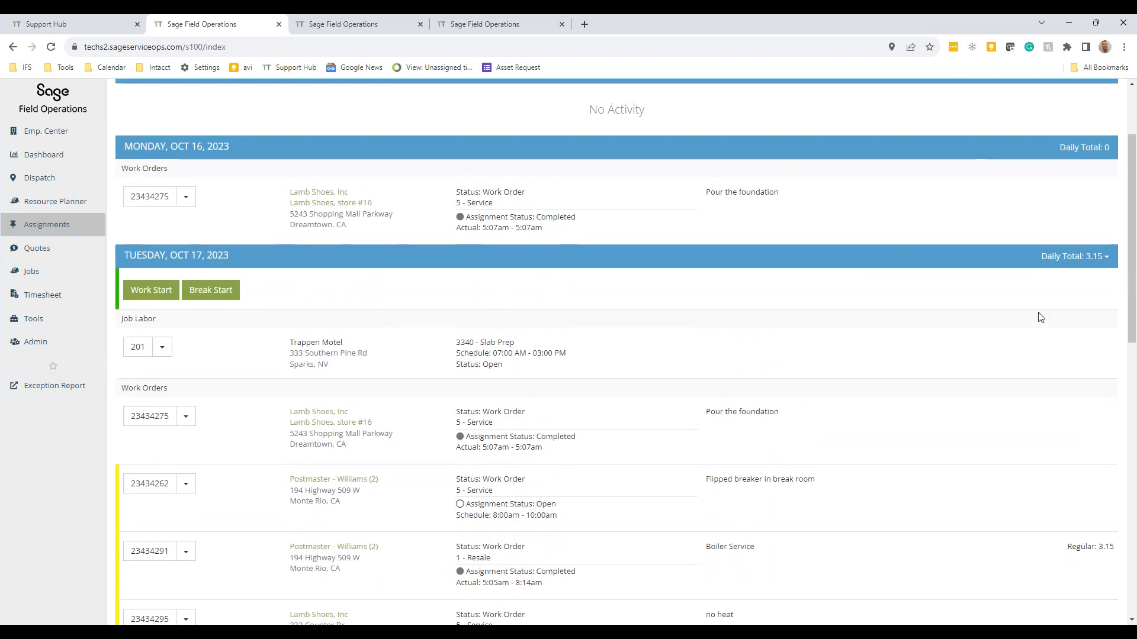
{"action": "scroll", "coordinate": [1033, 321], "scroll_direction": "up", "scroll_amount": 1}
Step: Add and save miscellaneous assignment time for 10/17/2023 with 1 labor hour and the description Training
{"action": "left_click", "coordinate": [1028, 96]}
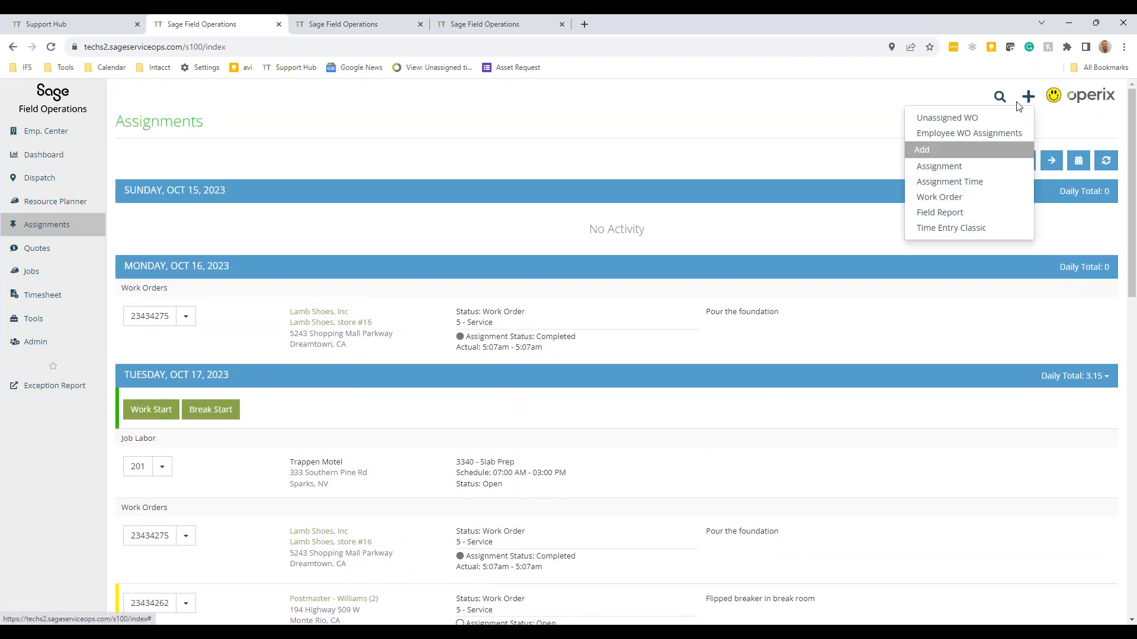
{"action": "left_click", "coordinate": [980, 181]}
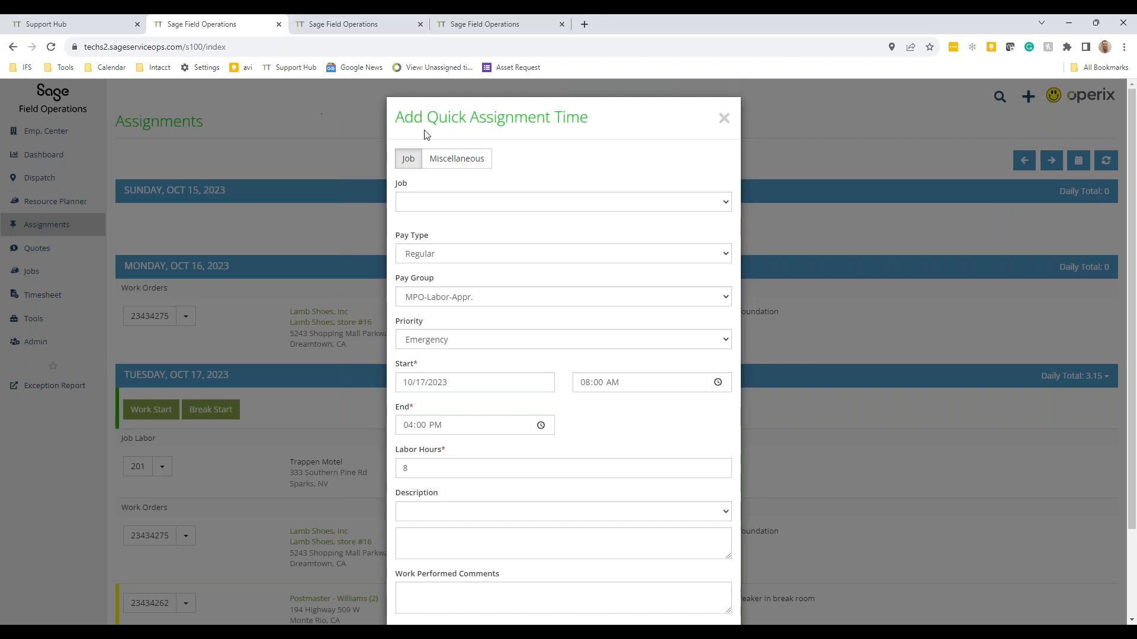
{"action": "left_click", "coordinate": [453, 160]}
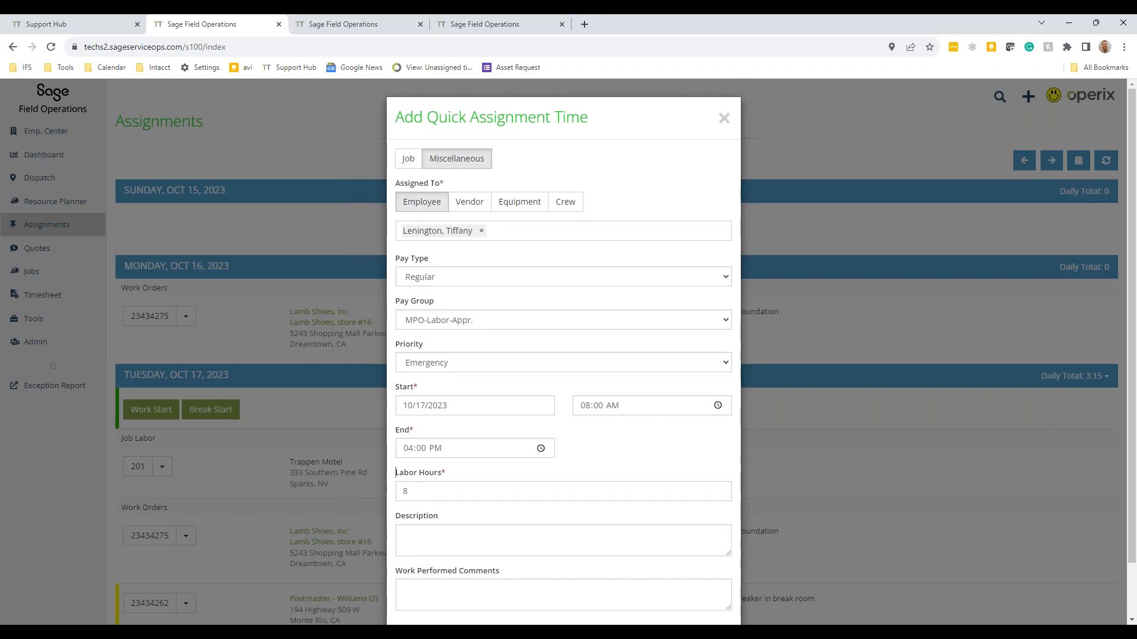
{"action": "left_click_drag", "start_coordinate": [418, 491], "coordinate": [383, 487]}
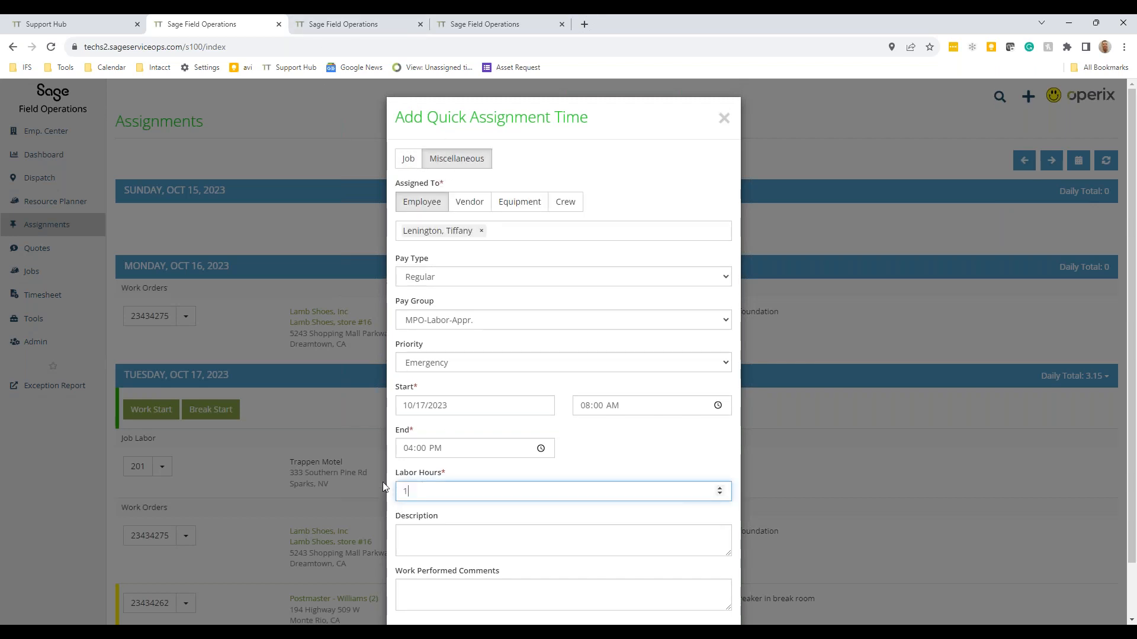
{"action": "scroll", "coordinate": [563, 461], "scroll_direction": "down", "scroll_amount": 1}
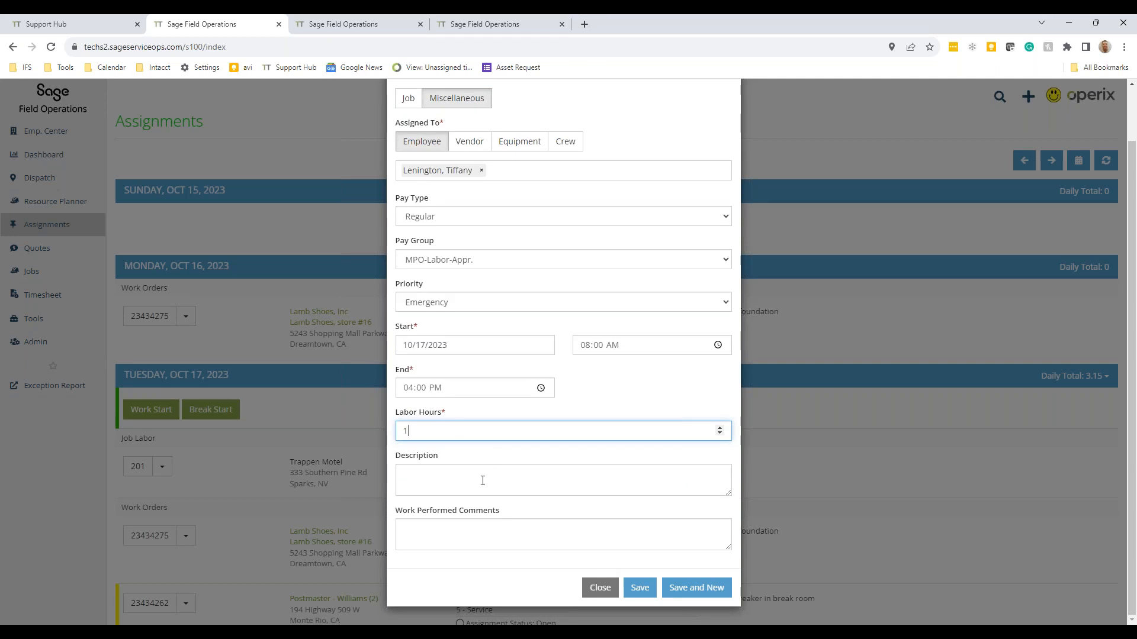
{"action": "left_click", "coordinate": [456, 479]}
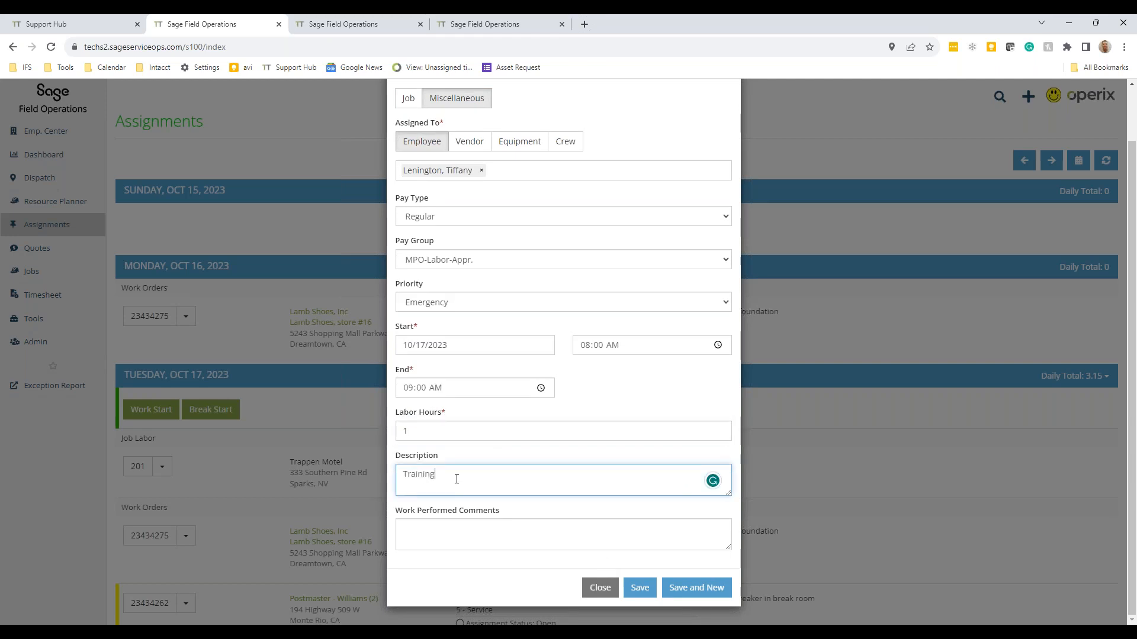
{"action": "left_click", "coordinate": [640, 587]}
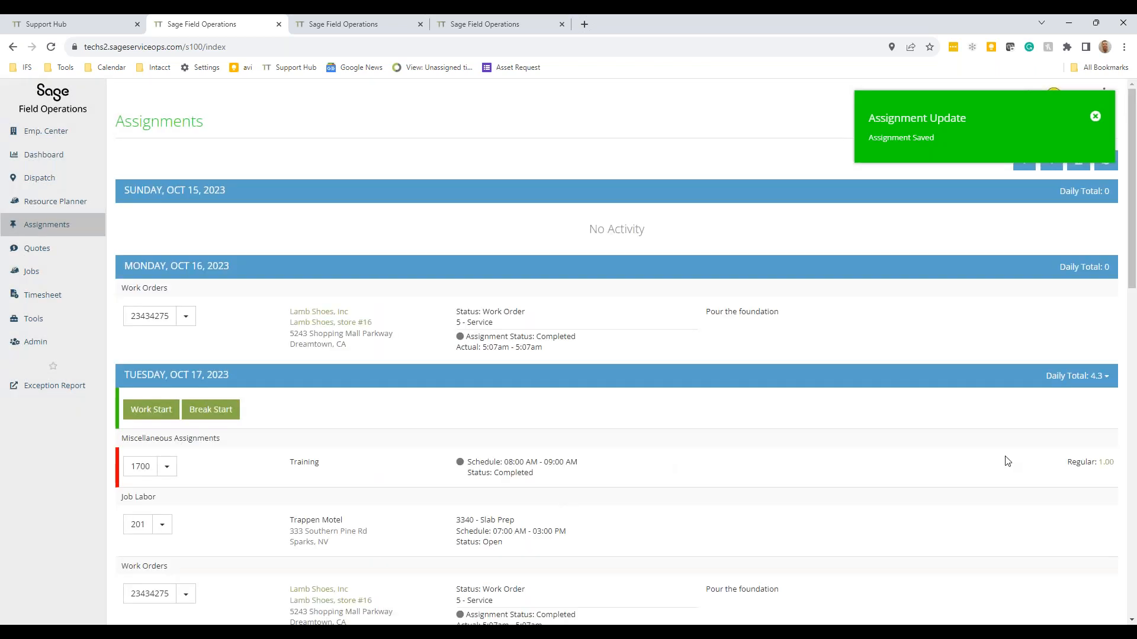
Step: Review Tuesday's assignments, their completion statuses and their recorded regular hours in the weekly assignments list
{"action": "scroll", "coordinate": [1091, 467], "scroll_direction": "down", "scroll_amount": 5}
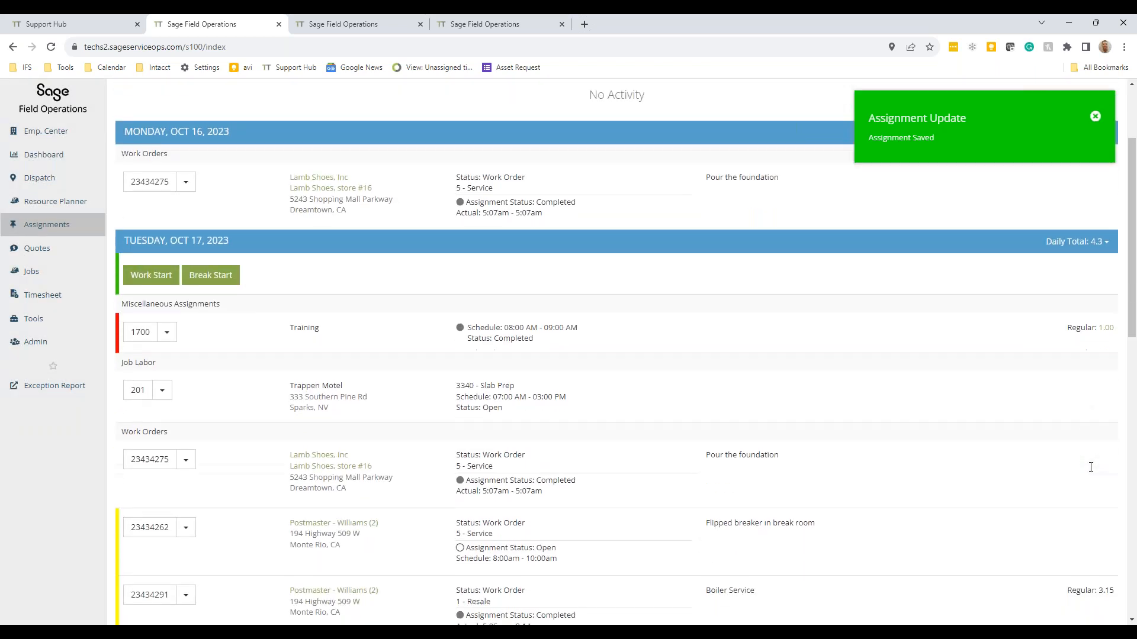
{"action": "scroll", "coordinate": [1104, 531], "scroll_direction": "down", "scroll_amount": 1}
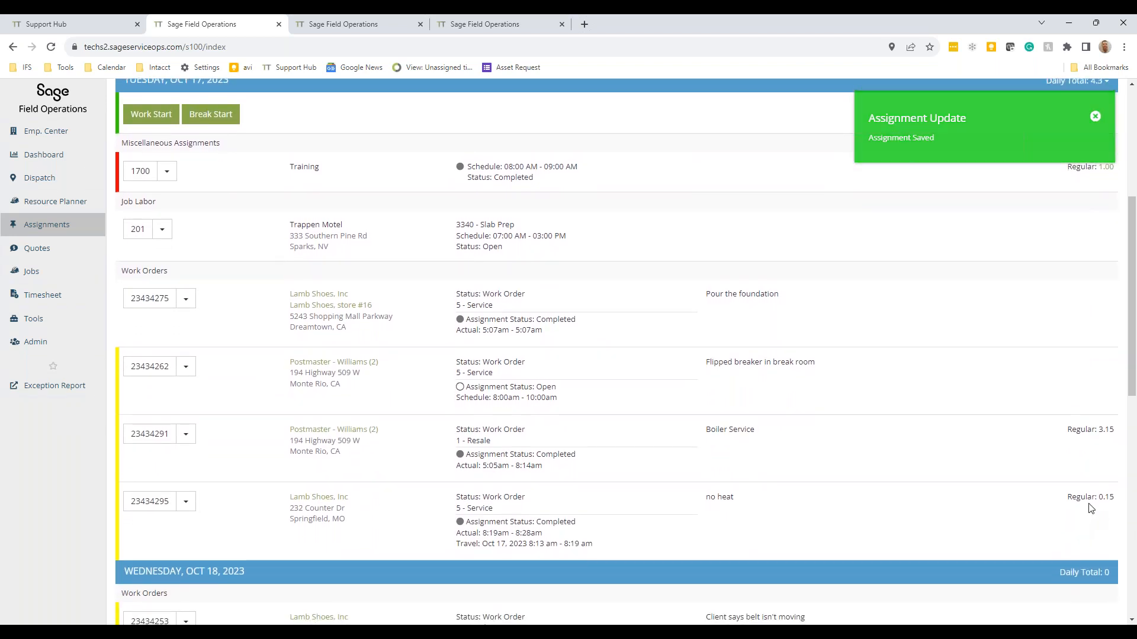
{"action": "scroll", "coordinate": [1085, 450], "scroll_direction": "up", "scroll_amount": 3}
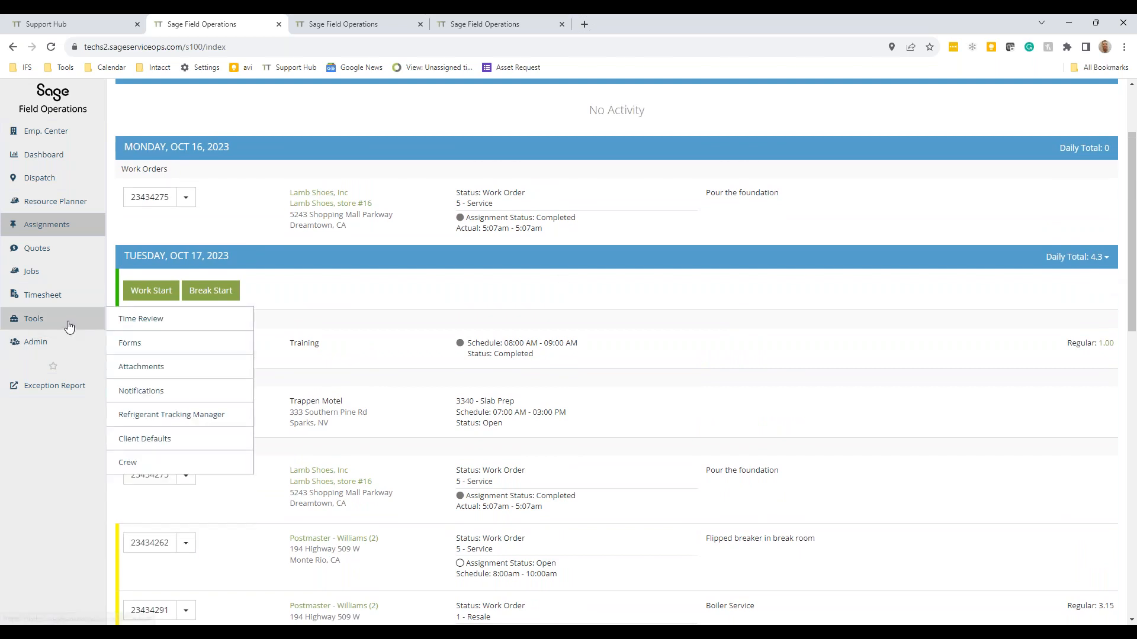
{"action": "mouse_move", "coordinate": [54, 318]}
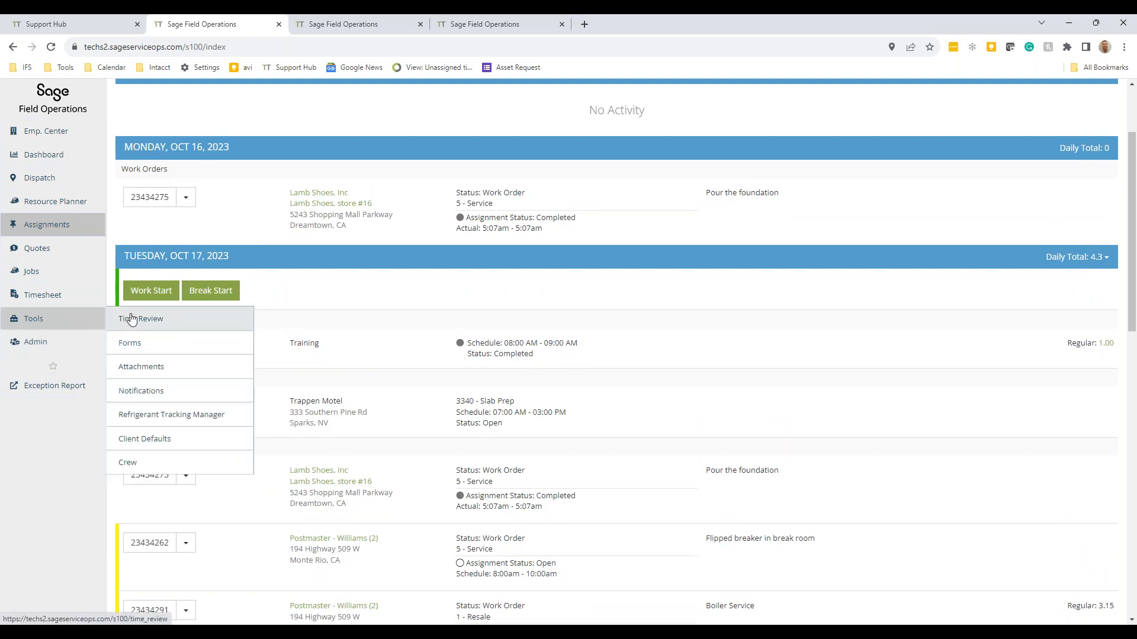
{"action": "scroll", "coordinate": [581, 439], "scroll_direction": "down", "scroll_amount": 7}
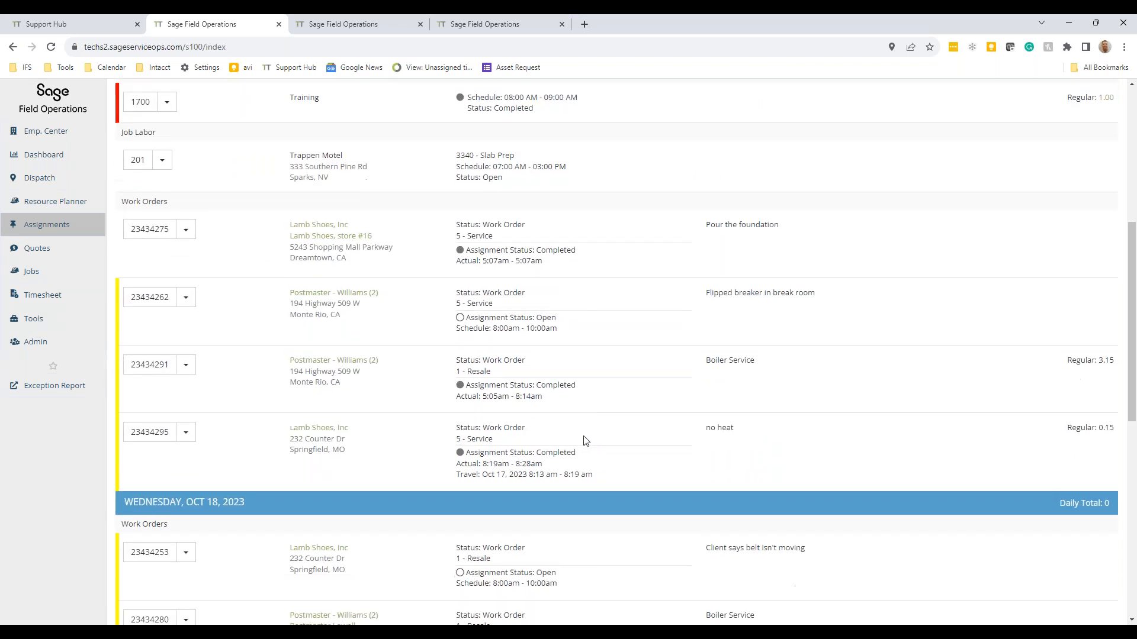
Step: Submit the weekly time to payroll with the no-injury attestation checked and a hand-drawn signature
{"action": "scroll", "coordinate": [522, 533], "scroll_direction": "down", "scroll_amount": 5}
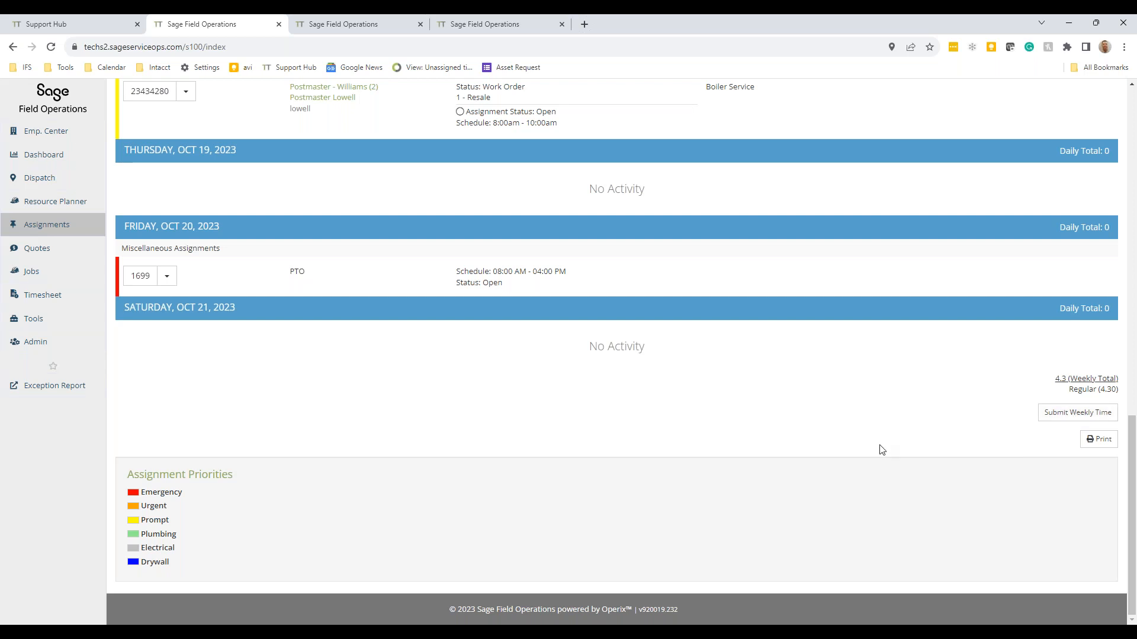
{"action": "left_click", "coordinate": [1069, 417]}
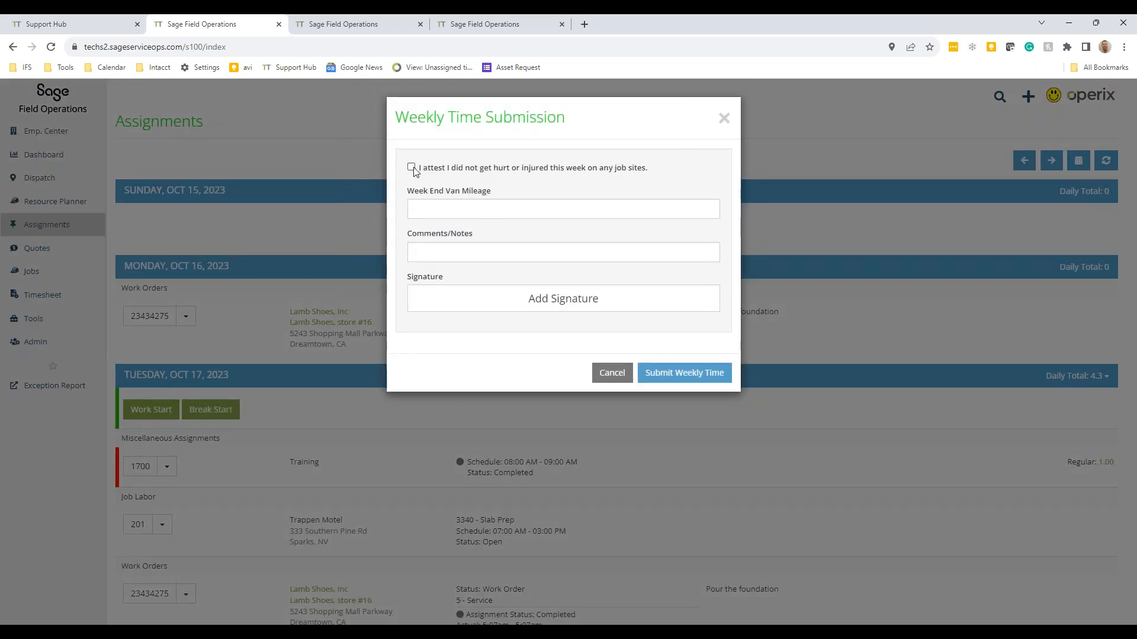
{"action": "left_click_drag", "start_coordinate": [662, 170], "coordinate": [425, 169]}
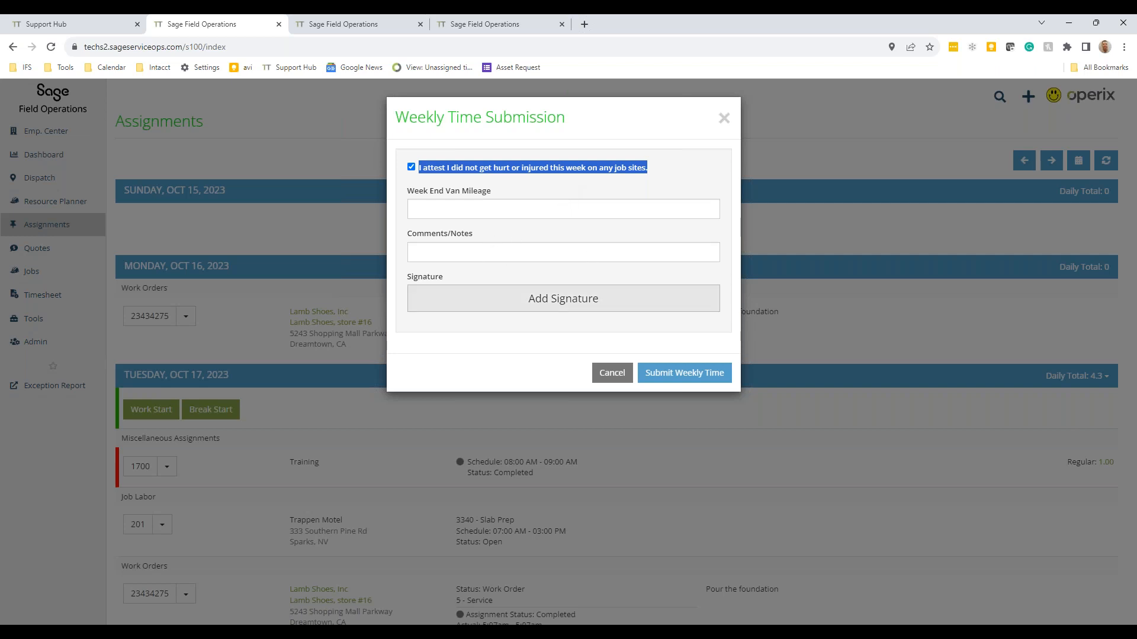
{"action": "left_click", "coordinate": [500, 305]}
{"action": "mouse_move", "coordinate": [478, 261]}
{"action": "left_mouse_down"}
{"action": "mouse_move", "coordinate": [497, 201]}
{"action": "mouse_move", "coordinate": [633, 200]}
{"action": "left_mouse_up"}
{"action": "left_click", "coordinate": [146, 95]}
{"action": "left_click", "coordinate": [664, 436]}
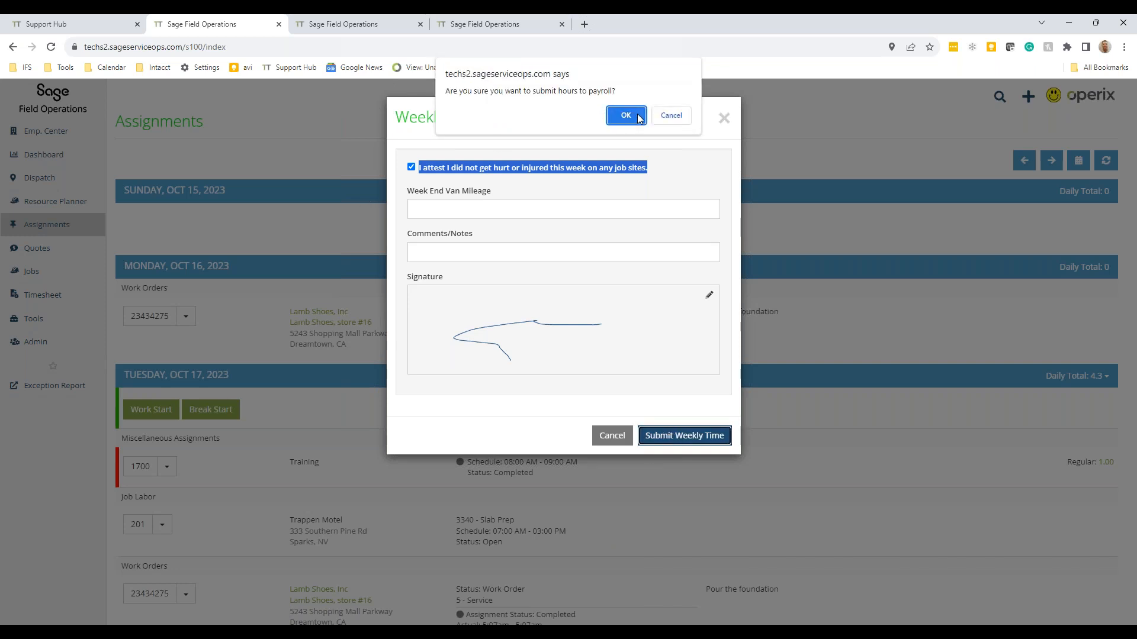
{"action": "left_click", "coordinate": [625, 116]}
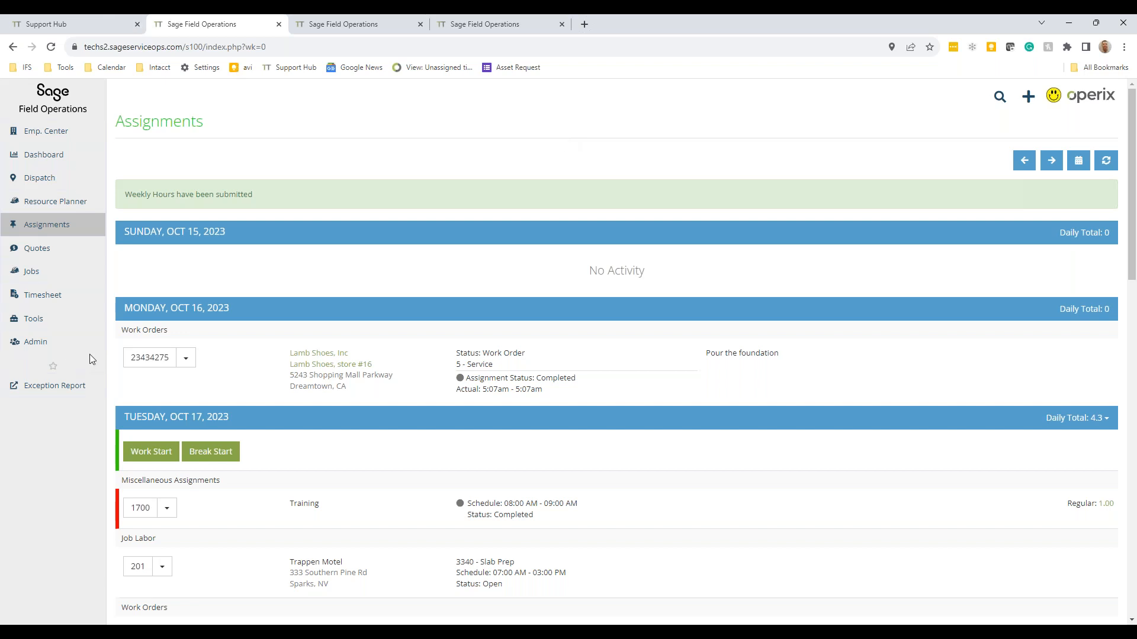
Step: Open Time Review and apply a filter from 09/17/2023 to 10/22/2023 that includes completed entries
{"action": "left_click", "coordinate": [49, 328]}
{"action": "left_click", "coordinate": [174, 321]}
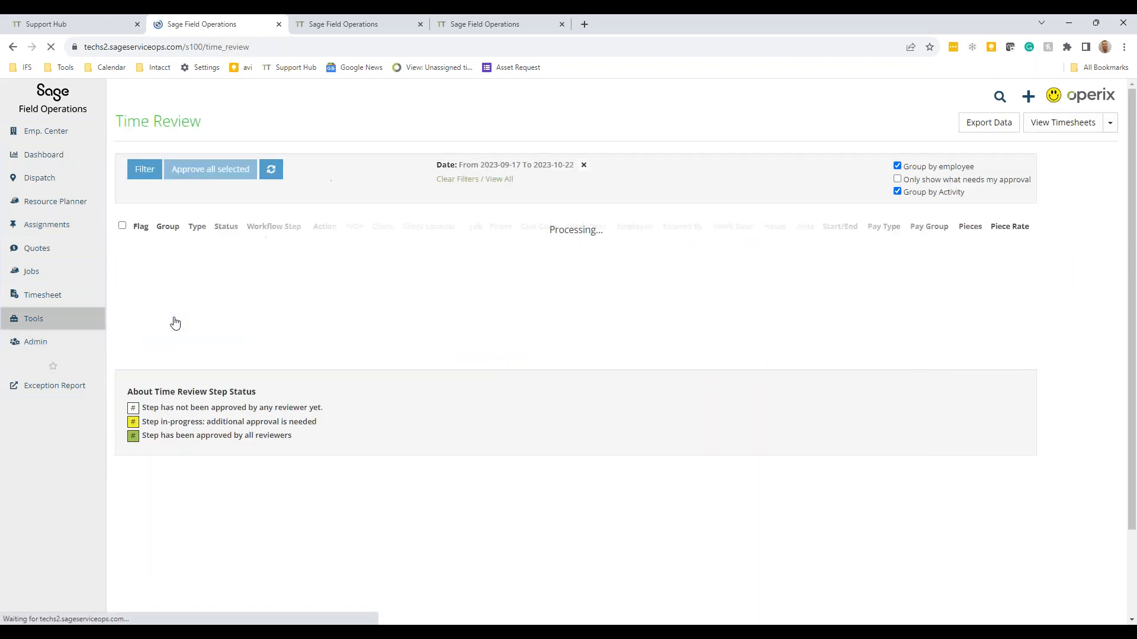
{"action": "left_click", "coordinate": [144, 170]}
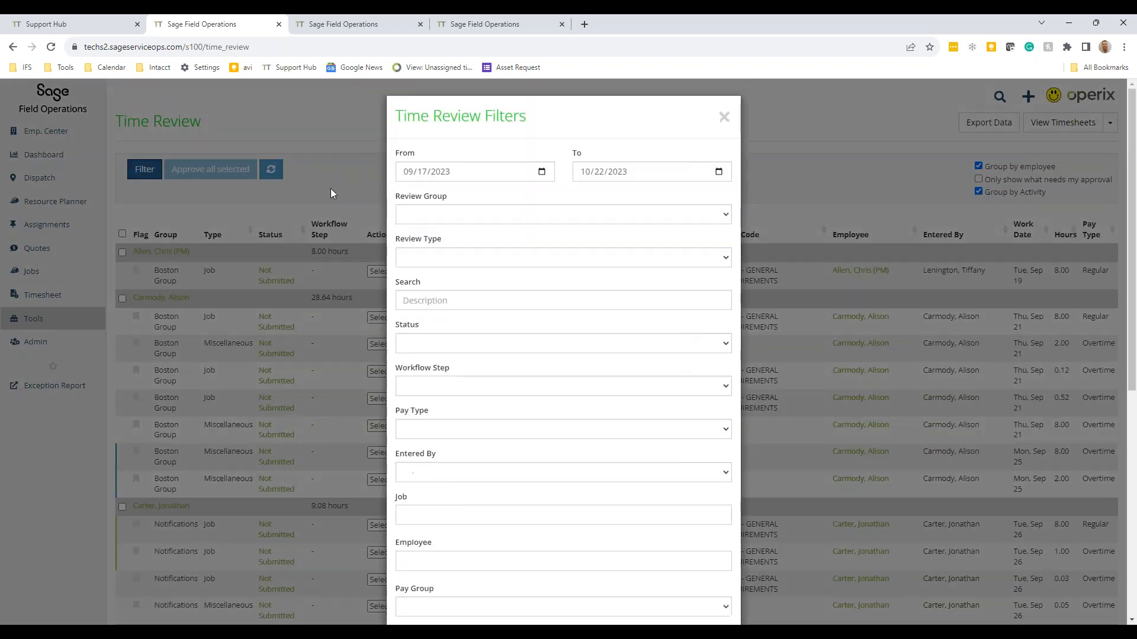
{"action": "left_click", "coordinate": [542, 173]}
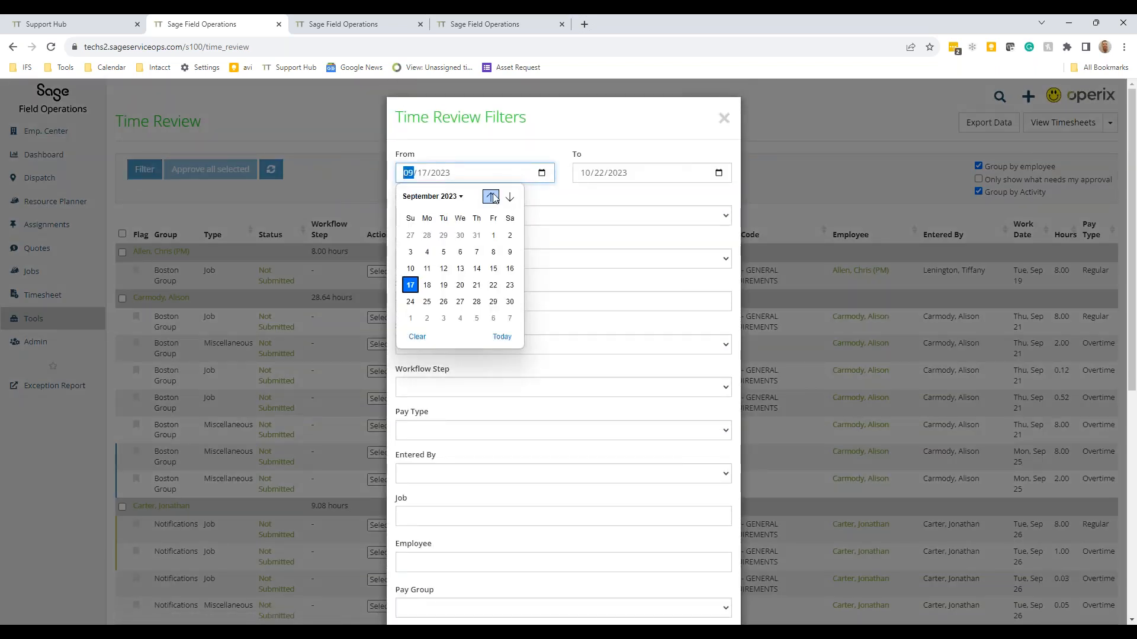
{"action": "scroll", "coordinate": [482, 264], "scroll_direction": "down", "scroll_amount": 5}
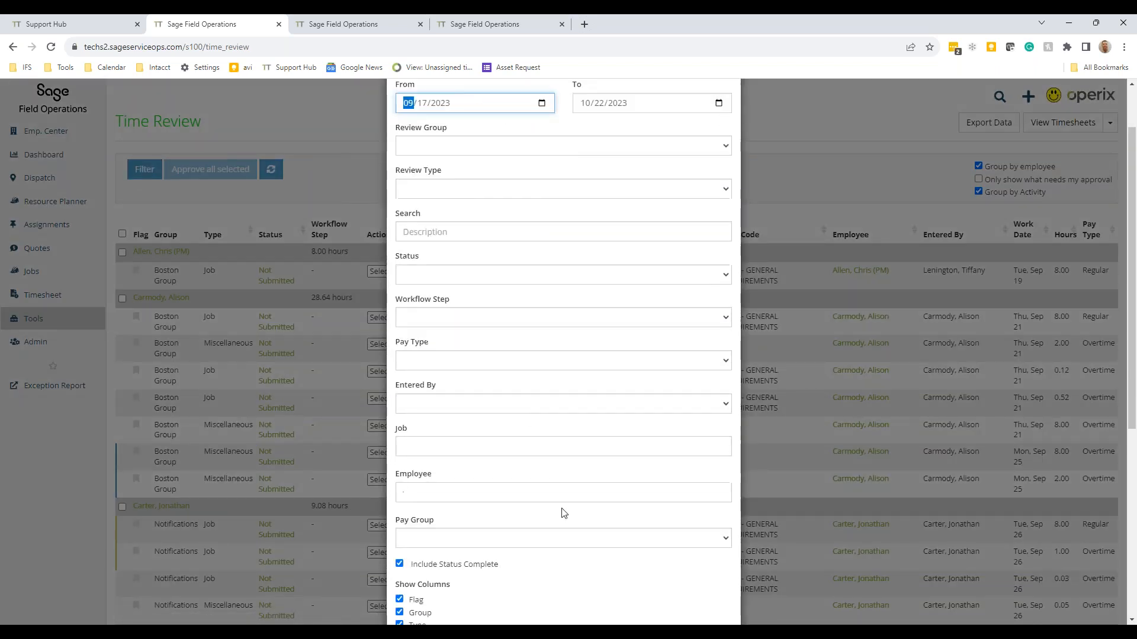
{"action": "scroll", "coordinate": [655, 569], "scroll_direction": "down", "scroll_amount": 5}
{"action": "left_click", "coordinate": [707, 584]}
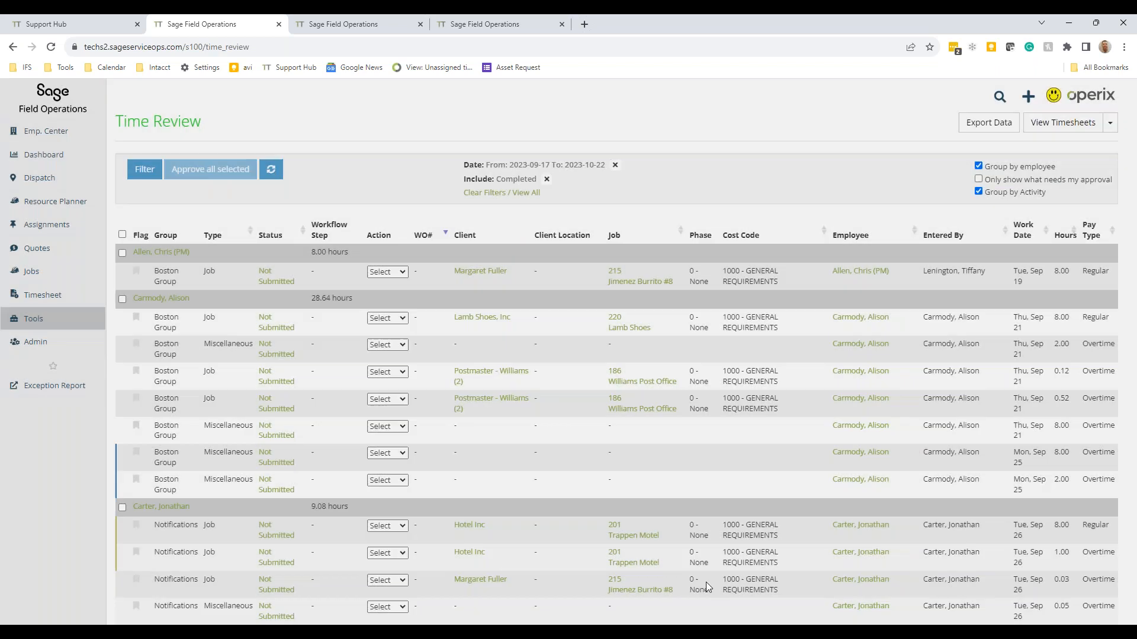
Step: Open the September 22 miscellaneous entry's assignment activity for editing, keep its values and save it
{"action": "scroll", "coordinate": [397, 401], "scroll_direction": "down", "scroll_amount": 8}
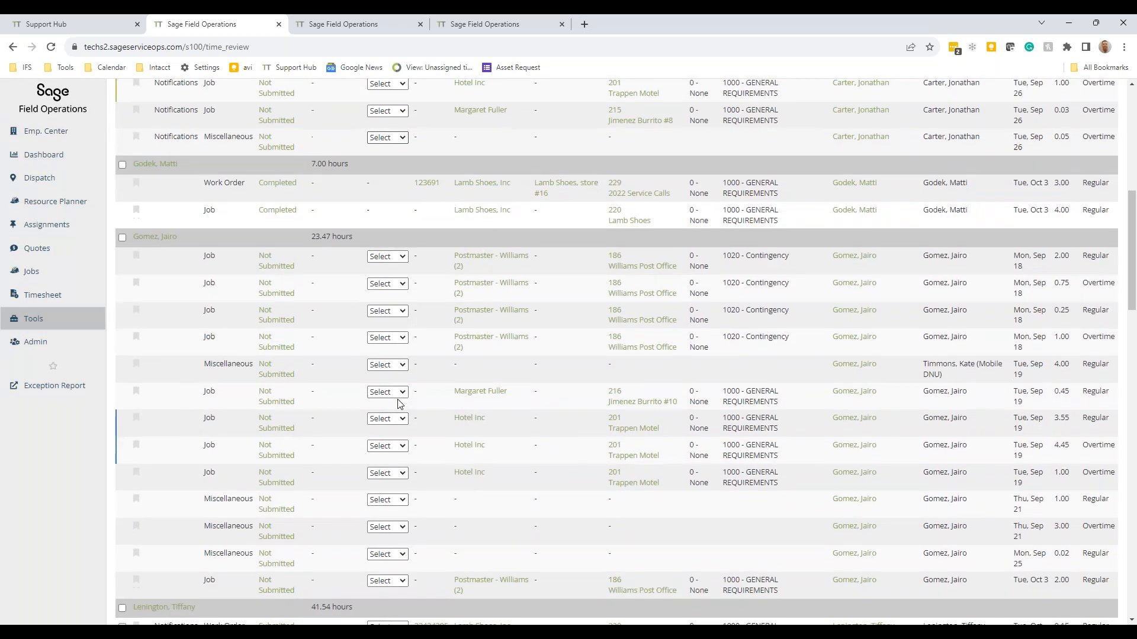
{"action": "scroll", "coordinate": [397, 403], "scroll_direction": "down", "scroll_amount": 8}
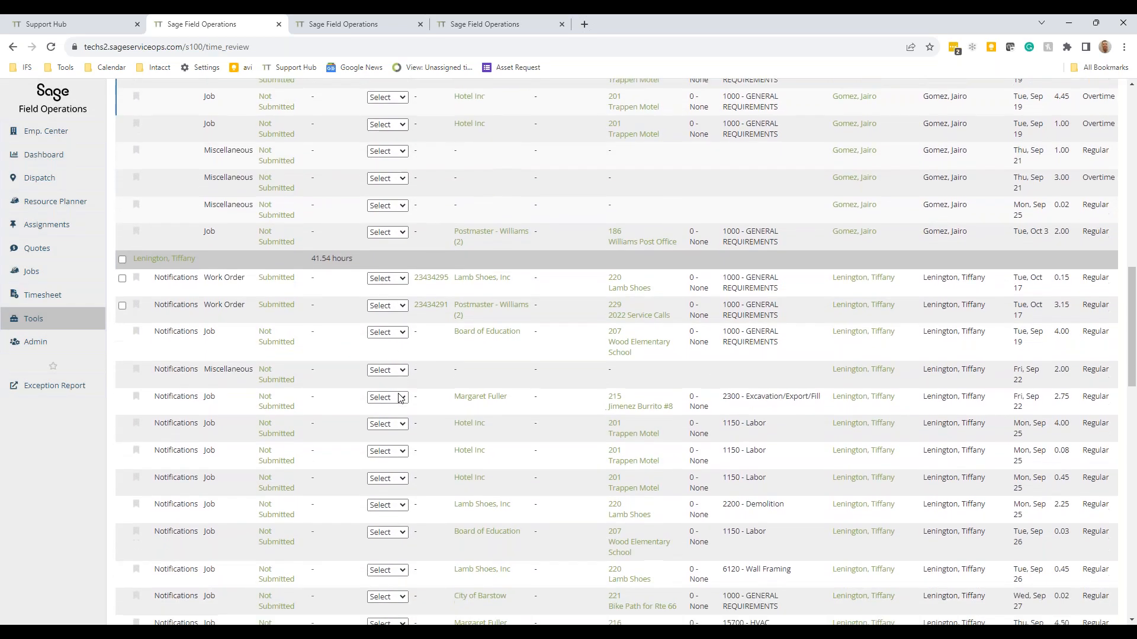
{"action": "scroll", "coordinate": [400, 397], "scroll_direction": "down", "scroll_amount": 8}
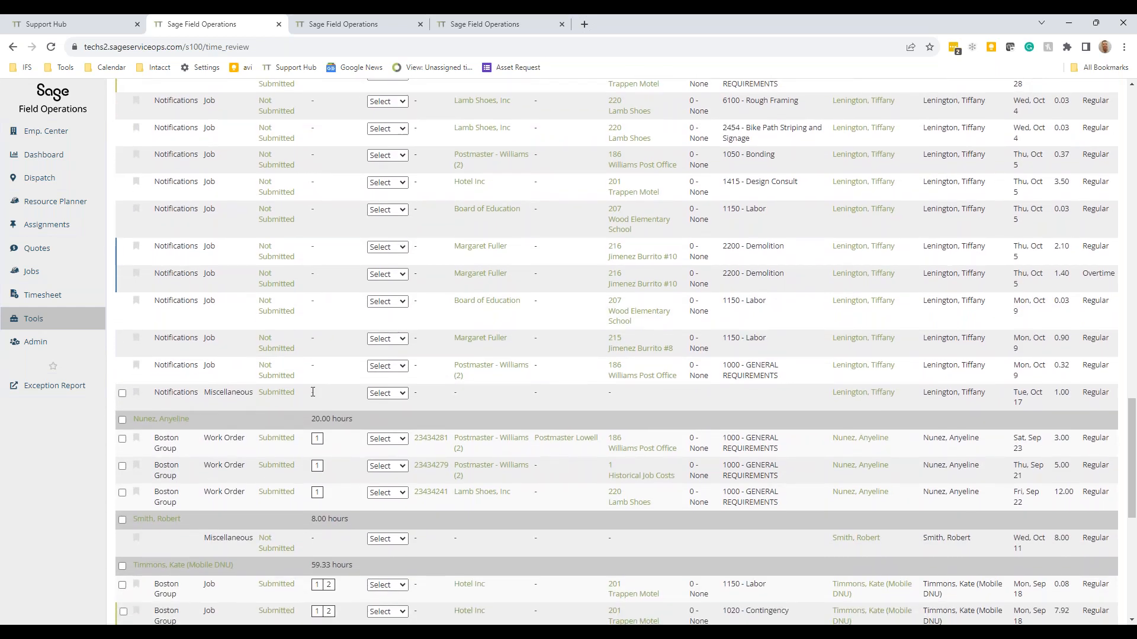
{"action": "scroll", "coordinate": [305, 391], "scroll_direction": "up", "scroll_amount": 4}
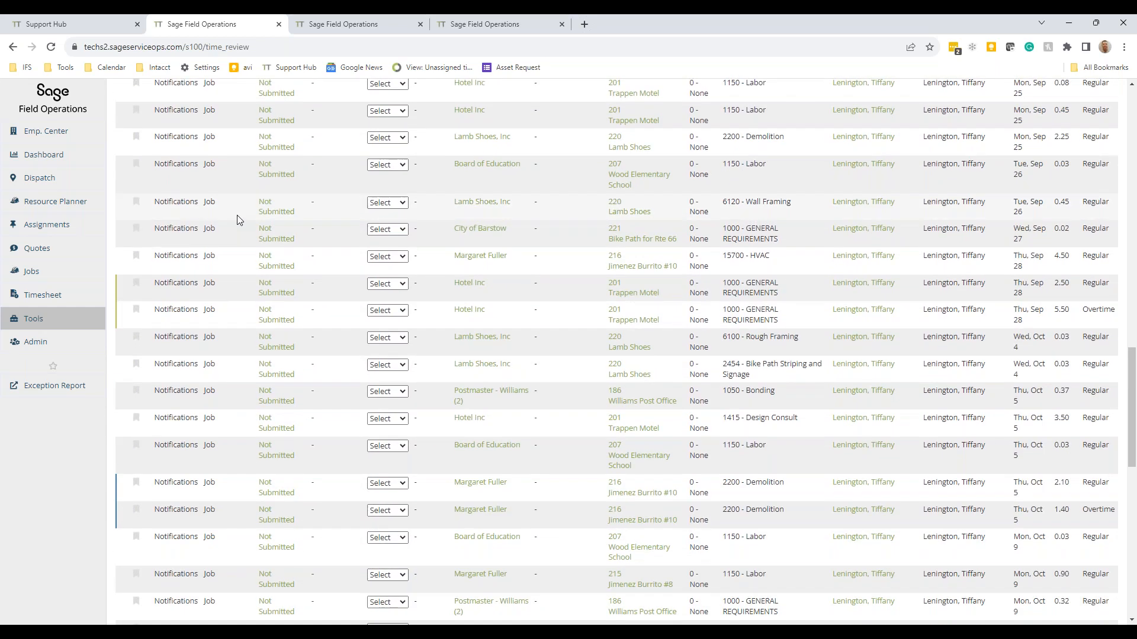
{"action": "scroll", "coordinate": [246, 362], "scroll_direction": "up", "scroll_amount": 3}
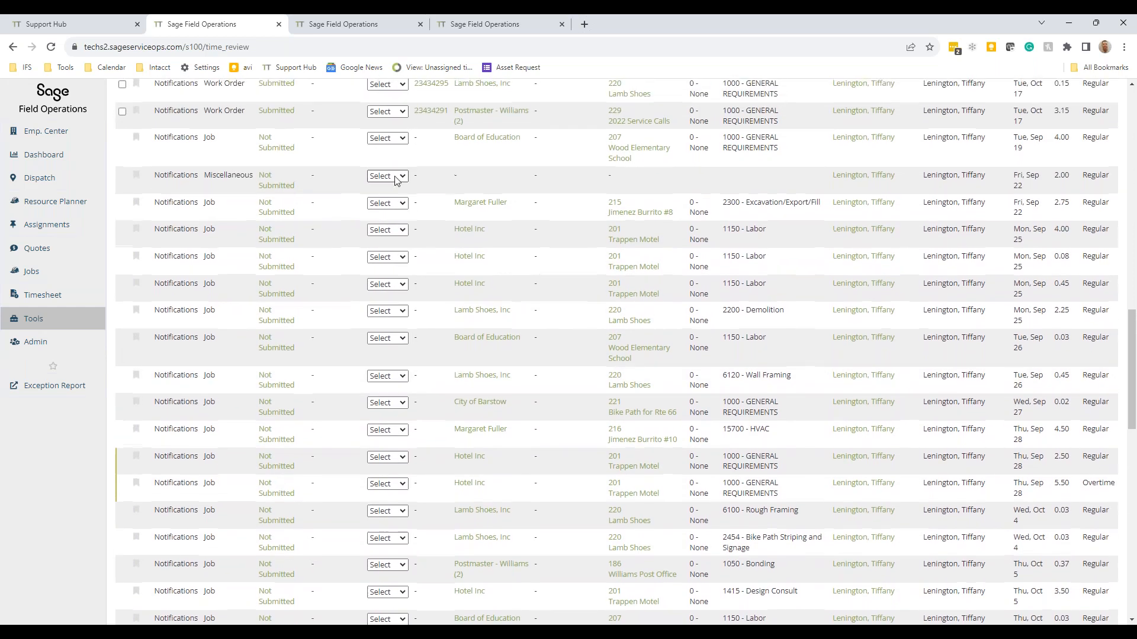
{"action": "left_click", "coordinate": [396, 178]}
{"action": "left_click", "coordinate": [389, 213]}
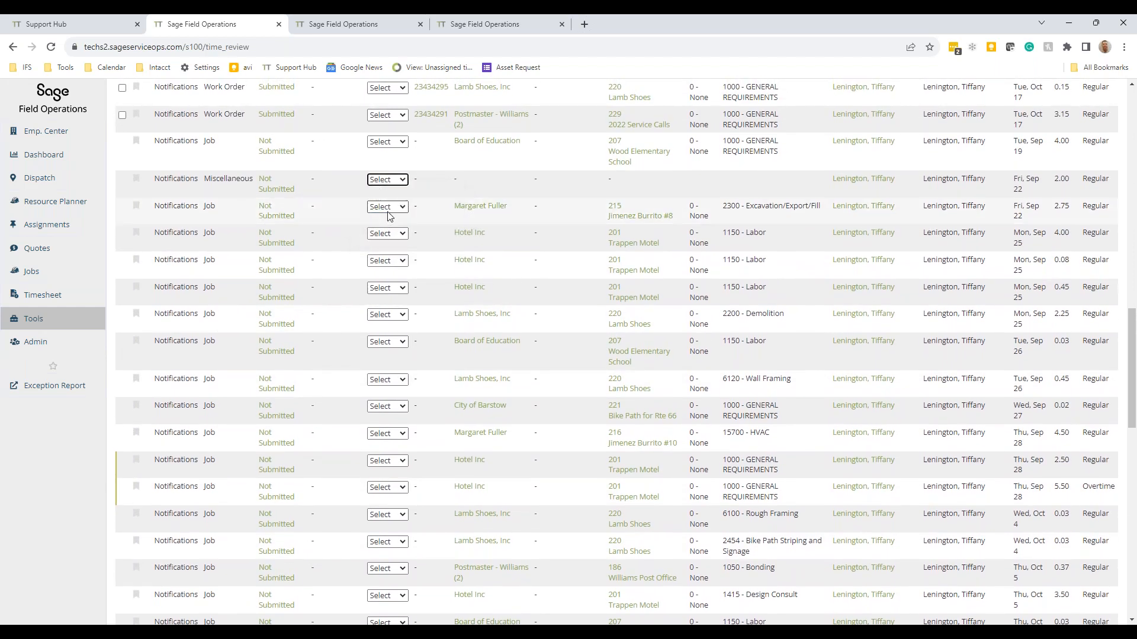
{"action": "left_click", "coordinate": [388, 180]}
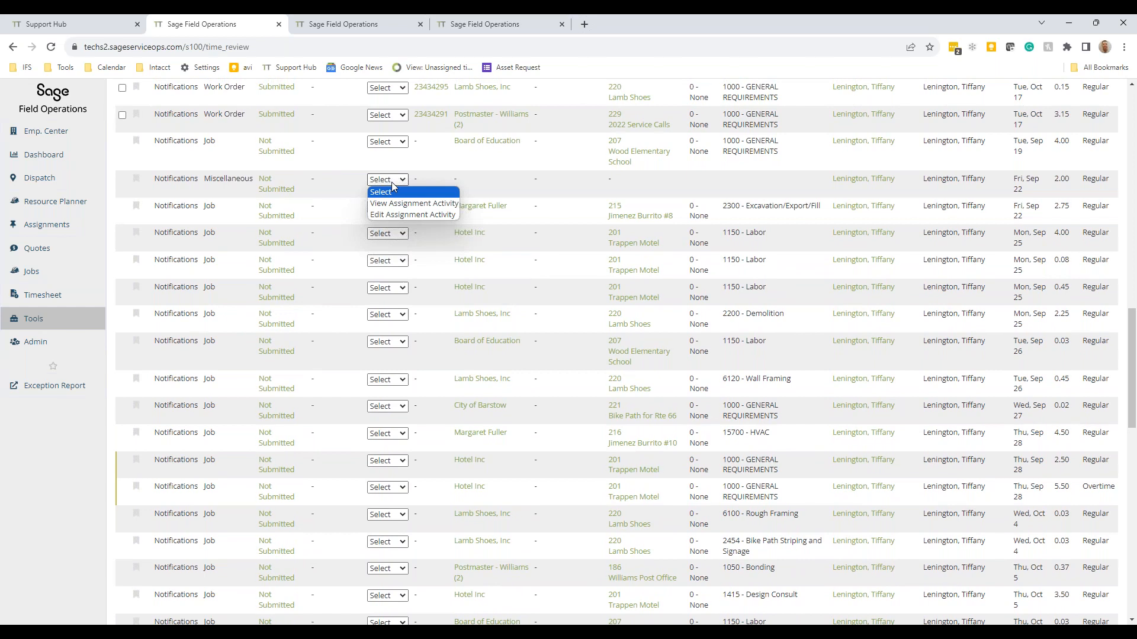
{"action": "left_click", "coordinate": [403, 215]}
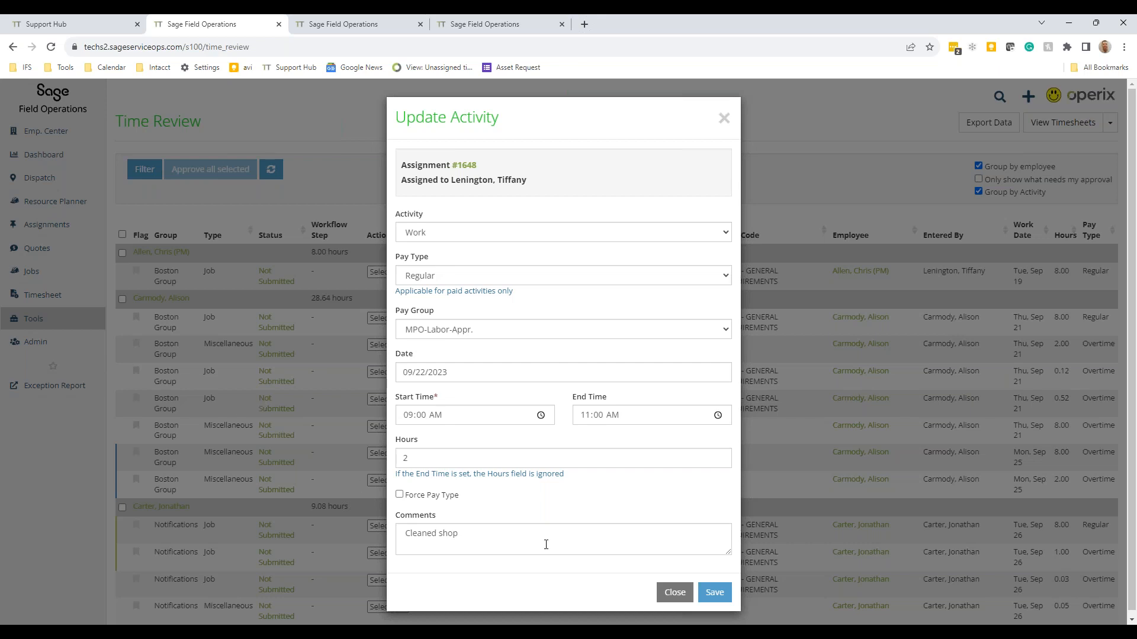
{"action": "left_click", "coordinate": [715, 593]}
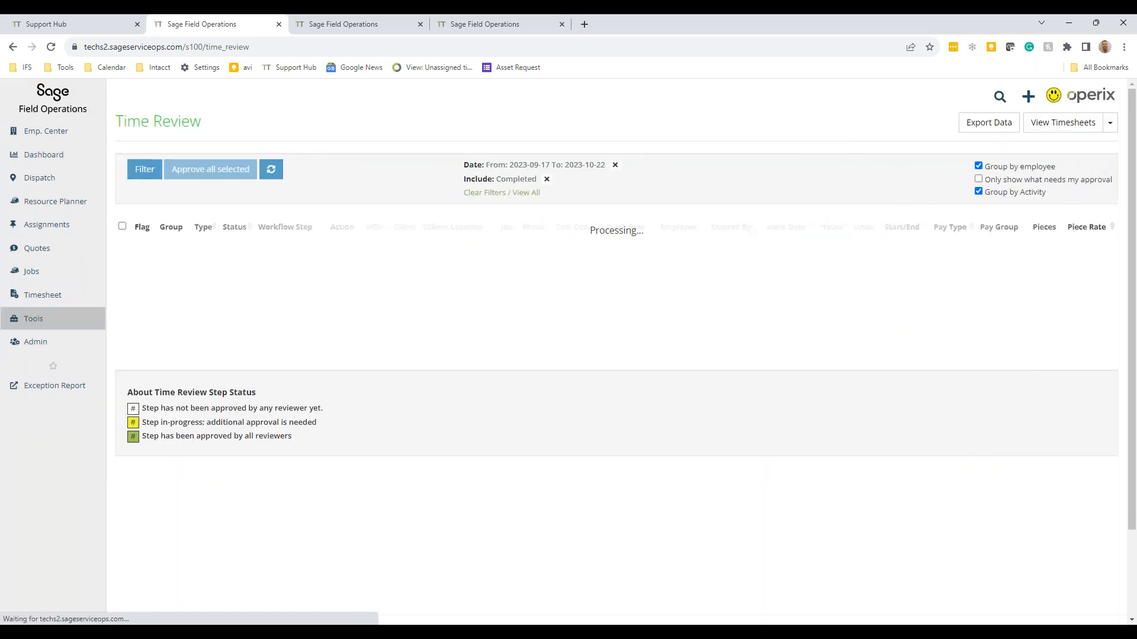
Step: Approve the submitted October 17 miscellaneous time entry without a comment
{"action": "scroll", "coordinate": [445, 427], "scroll_direction": "down", "scroll_amount": 2}
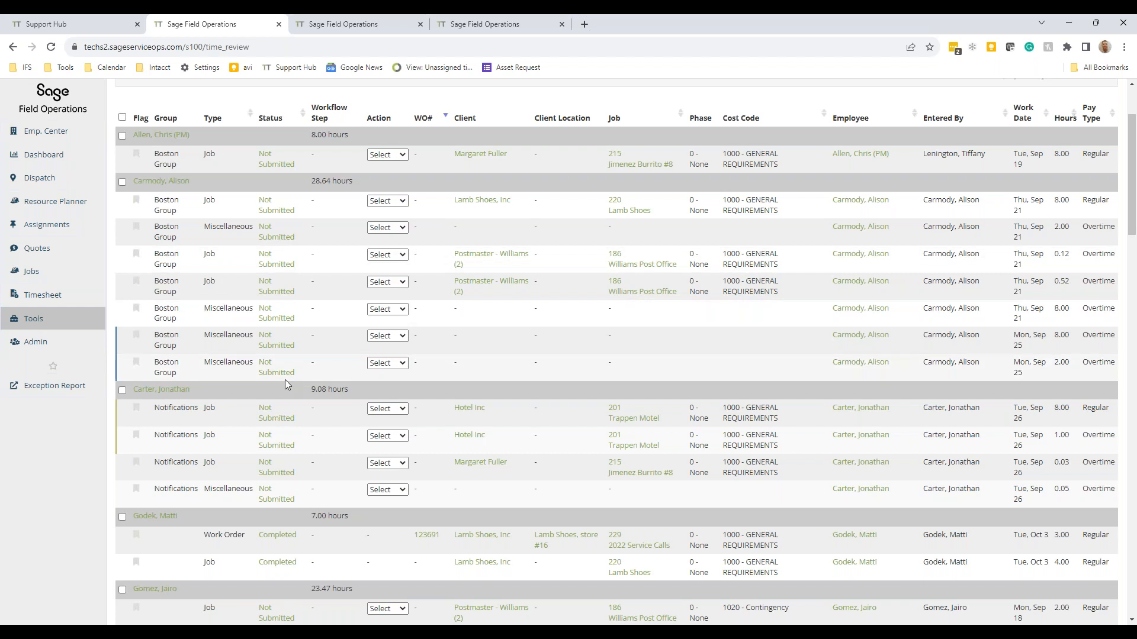
{"action": "scroll", "coordinate": [286, 378], "scroll_direction": "down", "scroll_amount": 6}
{"action": "scroll", "coordinate": [308, 495], "scroll_direction": "down", "scroll_amount": 18}
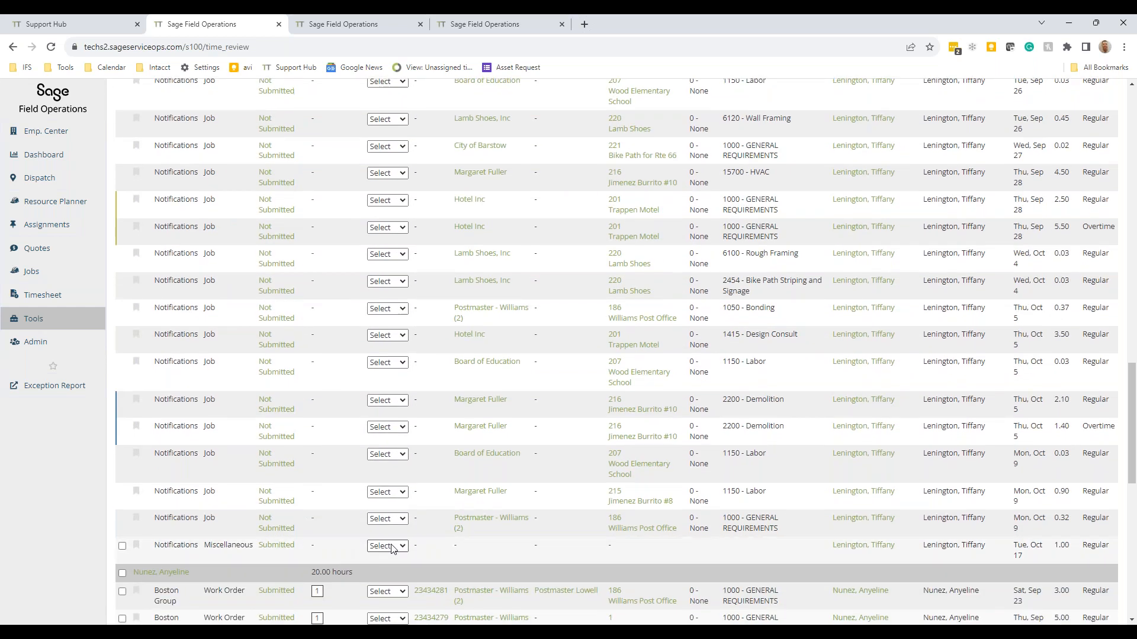
{"action": "left_click", "coordinate": [391, 546]}
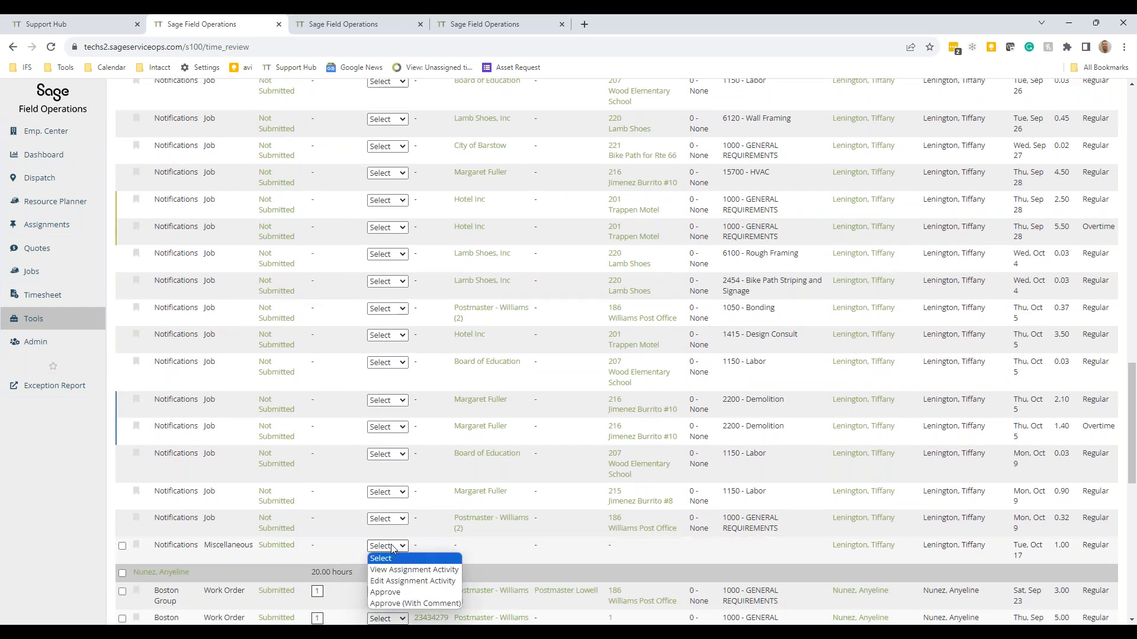
{"action": "left_click", "coordinate": [390, 592]}
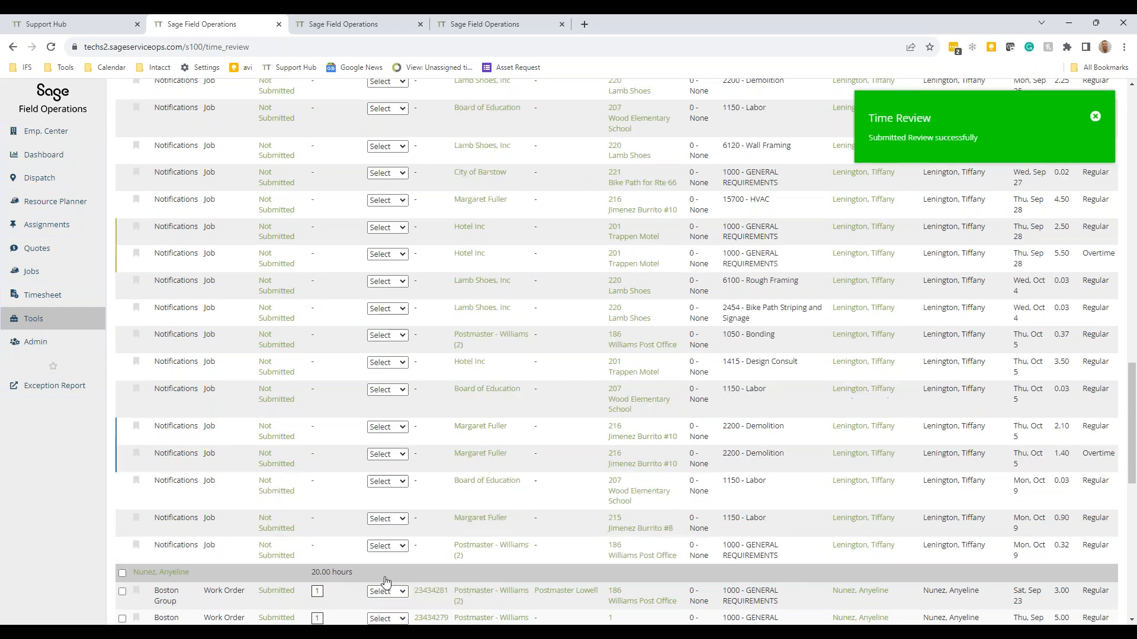
Step: View the comment and signature approval form for the September 23 Postmaster Lowell work order entry, then cancel it
{"action": "scroll", "coordinate": [390, 594], "scroll_direction": "down", "scroll_amount": 4}
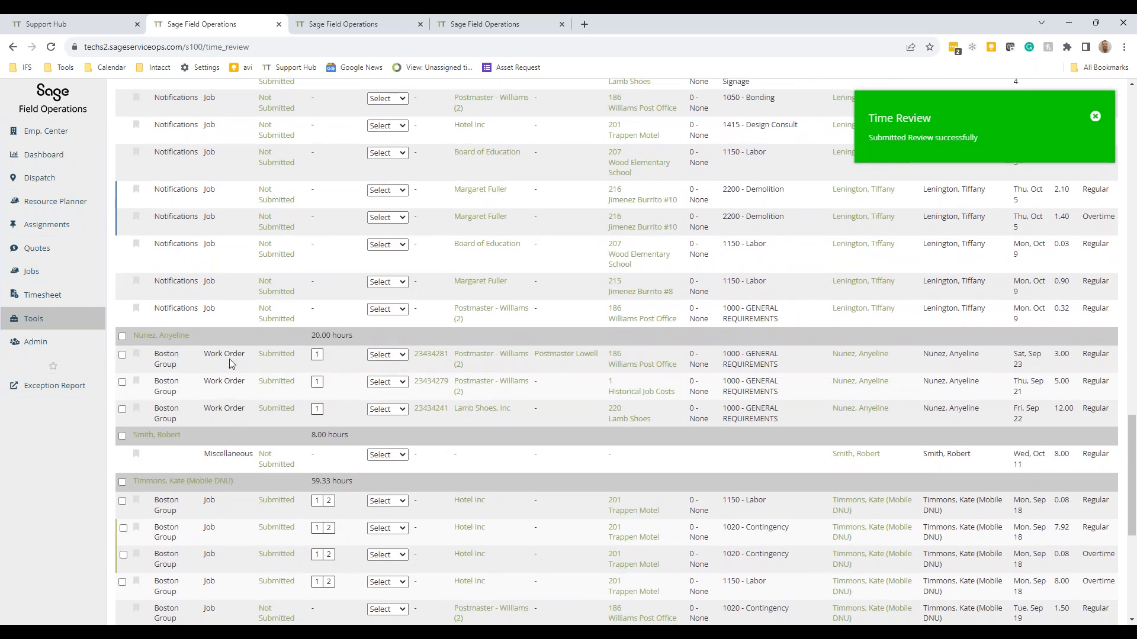
{"action": "left_click", "coordinate": [395, 356]}
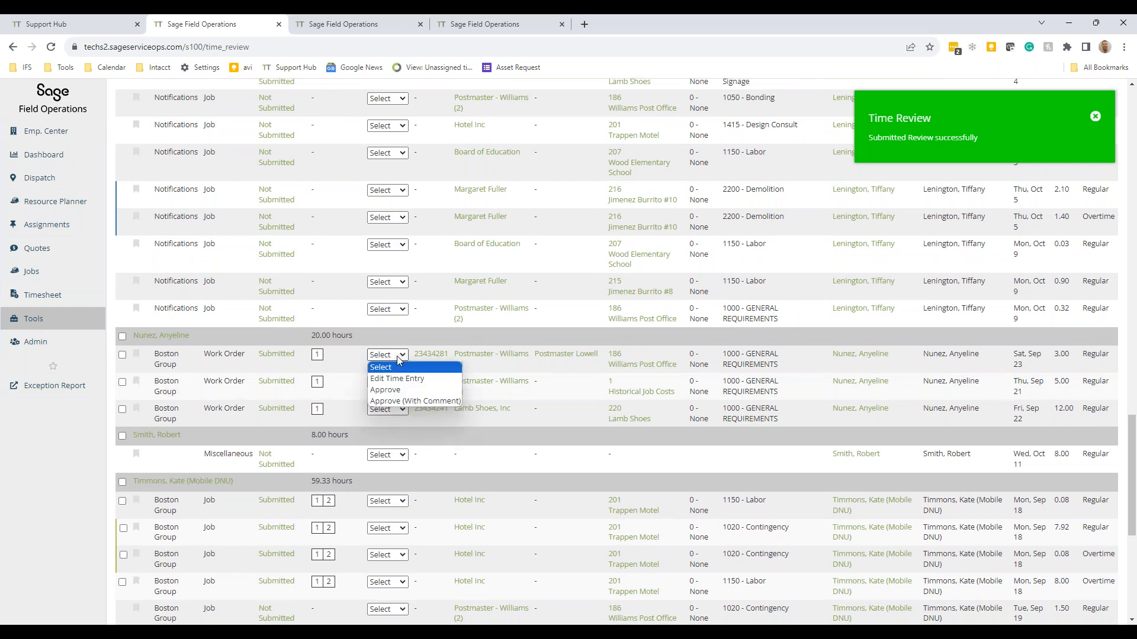
{"action": "left_click", "coordinate": [393, 392]}
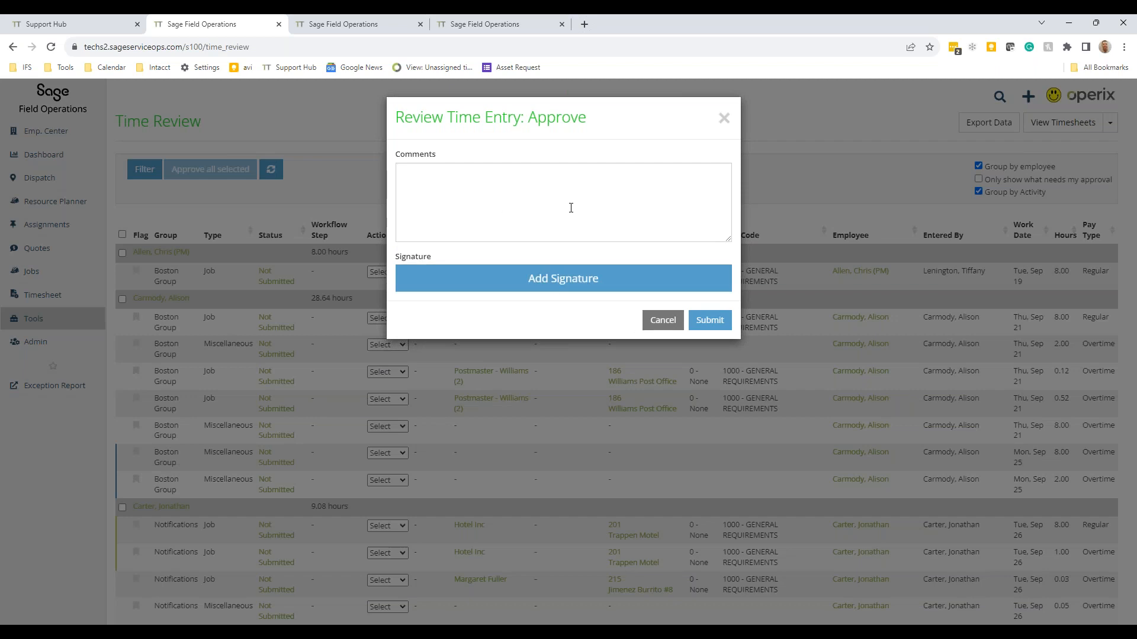
{"action": "left_click", "coordinate": [670, 329]}
Step: Examine the submission and completion statuses of the employees' time entries in Time Review
{"action": "scroll", "coordinate": [344, 474], "scroll_direction": "down", "scroll_amount": 3}
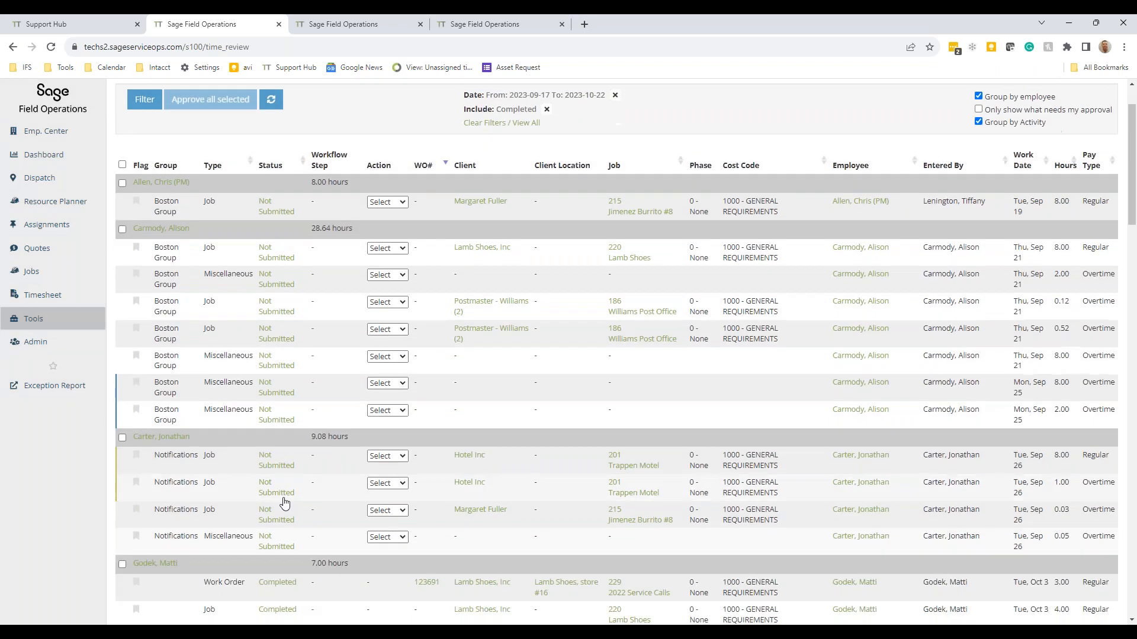
{"action": "scroll", "coordinate": [344, 484], "scroll_direction": "down", "scroll_amount": 2}
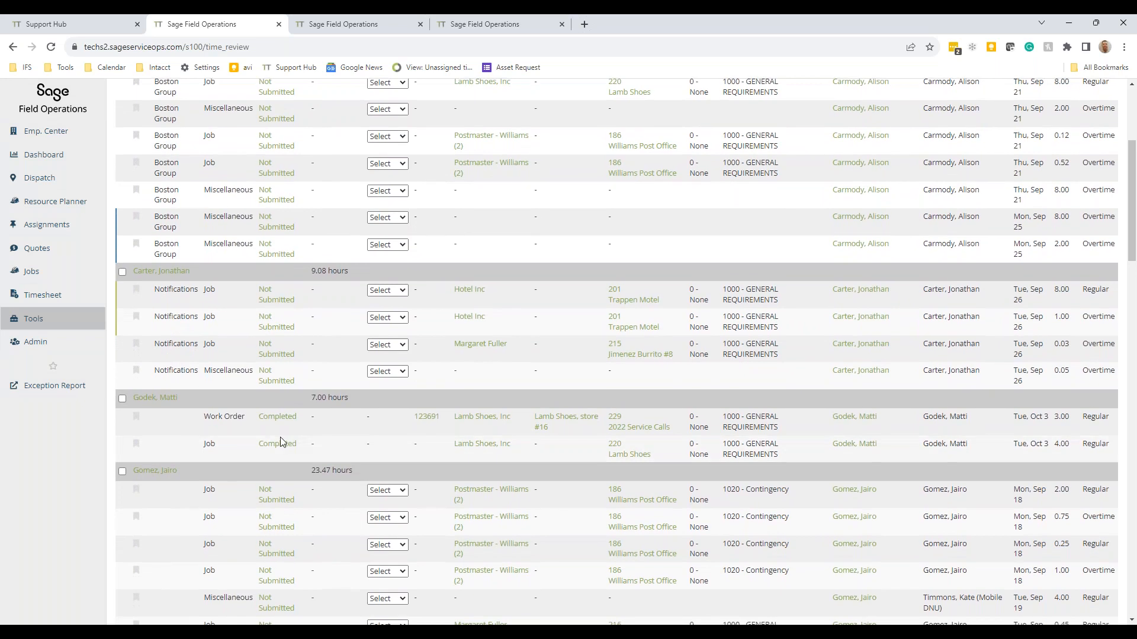
{"action": "scroll", "coordinate": [280, 438], "scroll_direction": "down", "scroll_amount": 1}
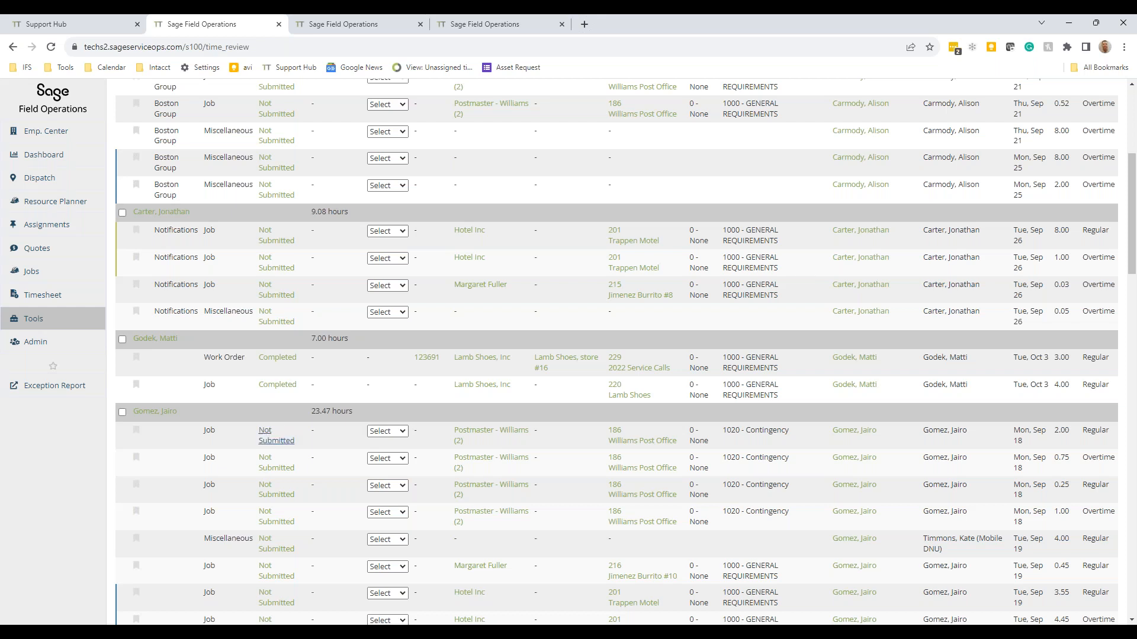
{"action": "mouse_move", "coordinate": [36, 230]}
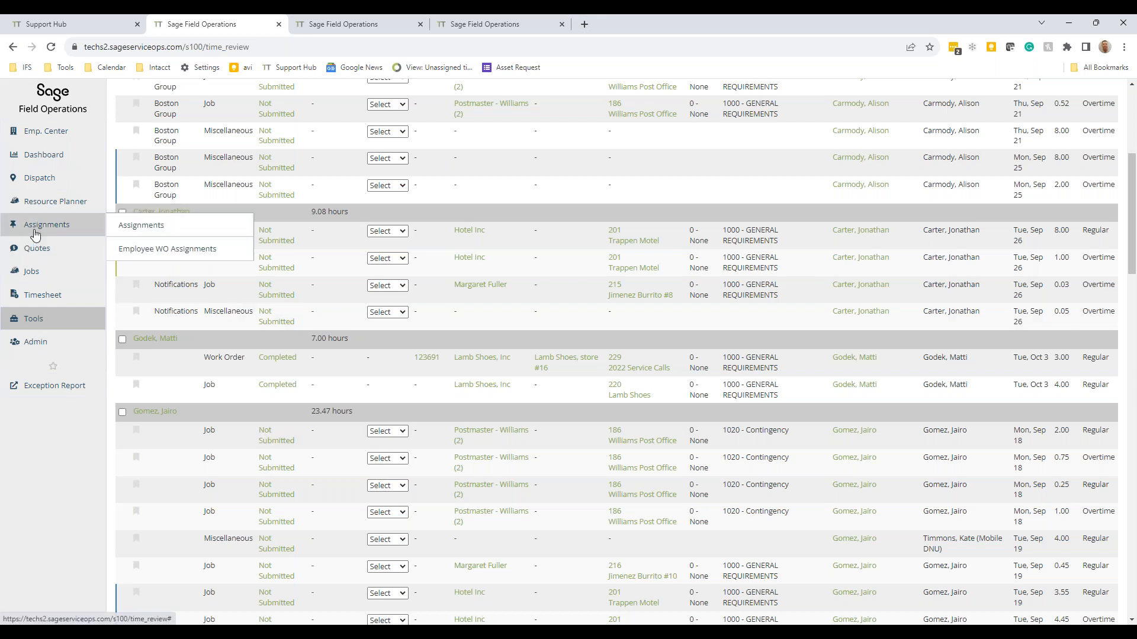
{"action": "mouse_move", "coordinate": [28, 342]}
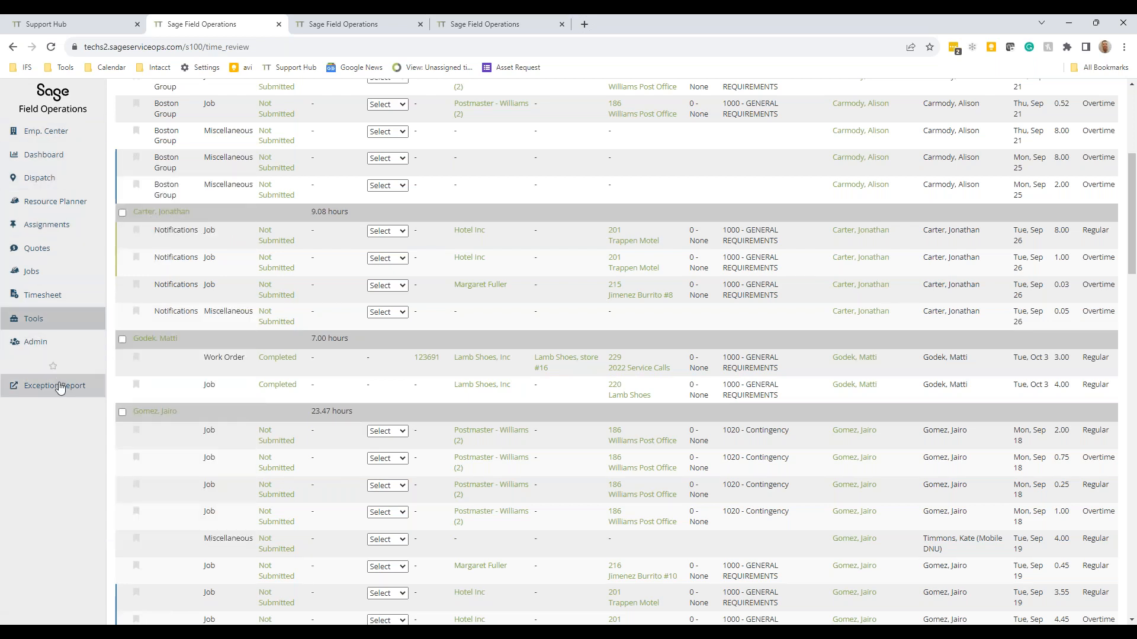
{"action": "mouse_move", "coordinate": [50, 323]}
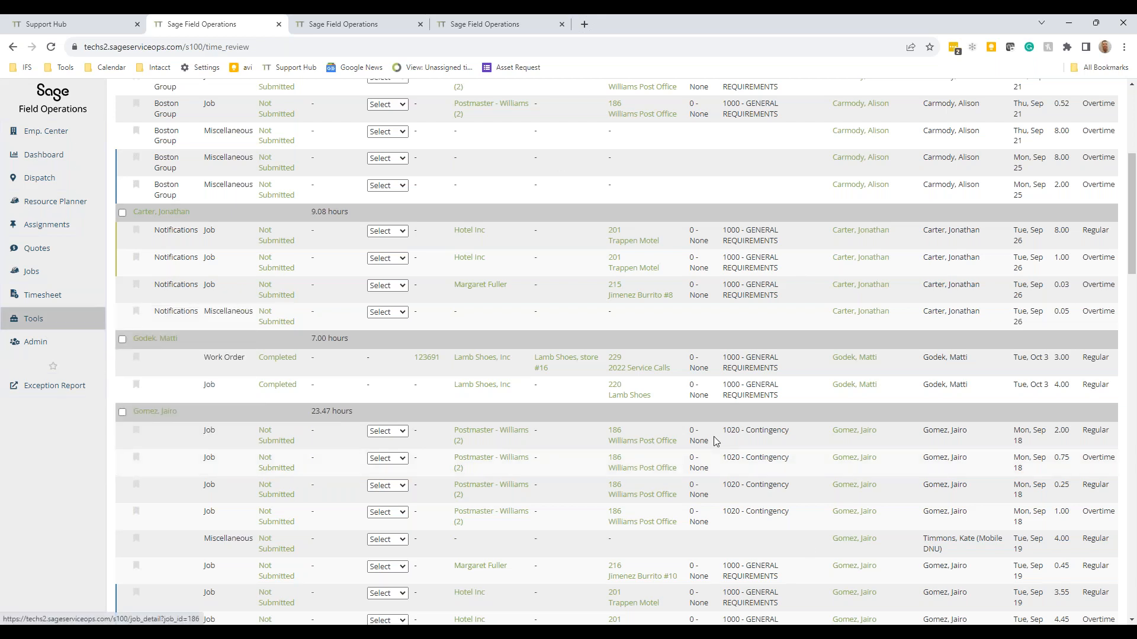
{"action": "scroll", "coordinate": [690, 355], "scroll_direction": "up", "scroll_amount": 5}
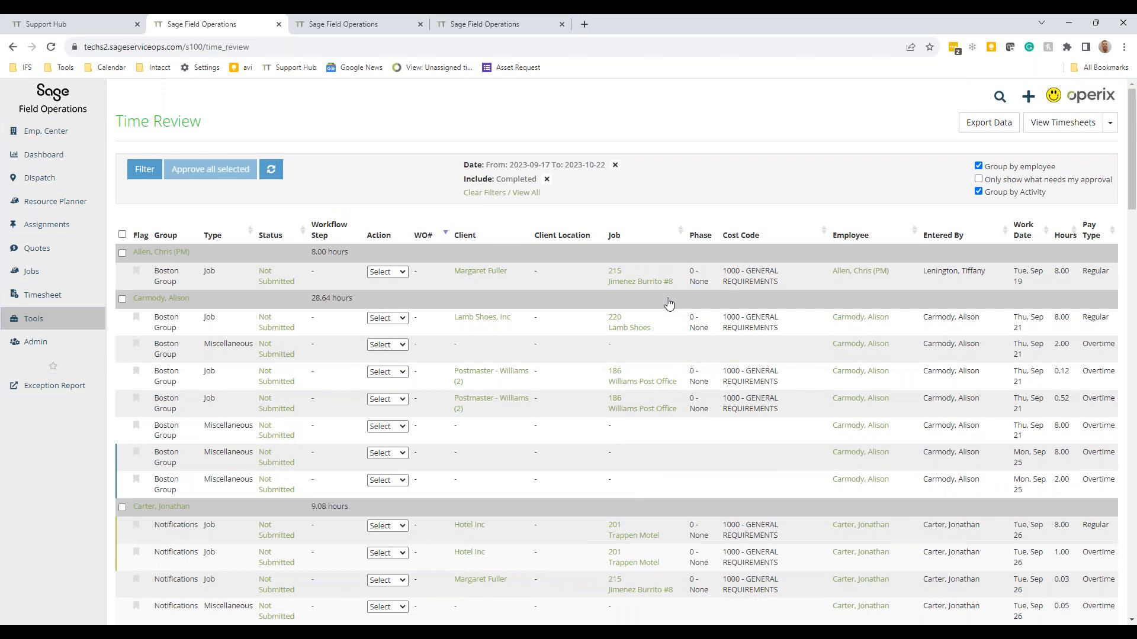